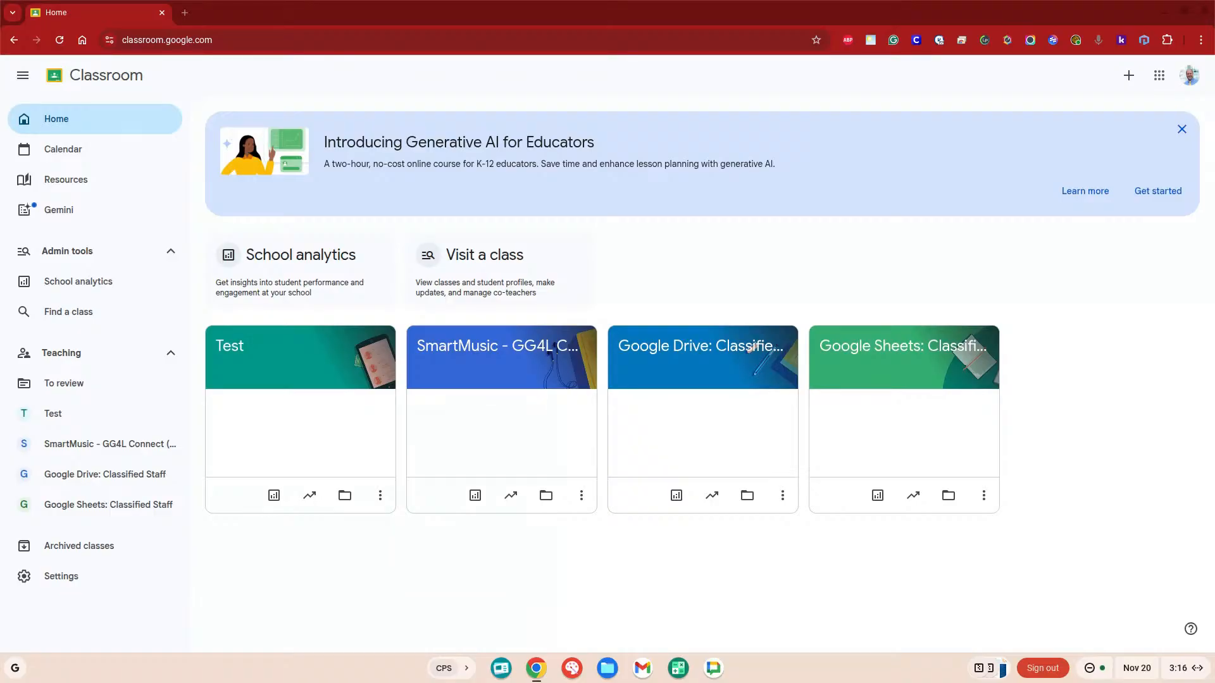
# Open the Gemini tools for educators and expand the list to show every tool.
pyautogui.click(58, 210)
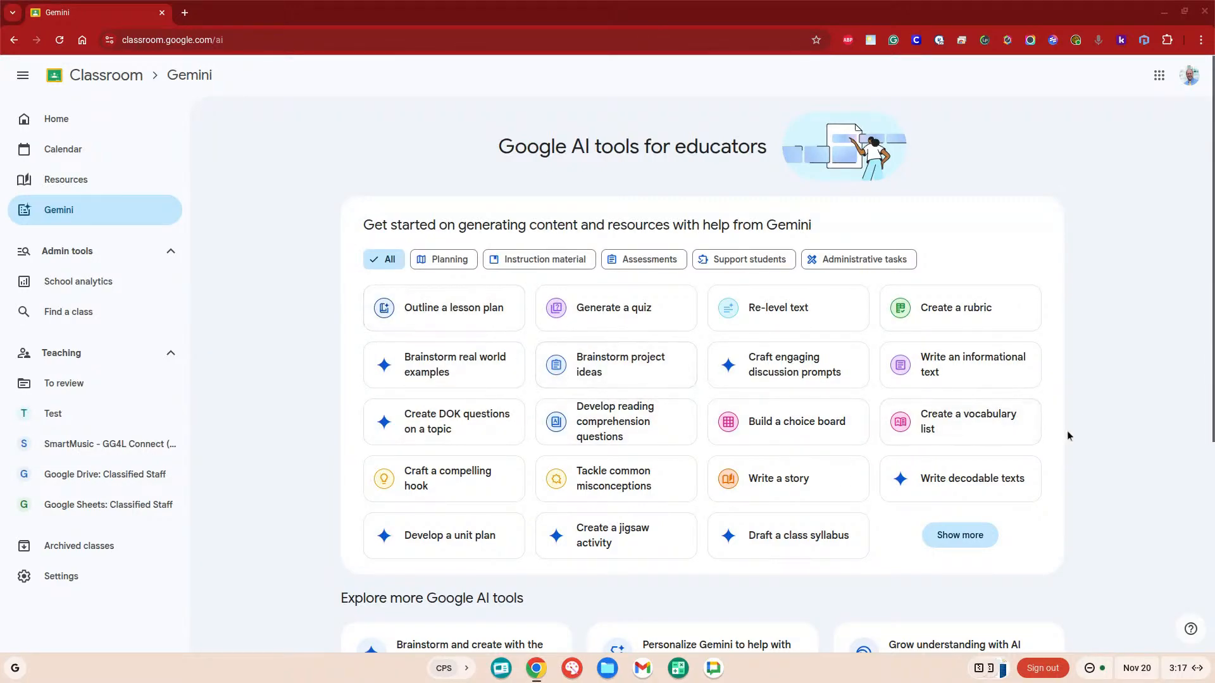
pyautogui.scroll(-1, 1066, 430)
pyautogui.click(962, 522)
pyautogui.scroll(-1, 1126, 515)
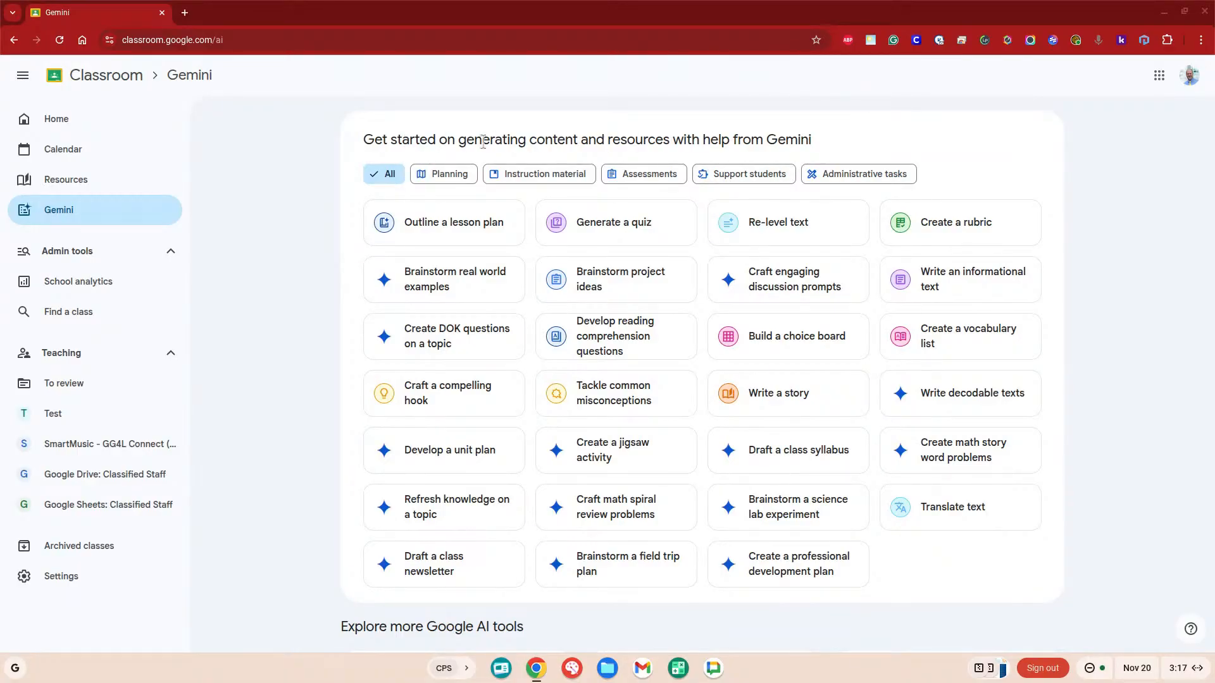
# Review the tools by category, from Planning through Administrative tasks, and return to the All filter.
pyautogui.click(441, 177)
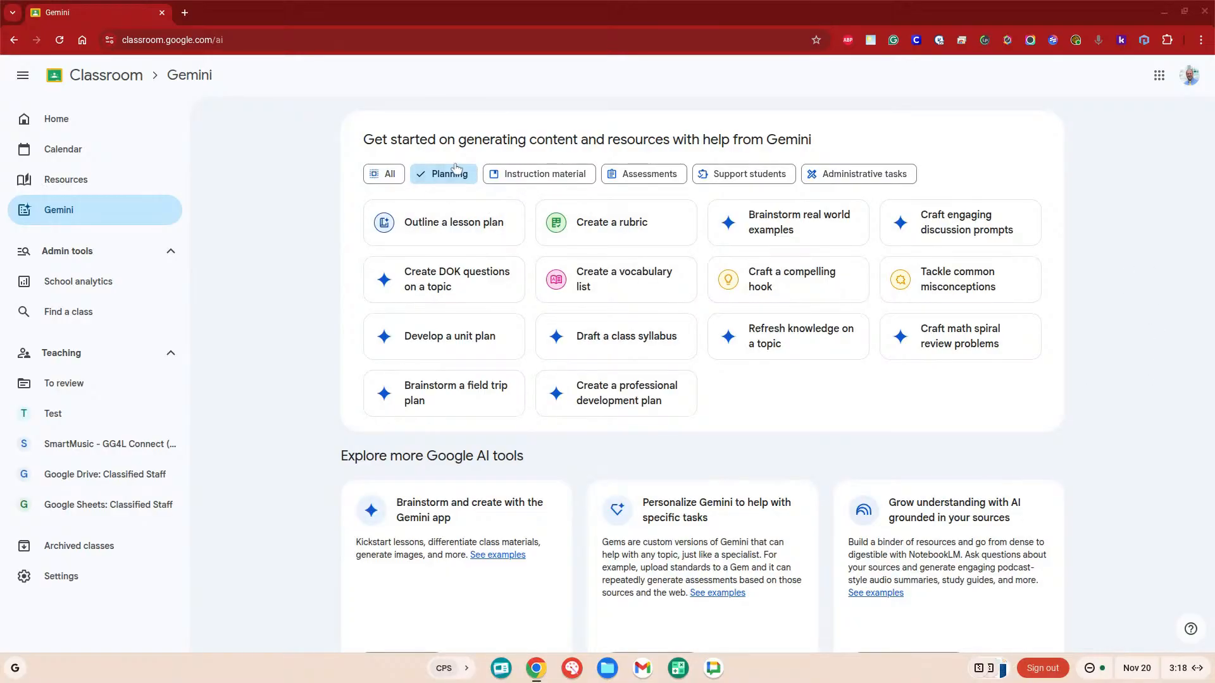
pyautogui.click(543, 177)
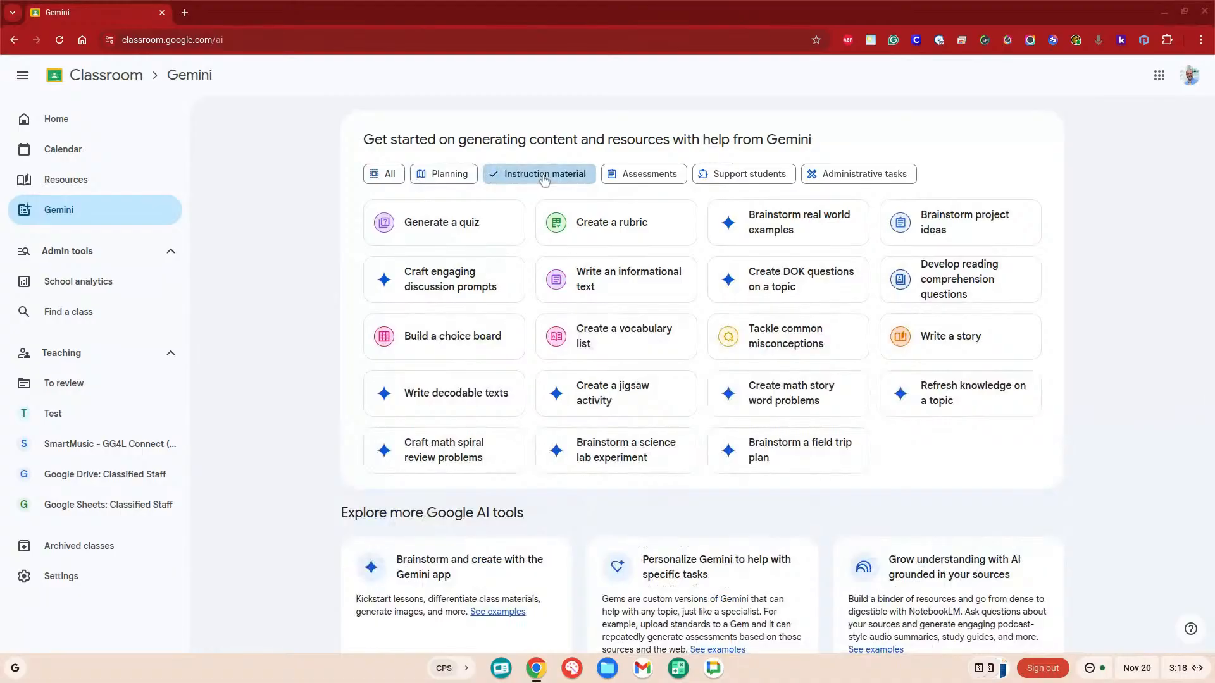
pyautogui.click(660, 179)
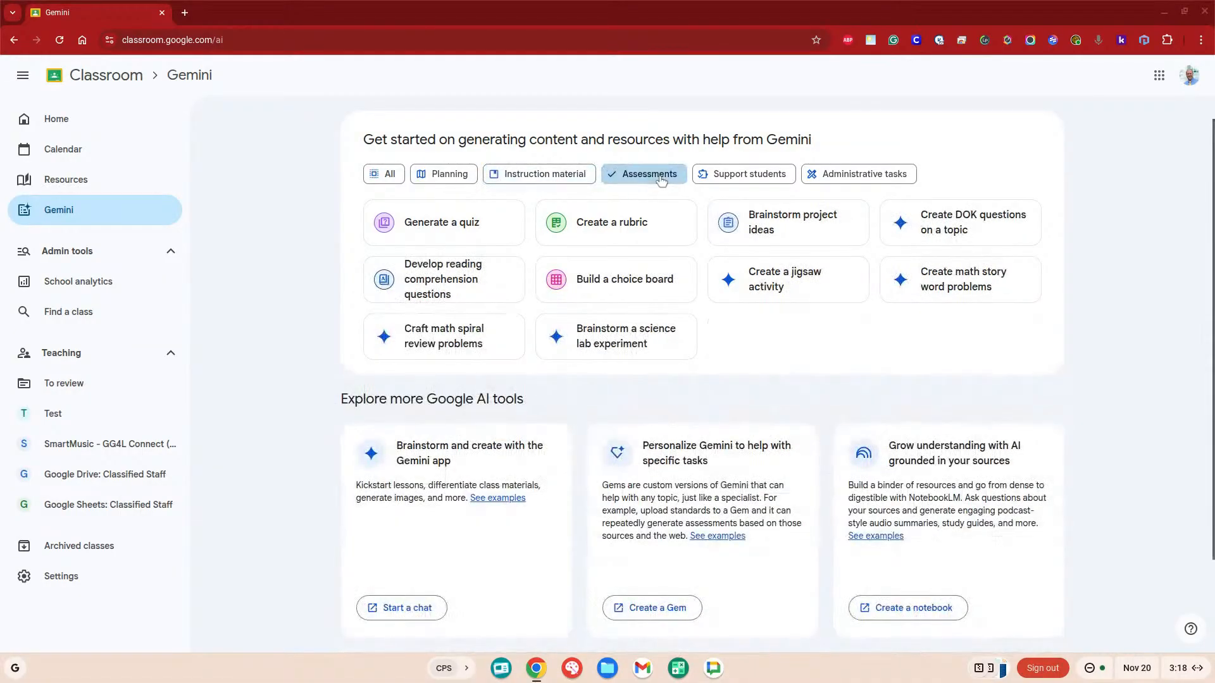
pyautogui.click(732, 174)
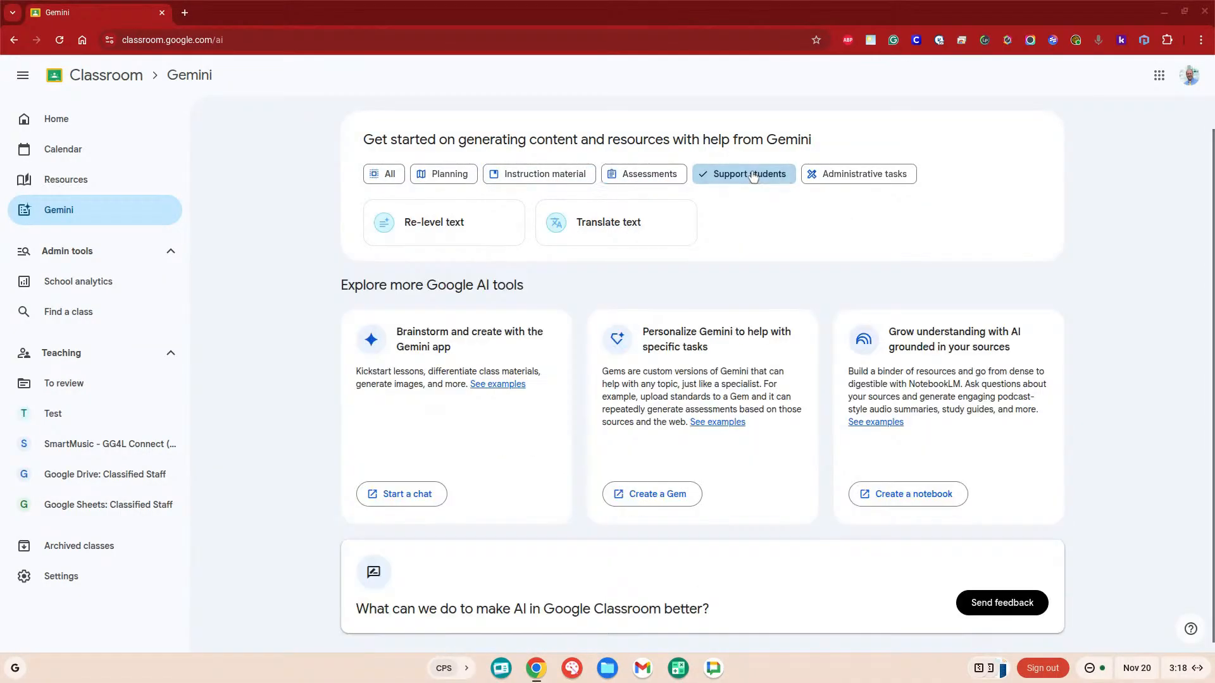
pyautogui.click(860, 174)
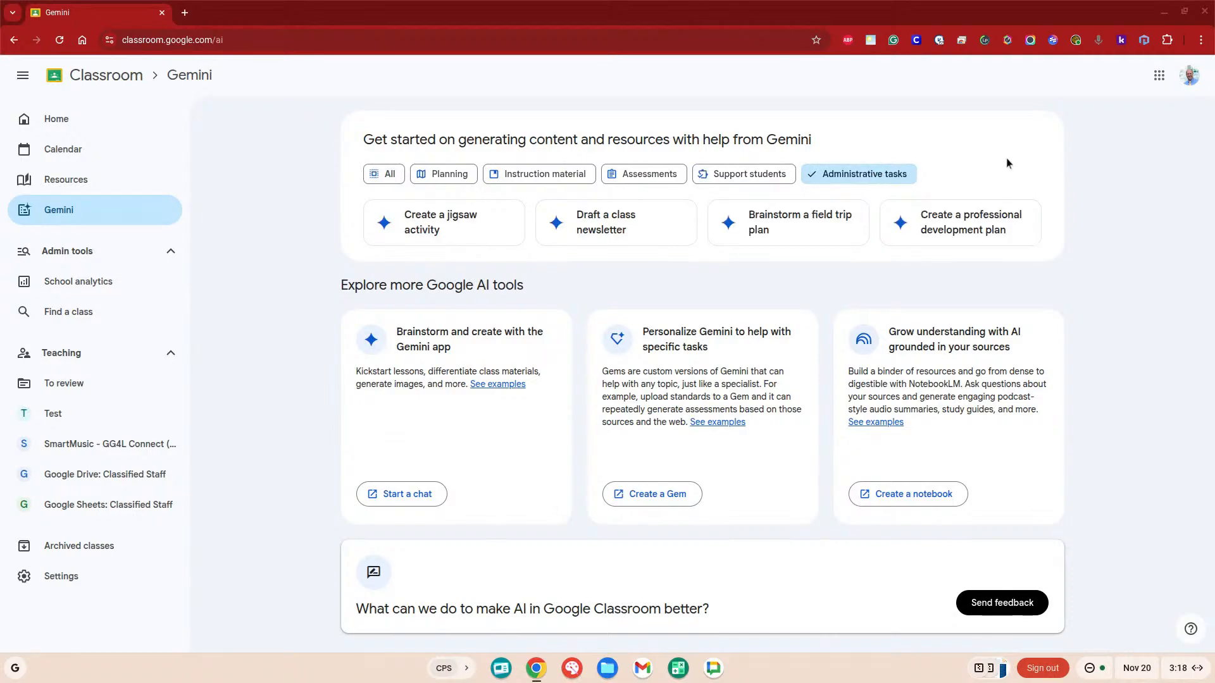
pyautogui.click(387, 174)
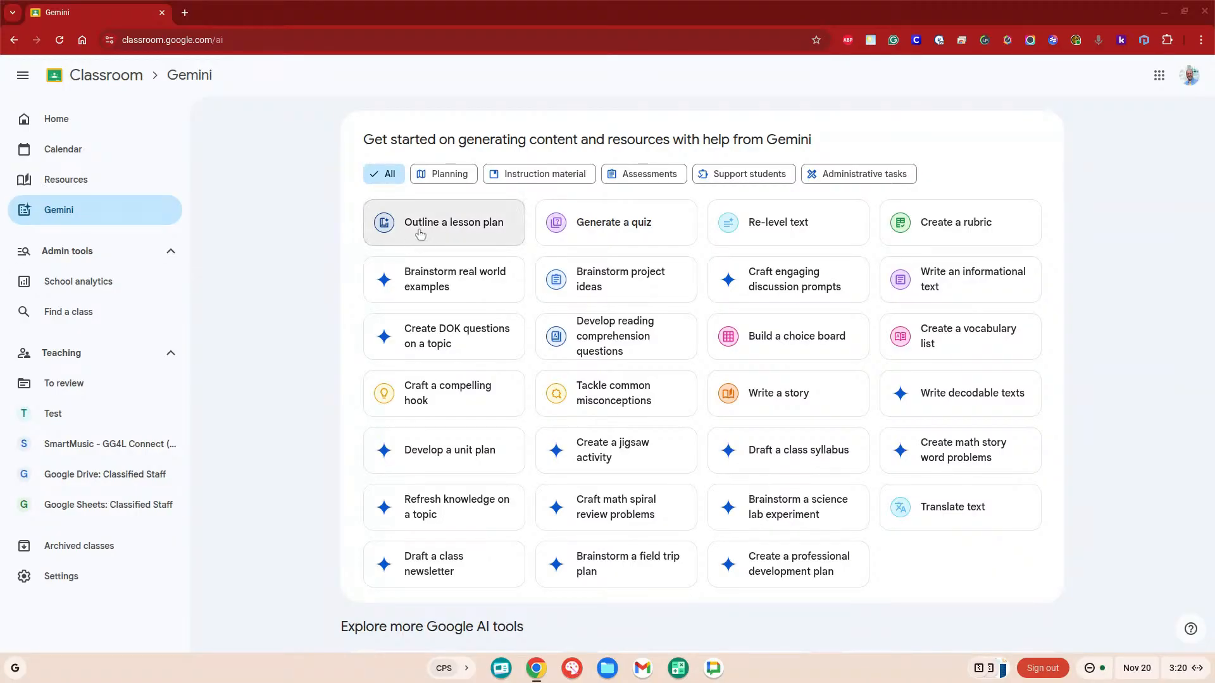
# Start the Outline a lesson plan tool with target grade 7, keeping the General template.
pyautogui.click(453, 229)
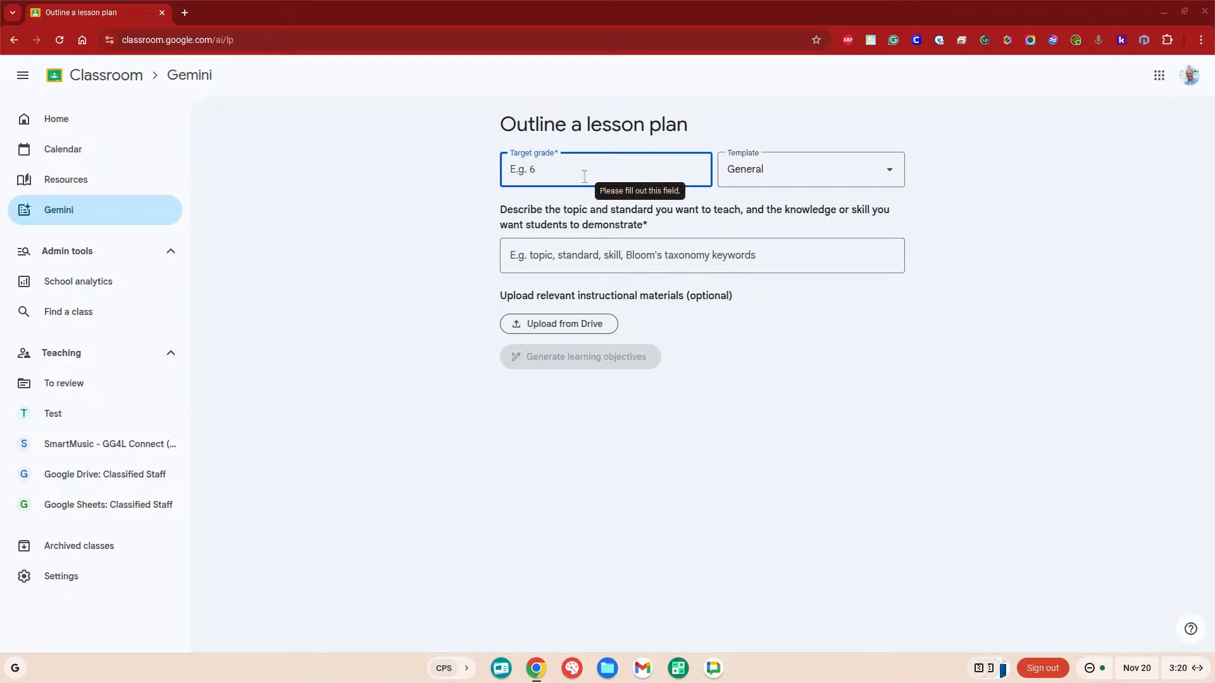
pyautogui.write('7')
pyautogui.click(754, 179)
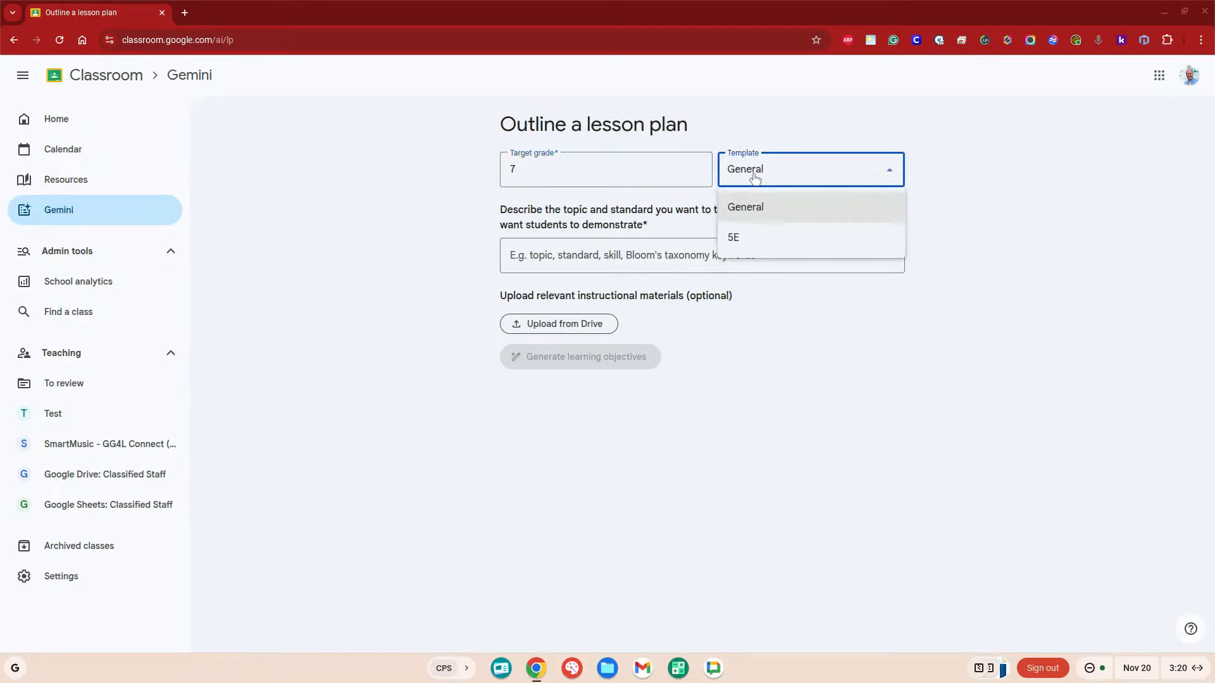
pyautogui.click(754, 179)
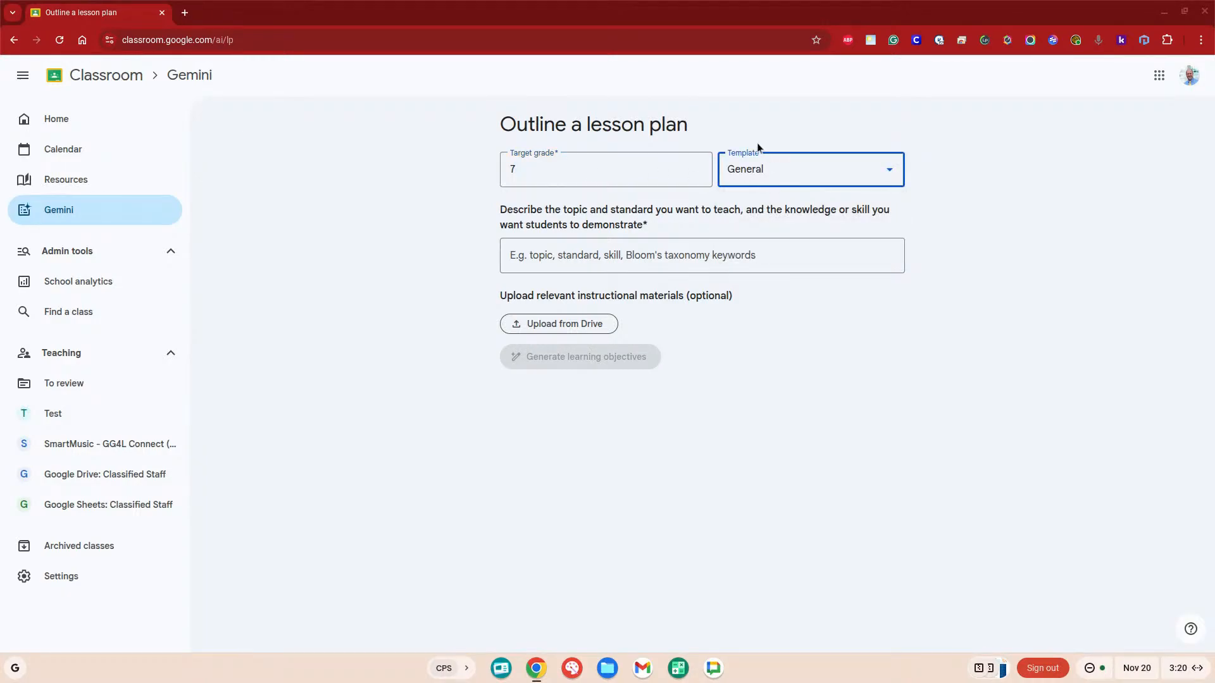
# Generate learning objectives for the topic "Scientific Method" and create the lesson plan from them.
pyautogui.click(650, 257)
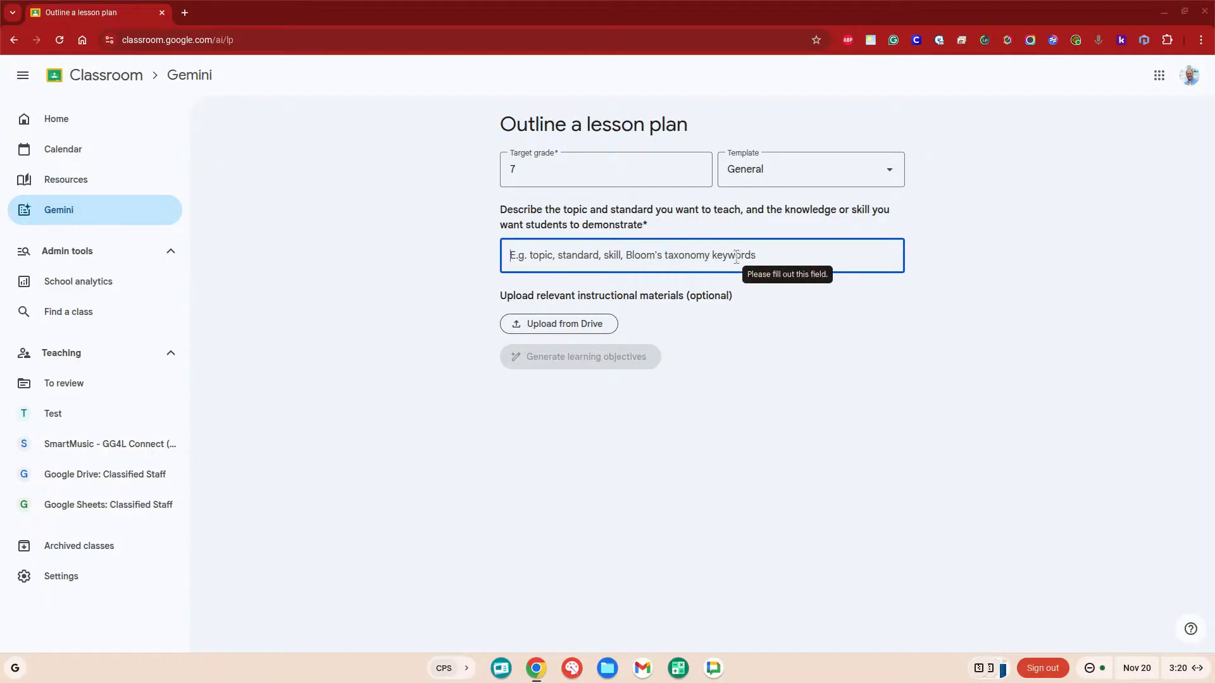
pyautogui.write('Scientific M')
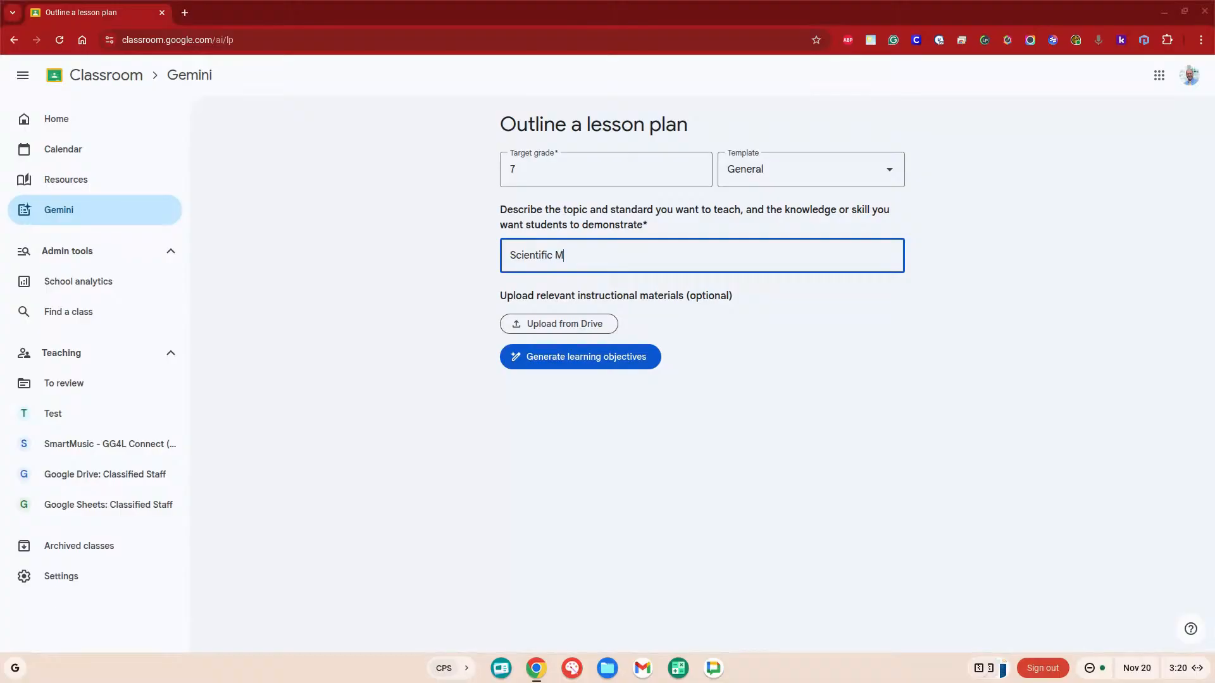
pyautogui.write('ethod')
pyautogui.click(624, 355)
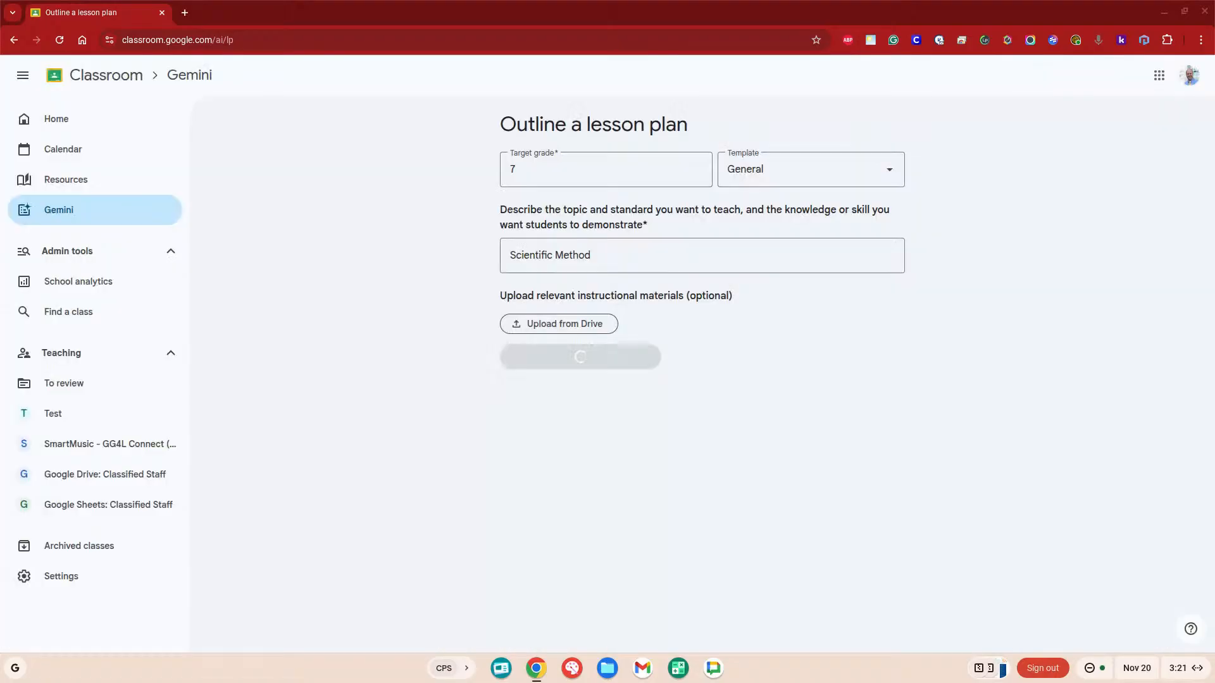
pyautogui.scroll(-1, 914, 304)
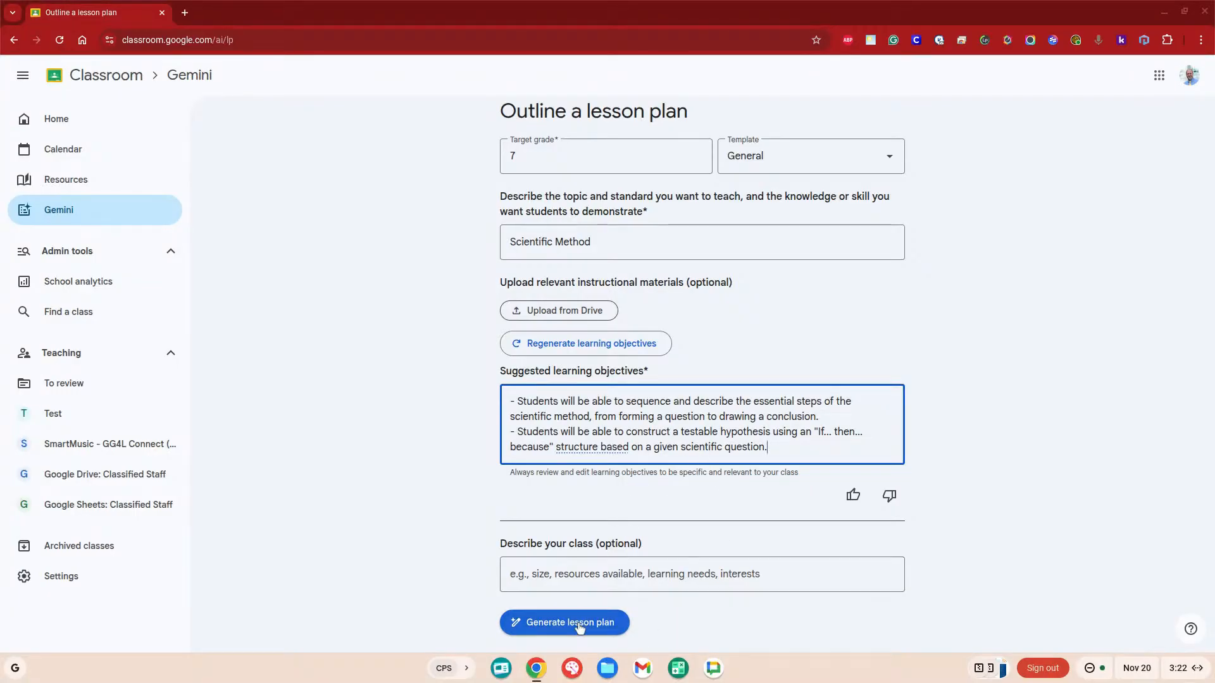
pyautogui.click(579, 625)
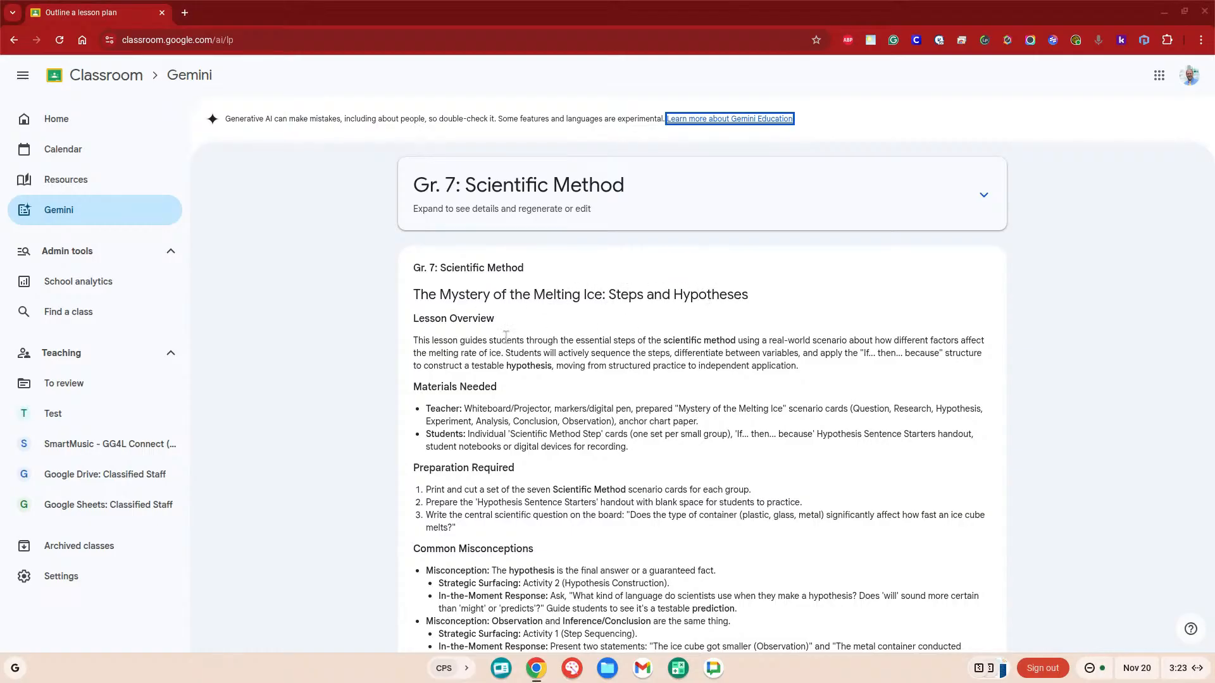
# Read through the generated lesson plan, from the overview and activities to the exit ticket and the prompt options for modifying it.
pyautogui.scroll(-1, 512, 350)
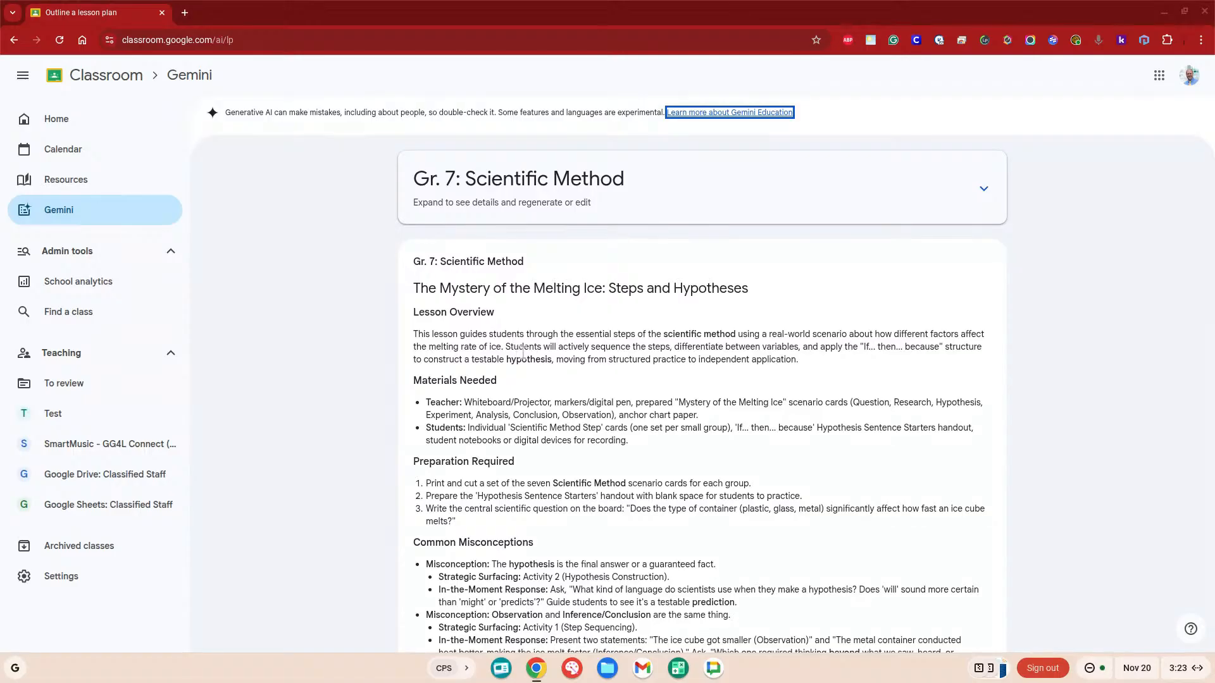
pyautogui.scroll(-2, 525, 342)
pyautogui.scroll(-2, 573, 316)
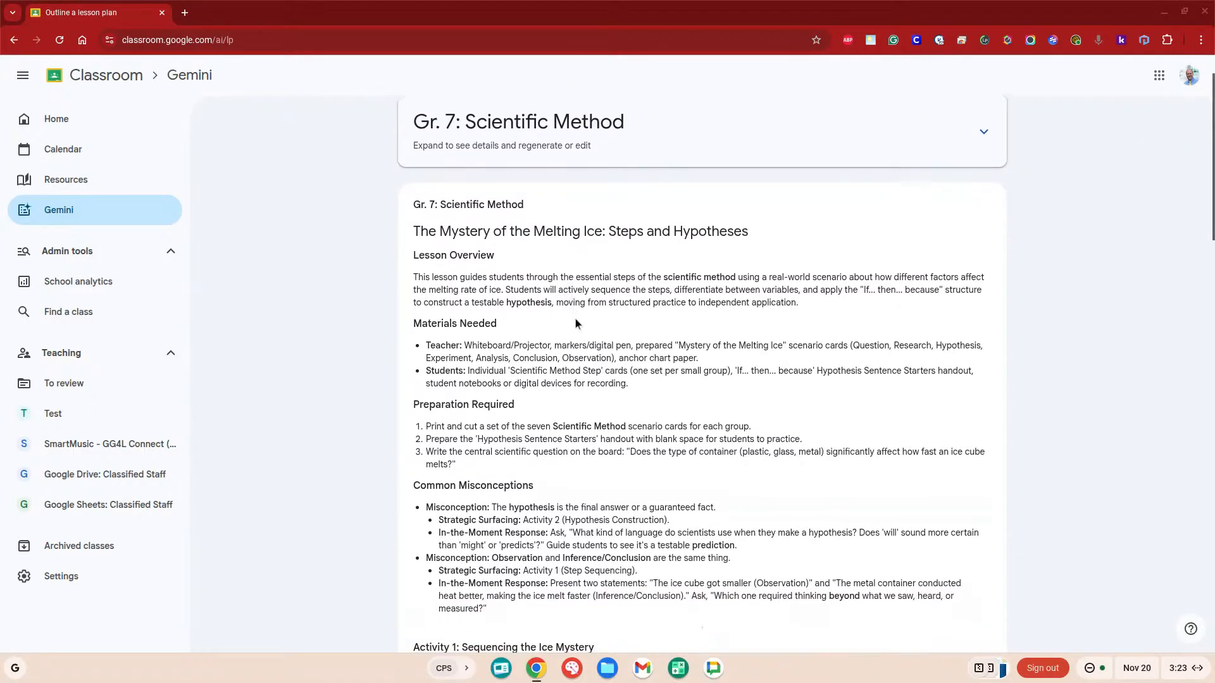
pyautogui.scroll(-1, 580, 328)
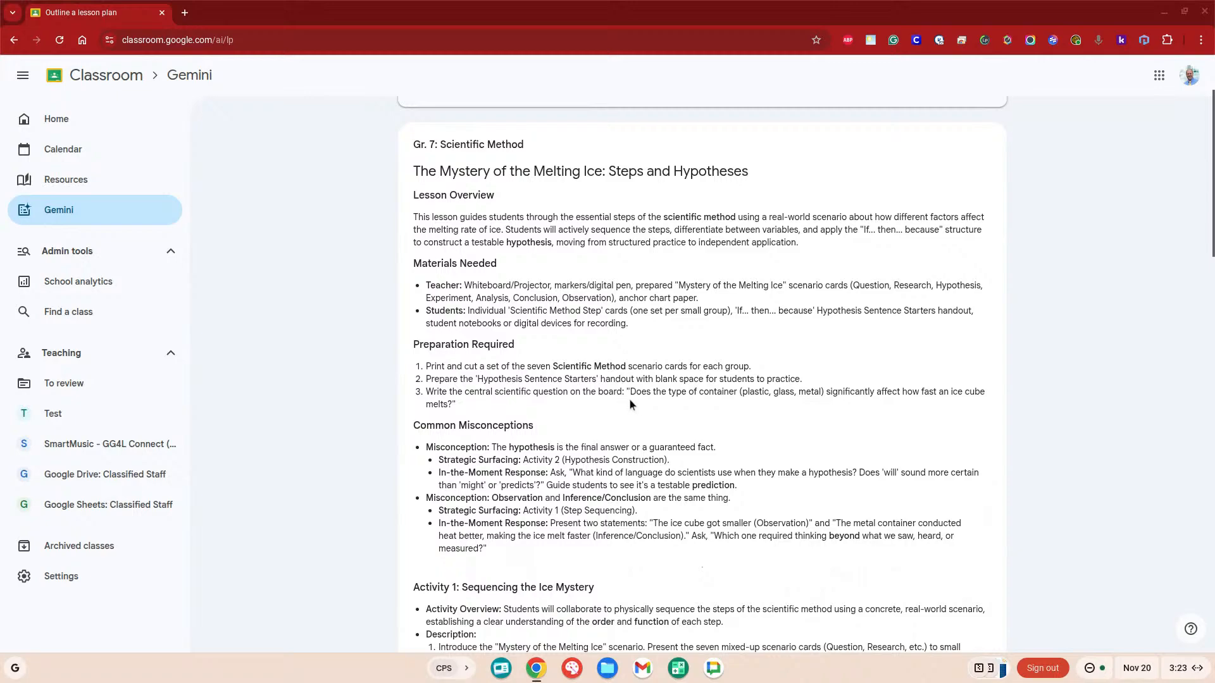
pyautogui.scroll(-2, 598, 387)
pyautogui.scroll(-1, 597, 387)
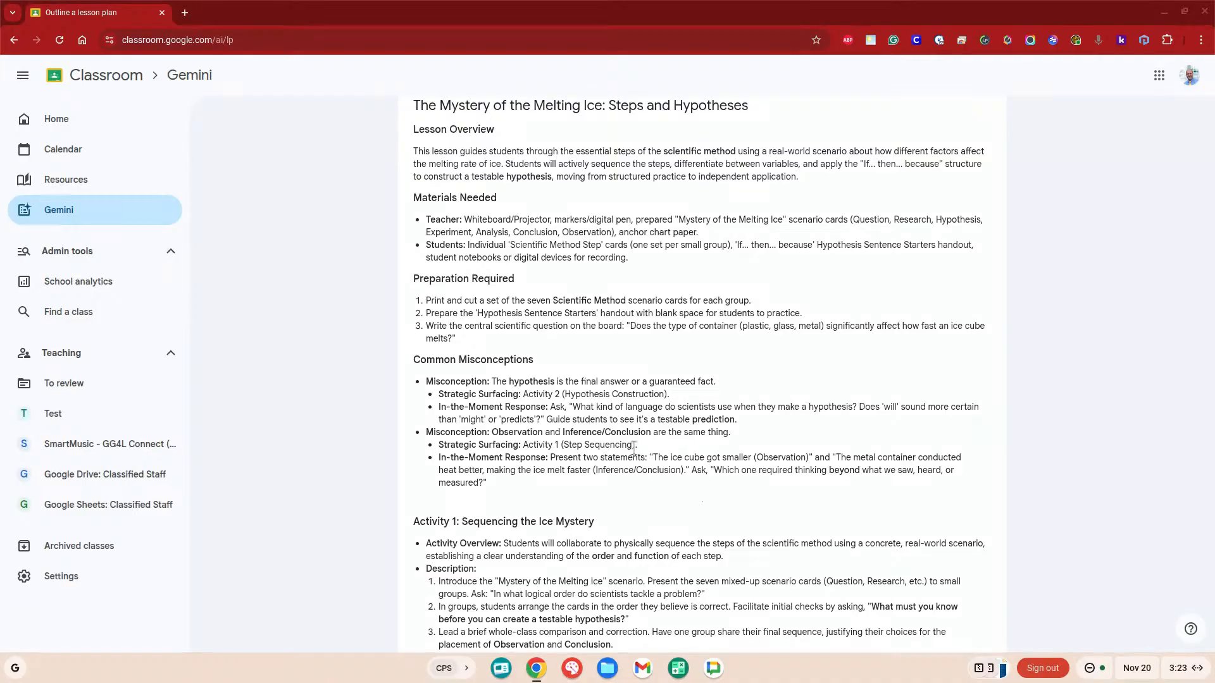
pyautogui.scroll(-4, 632, 447)
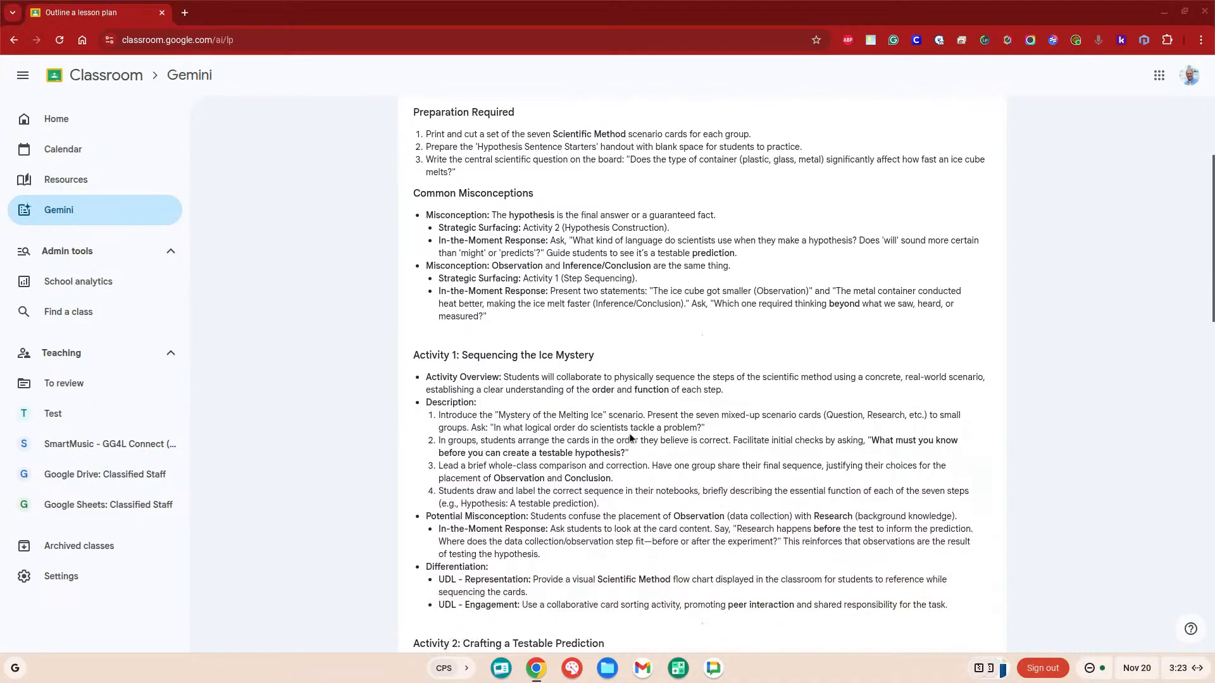
pyautogui.scroll(-5, 630, 437)
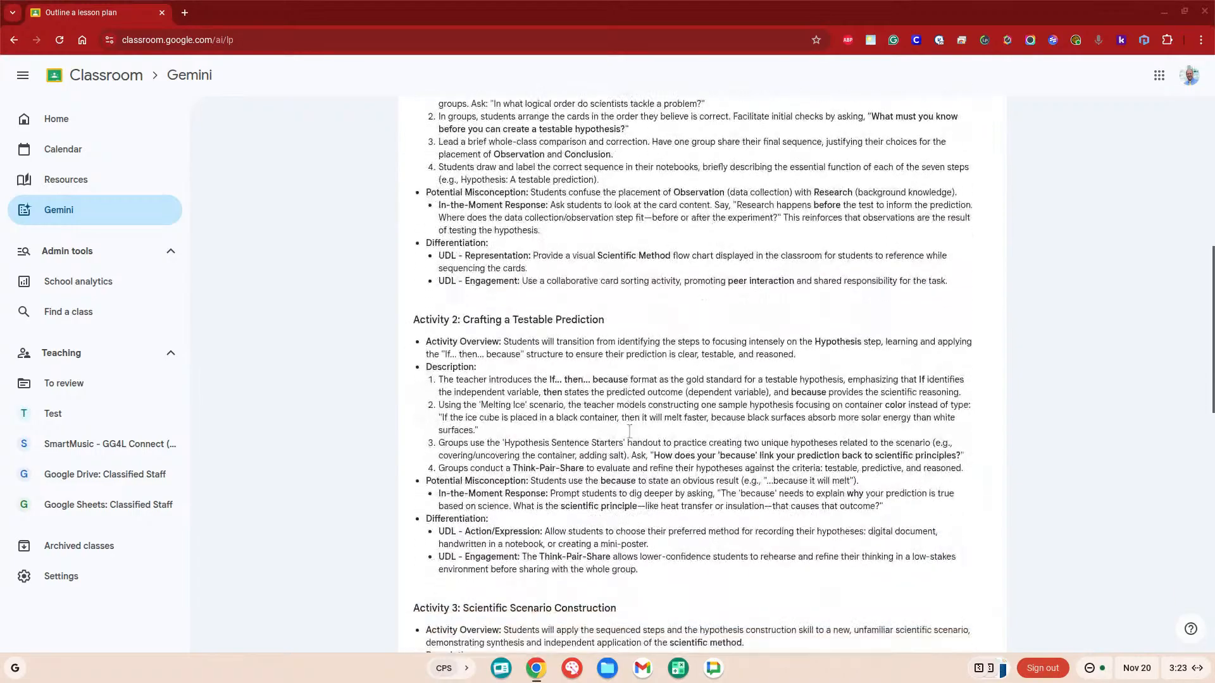
pyautogui.scroll(-7, 630, 430)
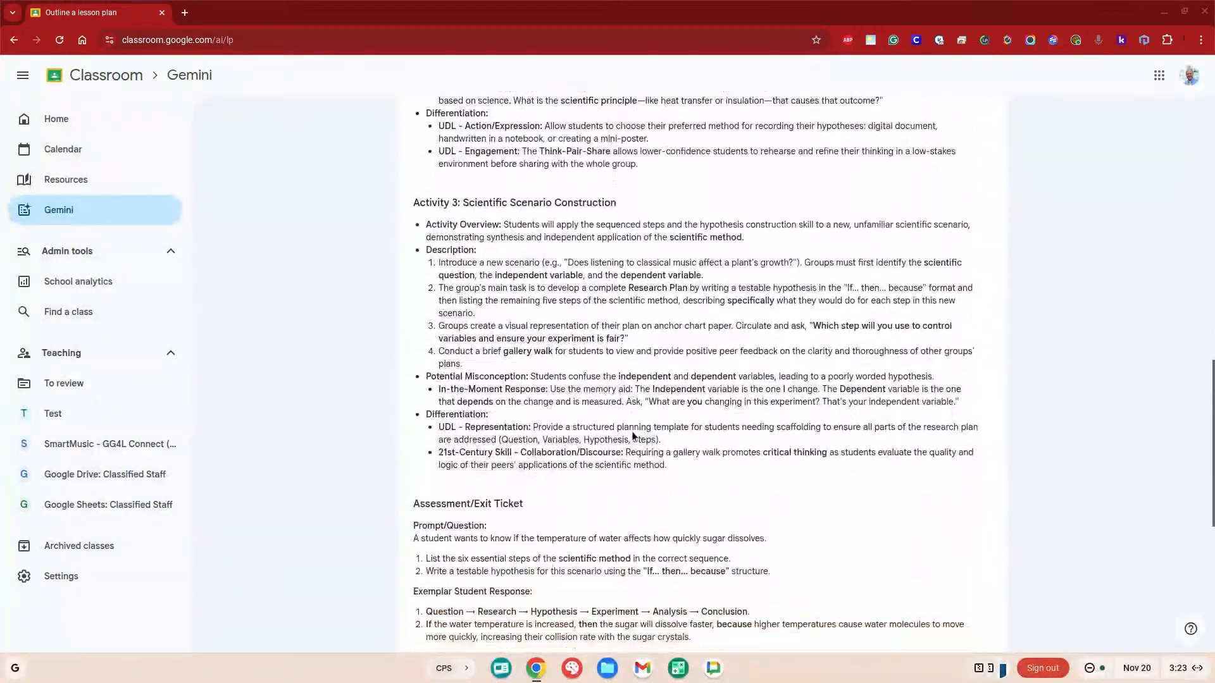
pyautogui.scroll(-1, 632, 436)
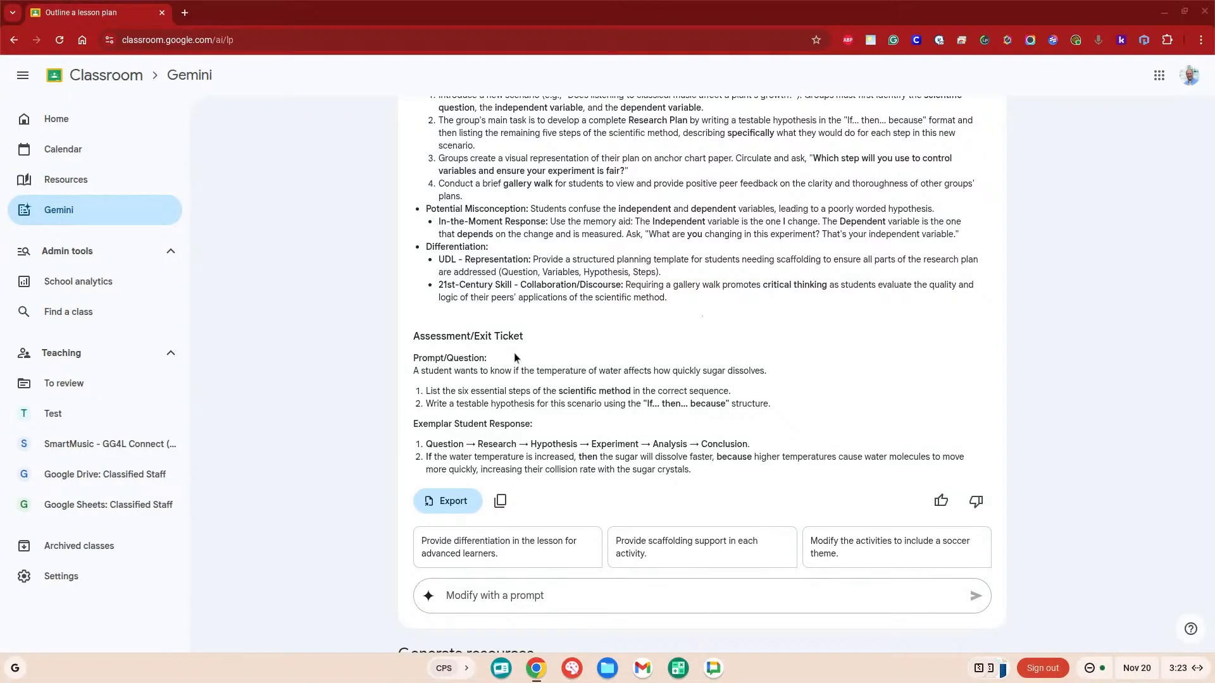
pyautogui.scroll(-1, 646, 504)
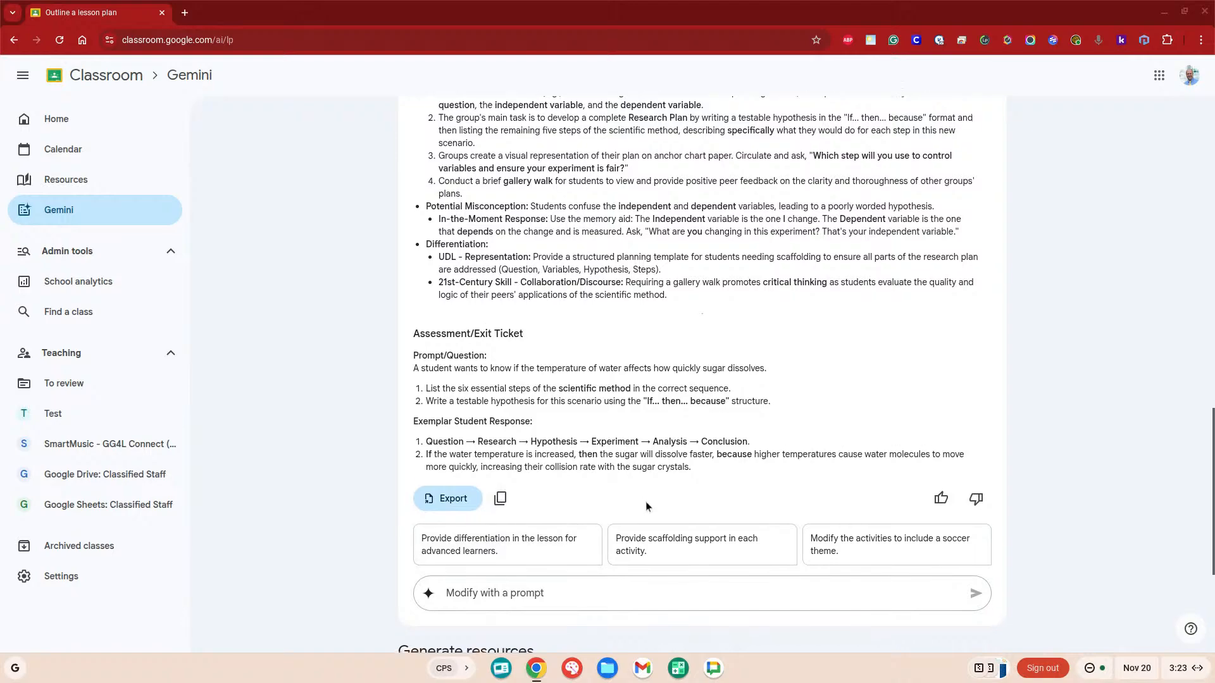
pyautogui.scroll(-1, 646, 505)
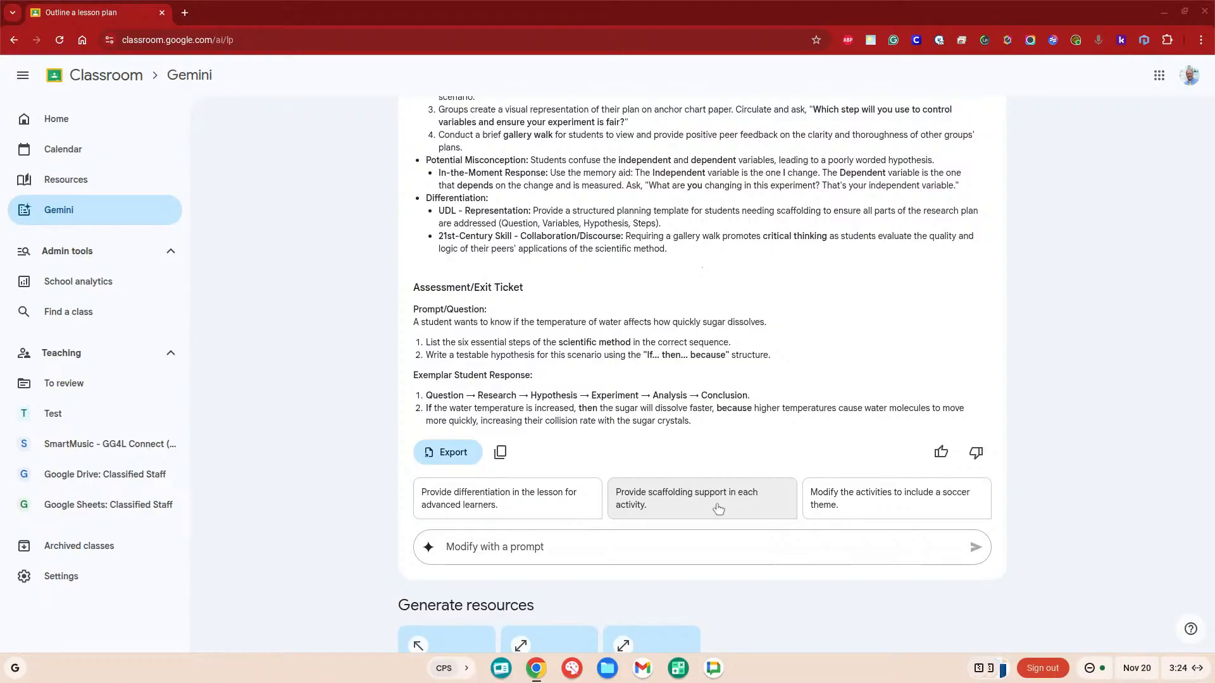
pyautogui.click(582, 546)
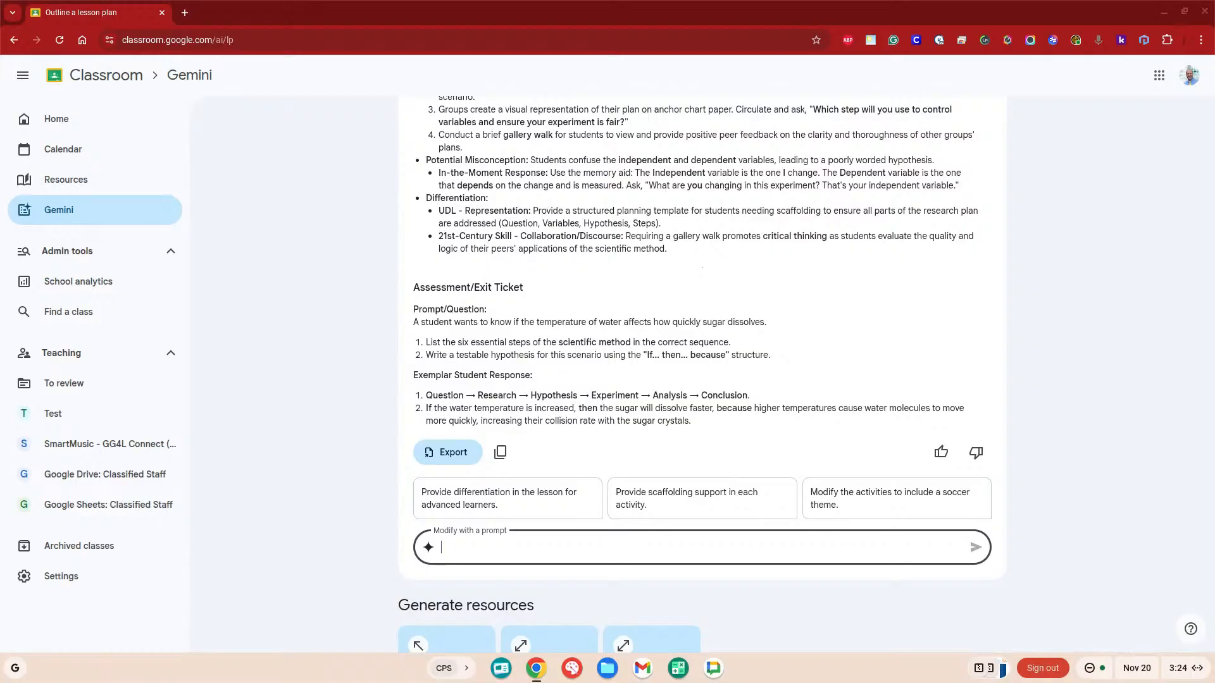
# Export the generated Scientific Method lesson plan to Google Docs.
pyautogui.click(453, 461)
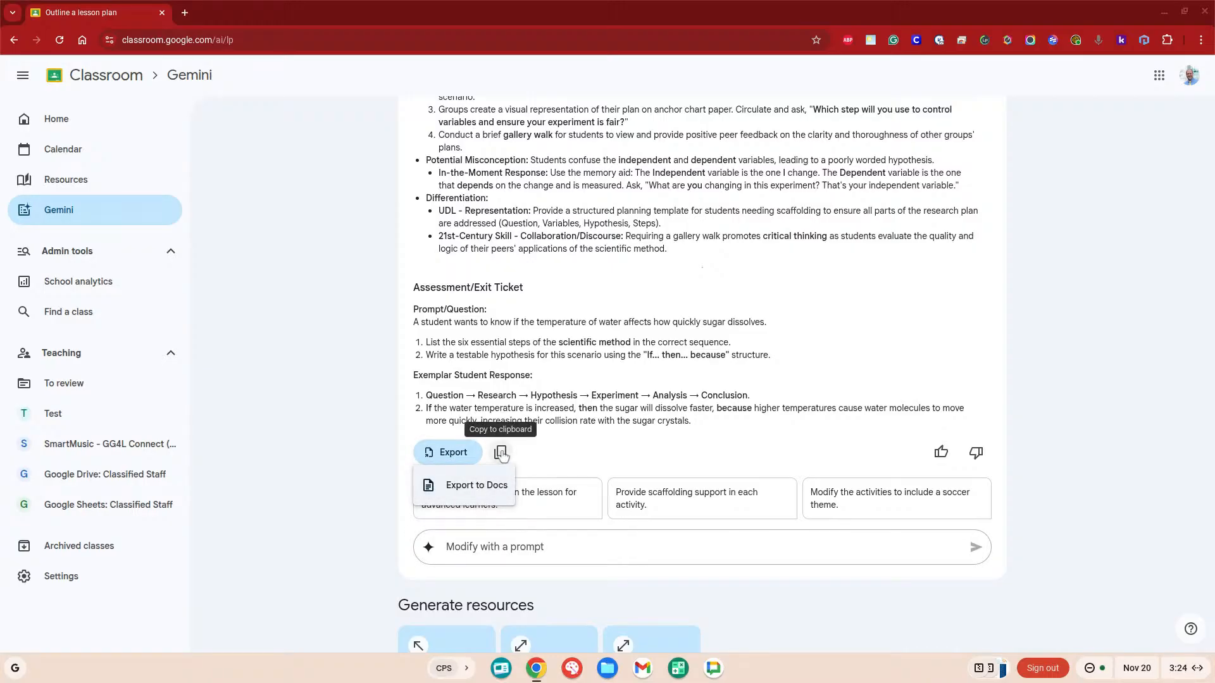
pyautogui.scroll(-1, 681, 471)
pyautogui.scroll(10, 728, 479)
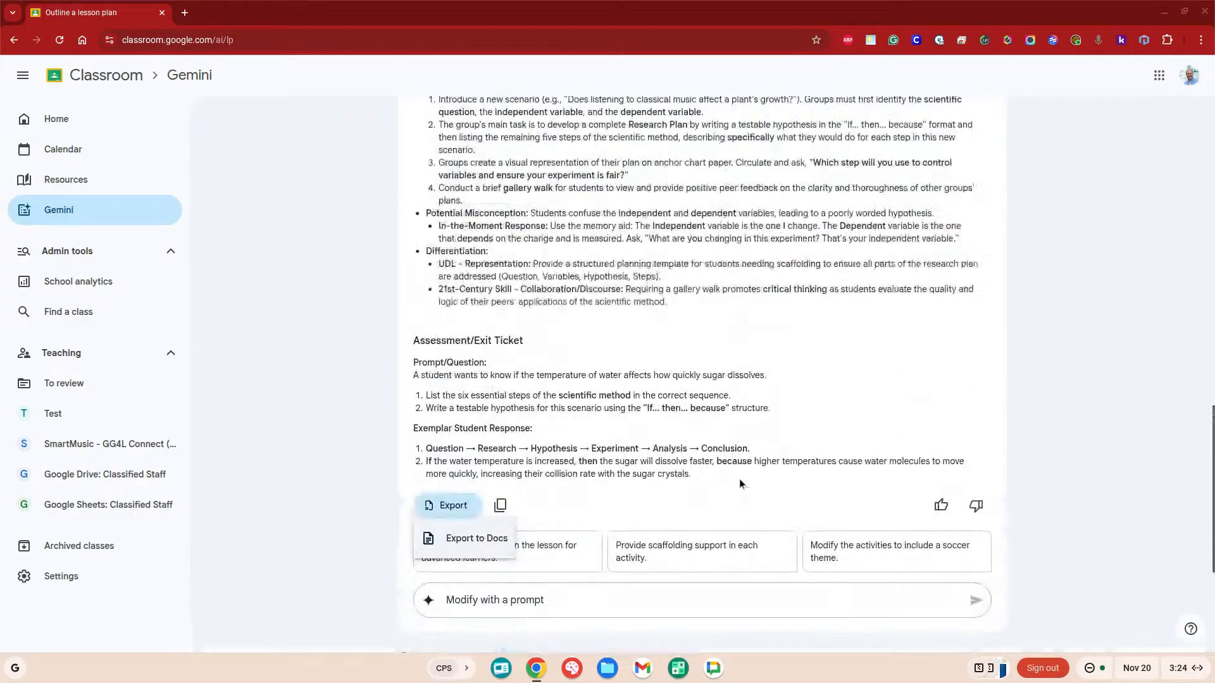
pyautogui.scroll(1, 740, 475)
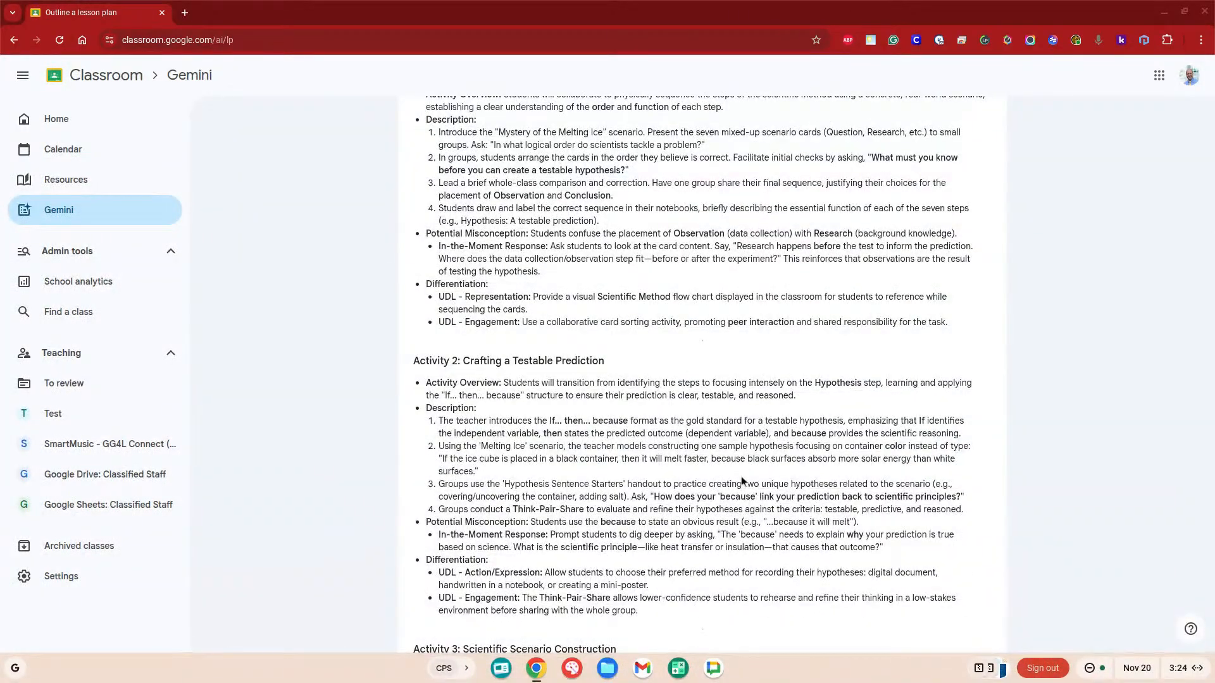
pyautogui.scroll(-5, 743, 480)
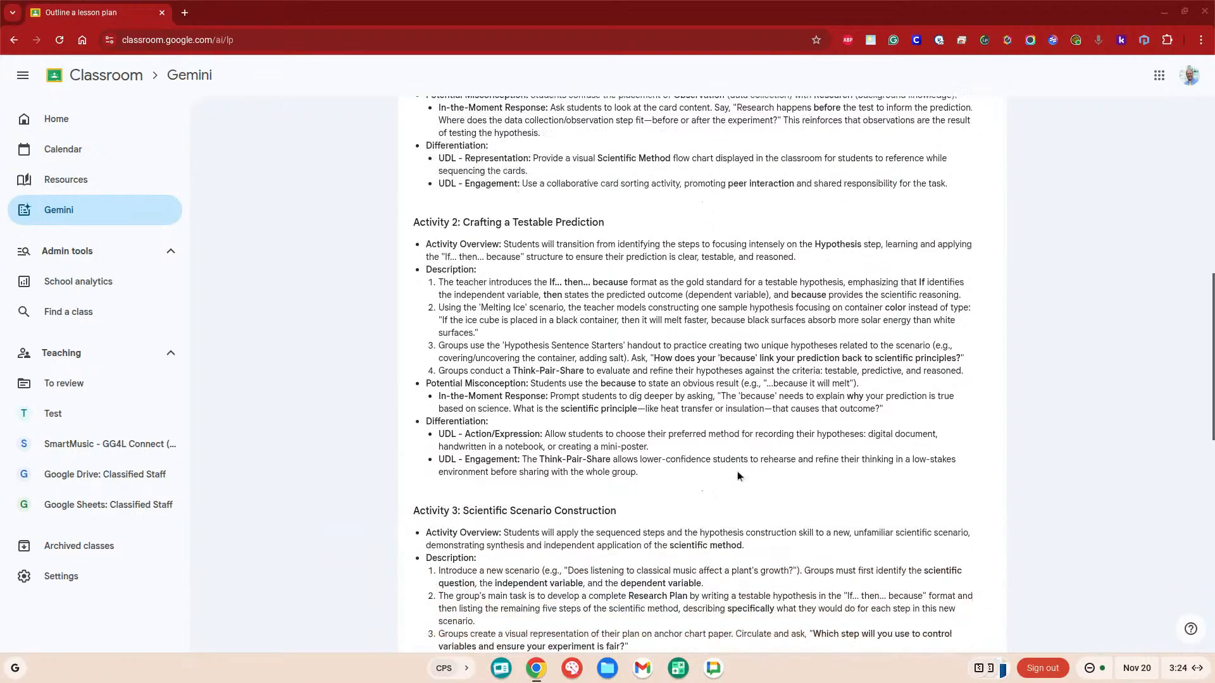
pyautogui.scroll(-2, 737, 476)
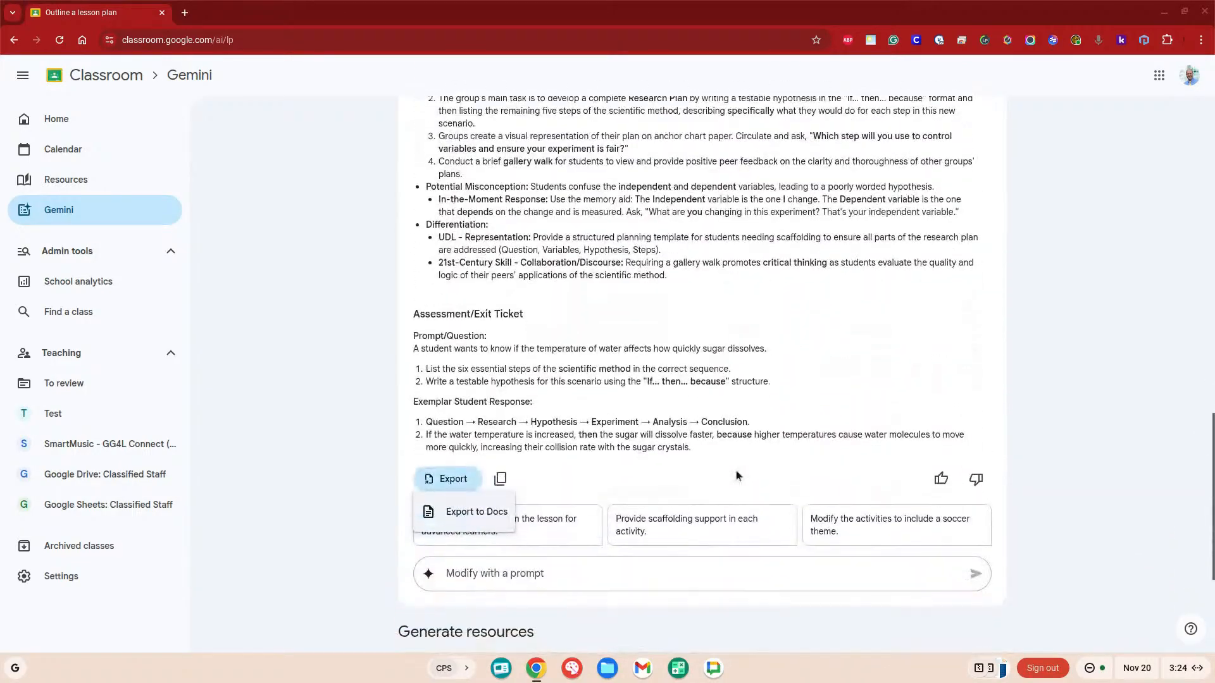
pyautogui.click(475, 511)
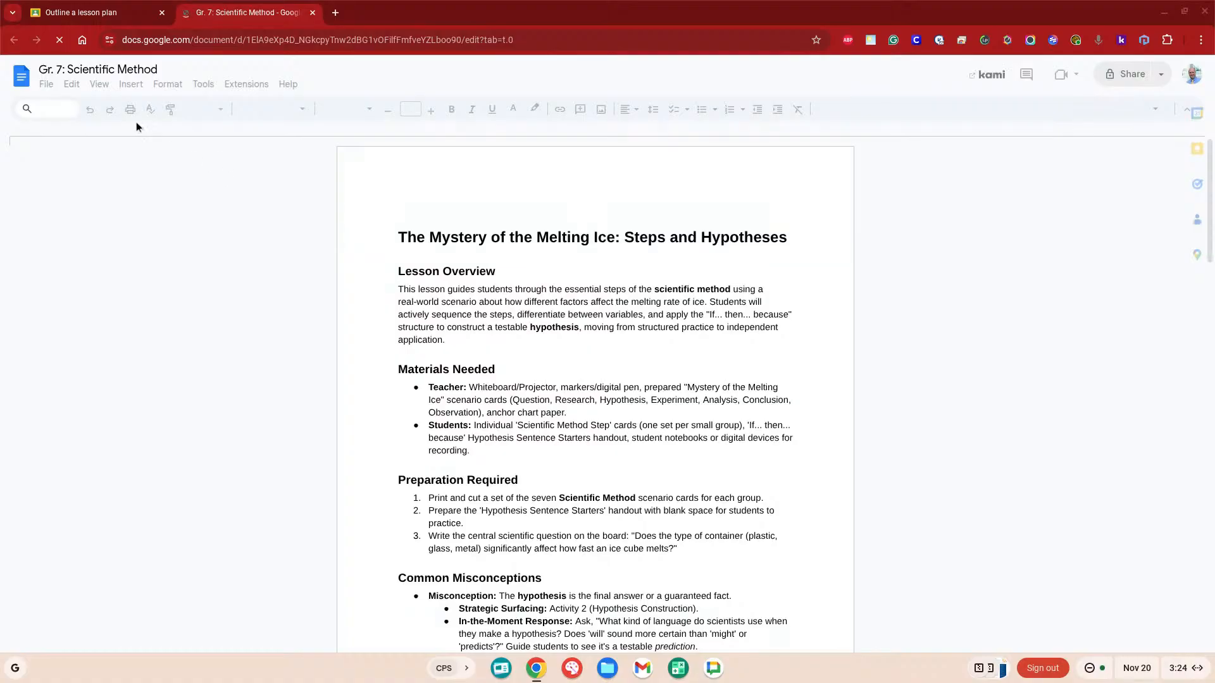
# Download the Scientific Method lesson plan document as a PDF into the Downloads folder.
pyautogui.click(46, 84)
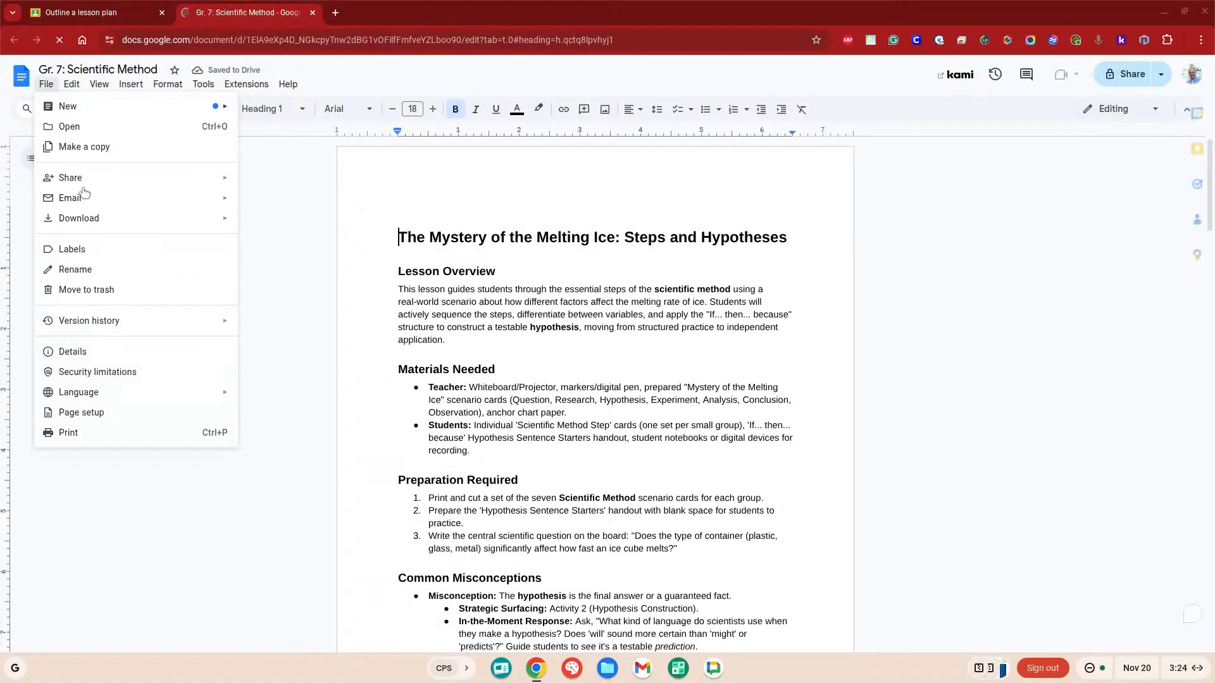
pyautogui.moveTo(84, 219)
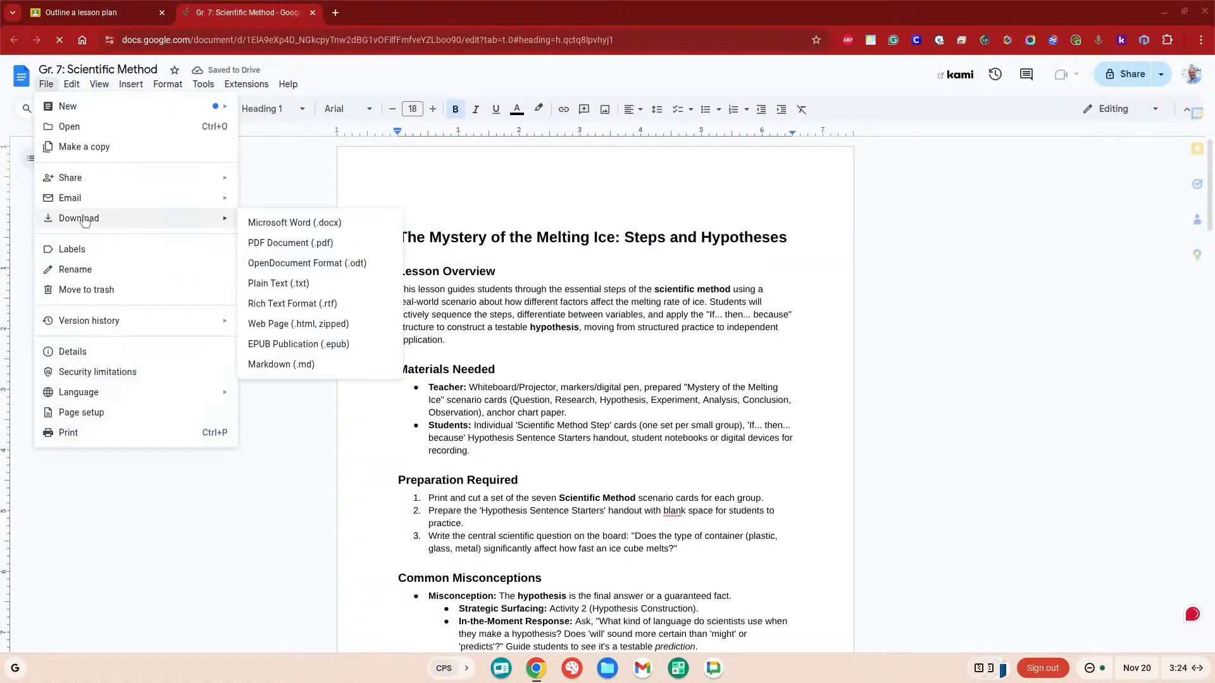
pyautogui.click(309, 244)
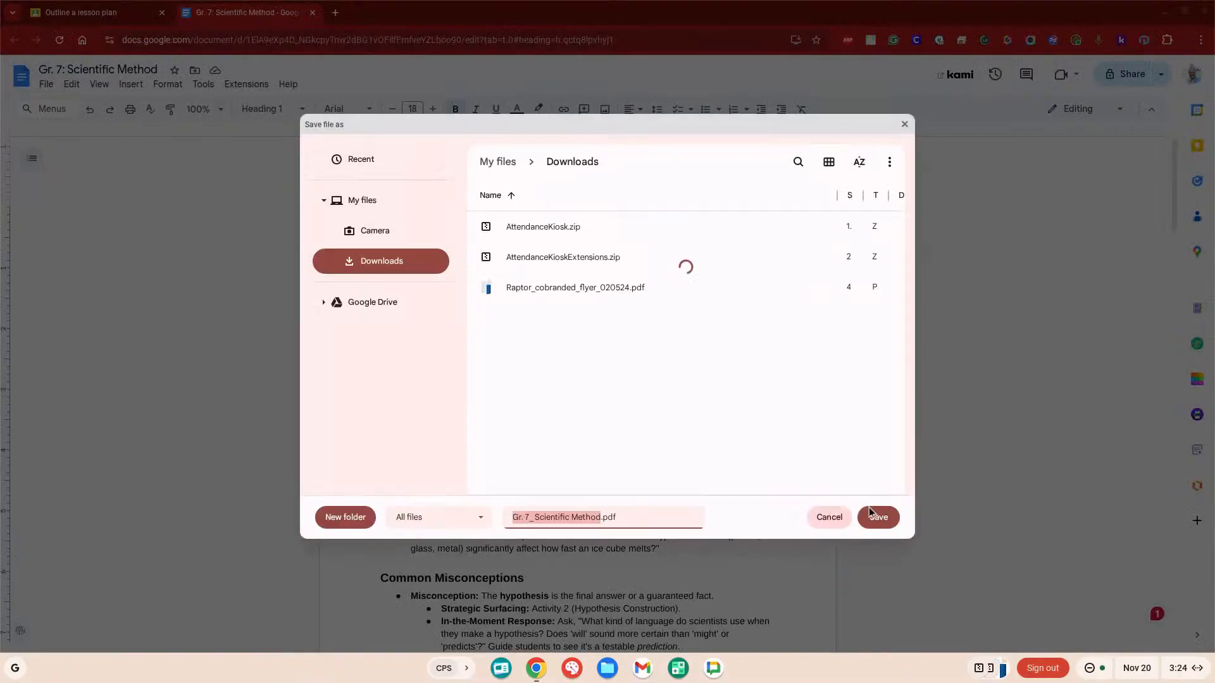
pyautogui.click(875, 514)
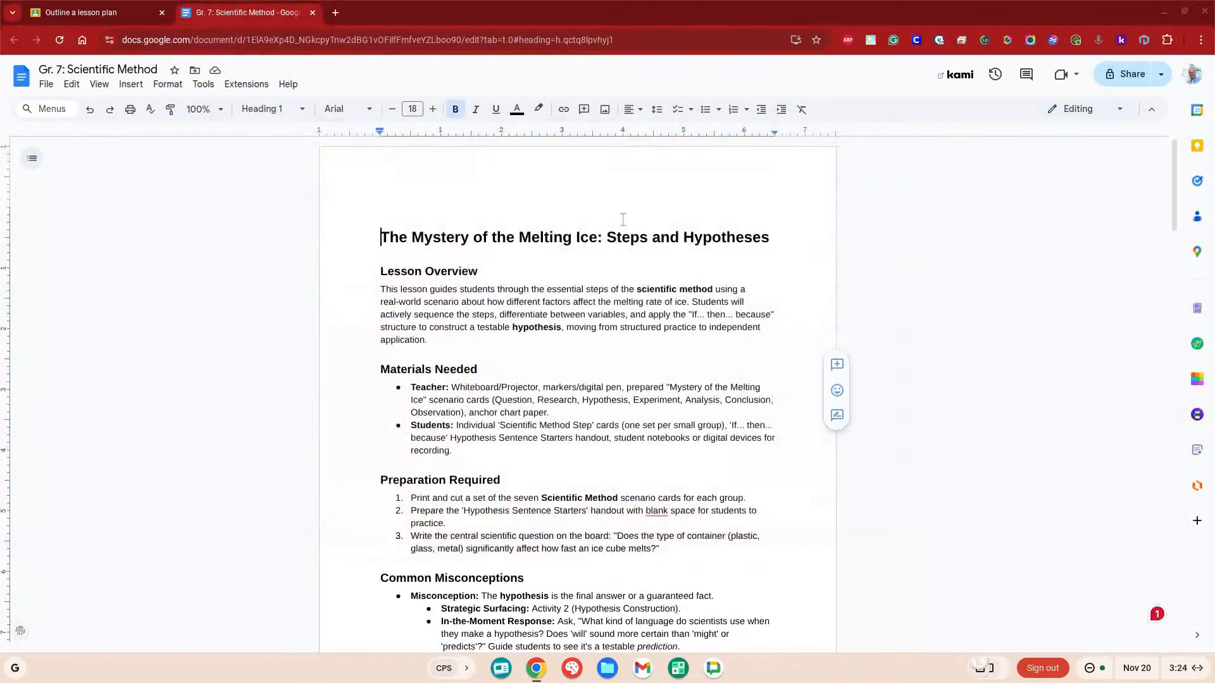
# Switch back to Google Classroom and copy the generated lesson plan to the clipboard.
pyautogui.click(102, 12)
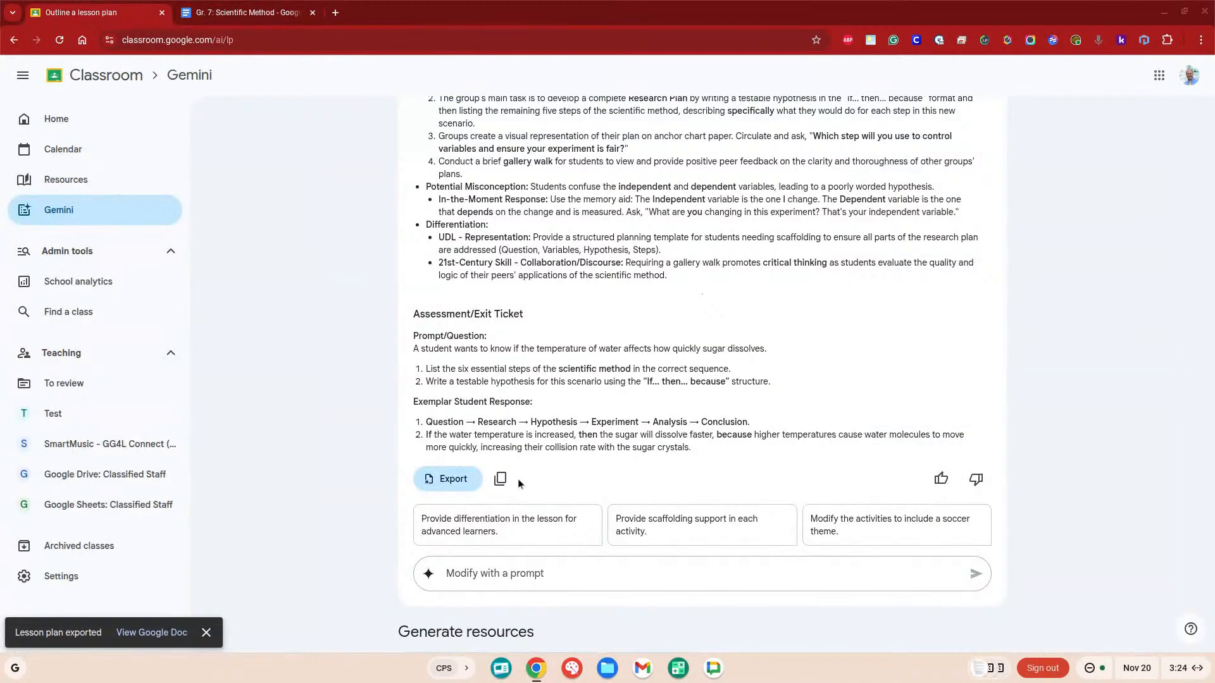
pyautogui.click(500, 479)
pyautogui.scroll(20, 534, 282)
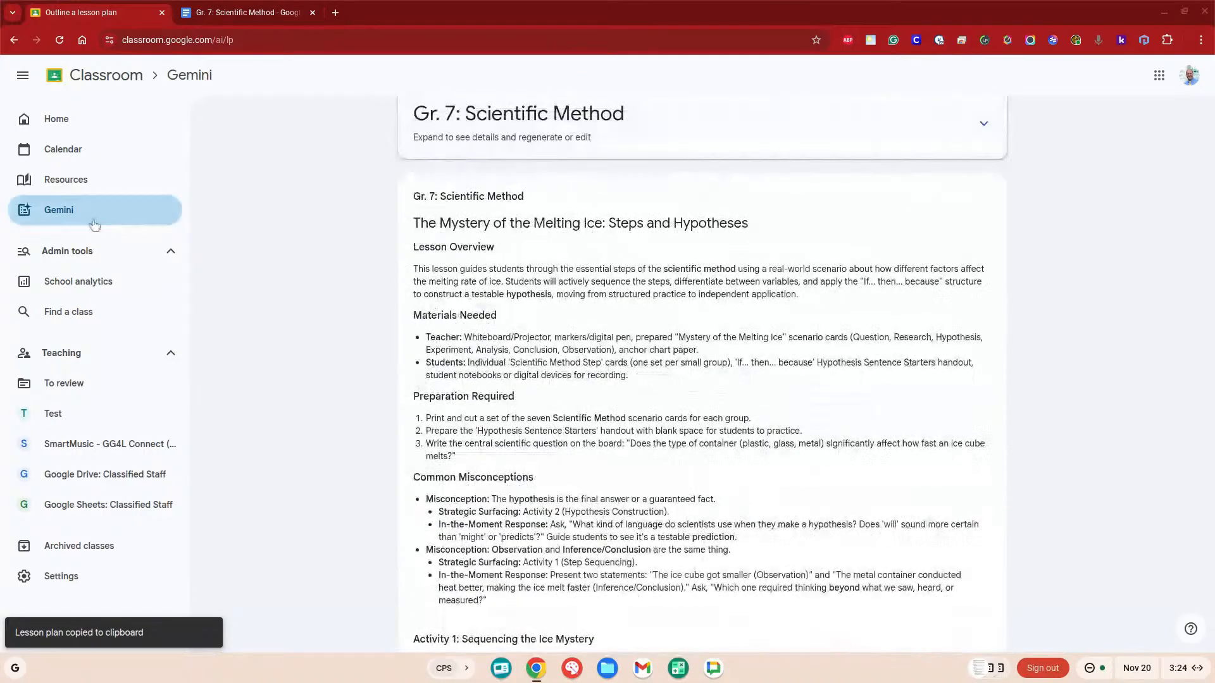
# Leave the generated lesson plan and return to the overview of Gemini tools, discarding the unsaved changes.
pyautogui.click(94, 224)
pyautogui.click(710, 130)
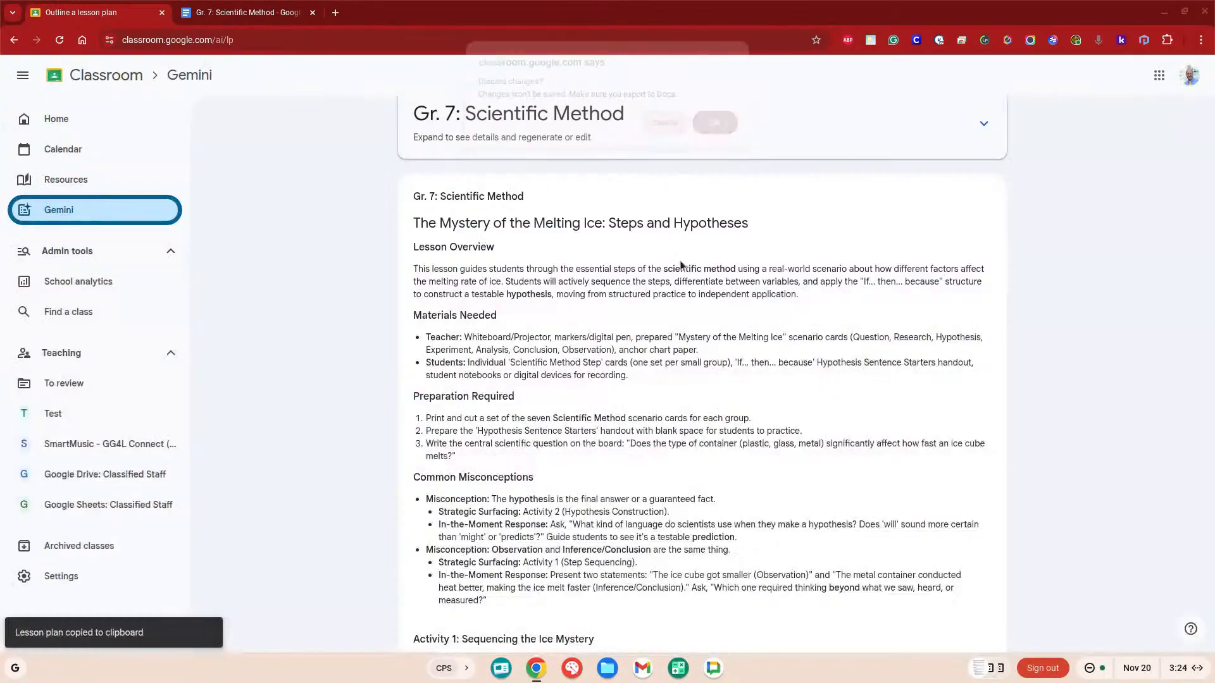
pyautogui.scroll(-20, 682, 264)
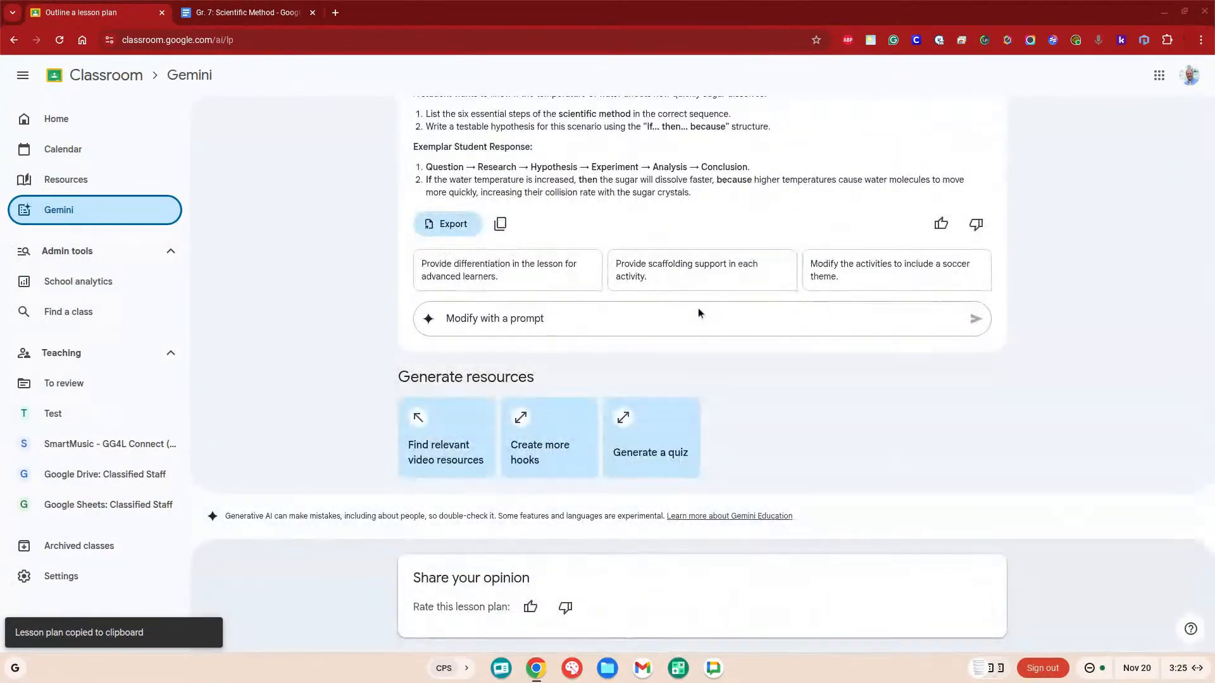
pyautogui.scroll(10, 698, 313)
pyautogui.click(170, 219)
pyautogui.click(712, 130)
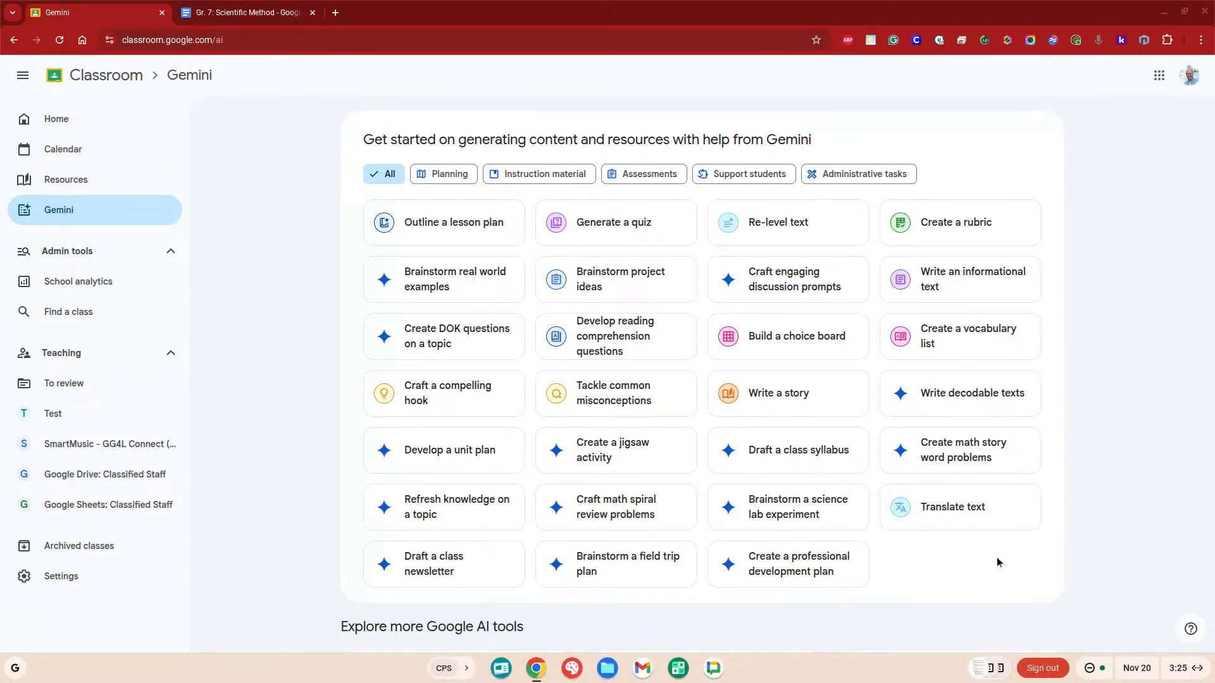
# Write an informational text for target grade 7 on the topic "Scientific Method", using the suggested learning objectives.
pyautogui.click(971, 279)
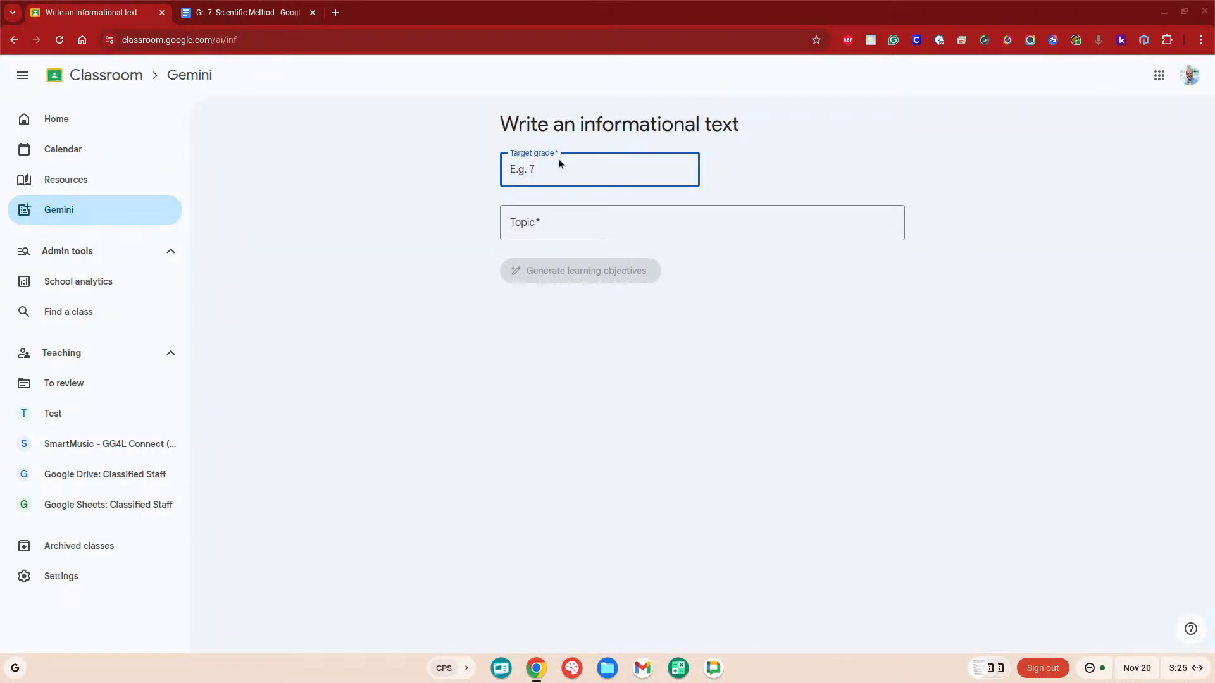
pyautogui.write('7')
pyautogui.click(560, 218)
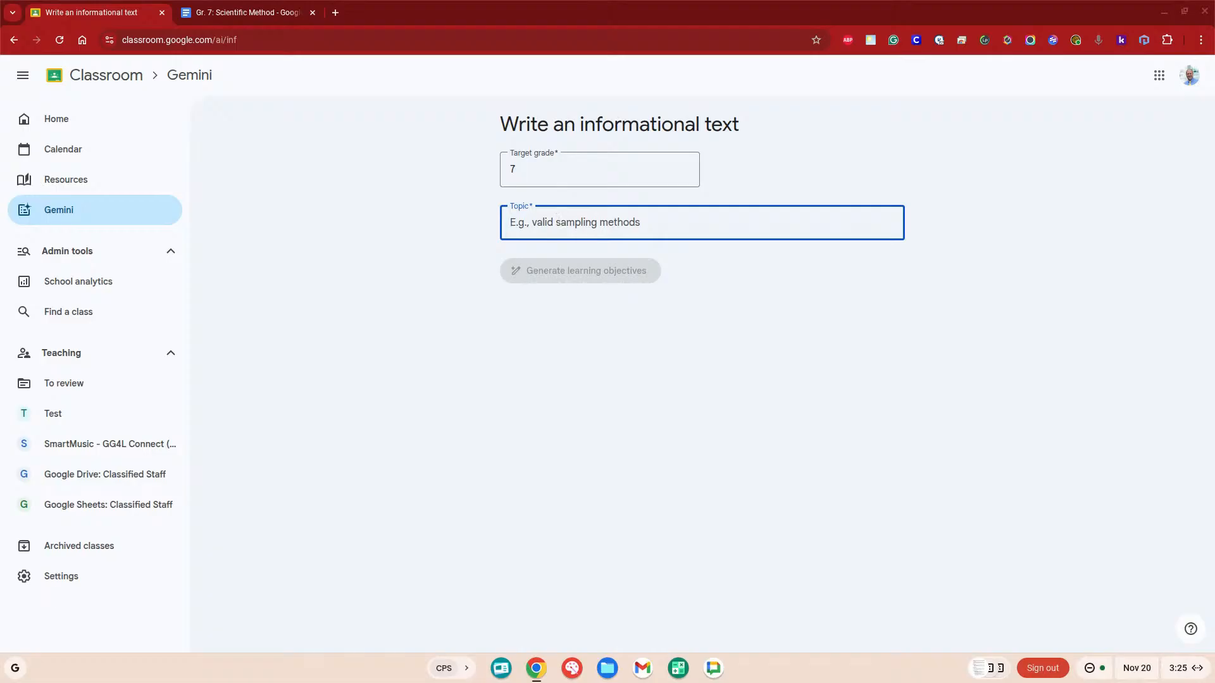
pyautogui.write('Scientific Me')
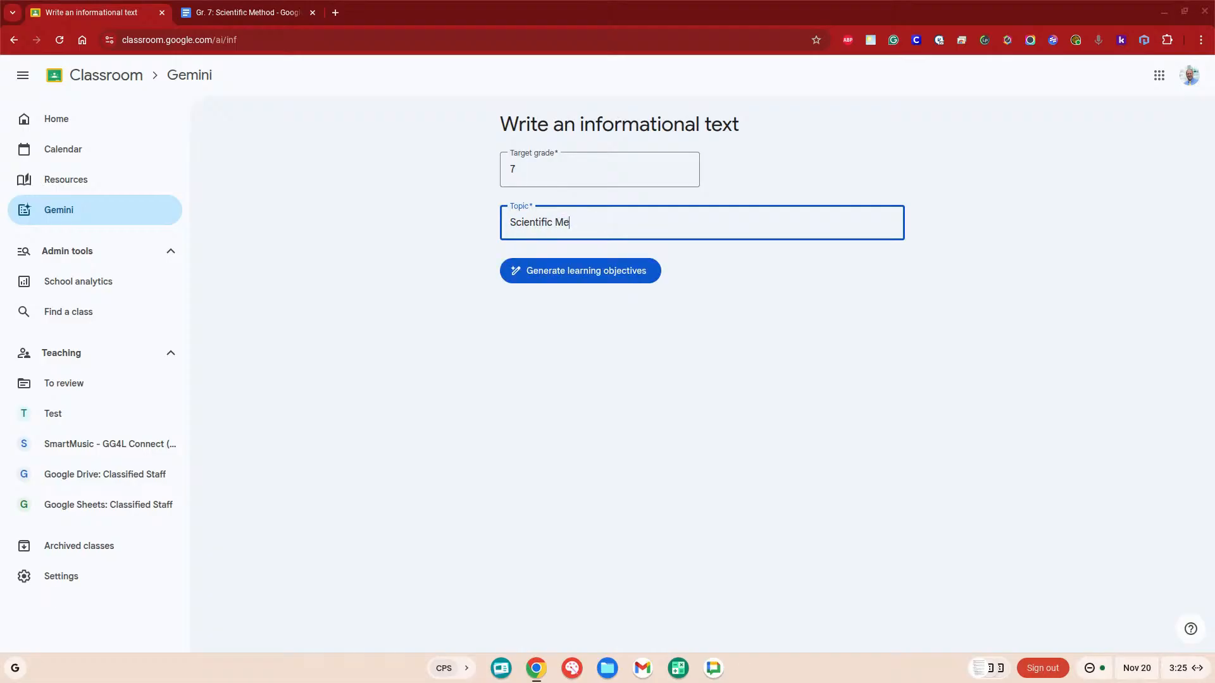
pyautogui.write('thod')
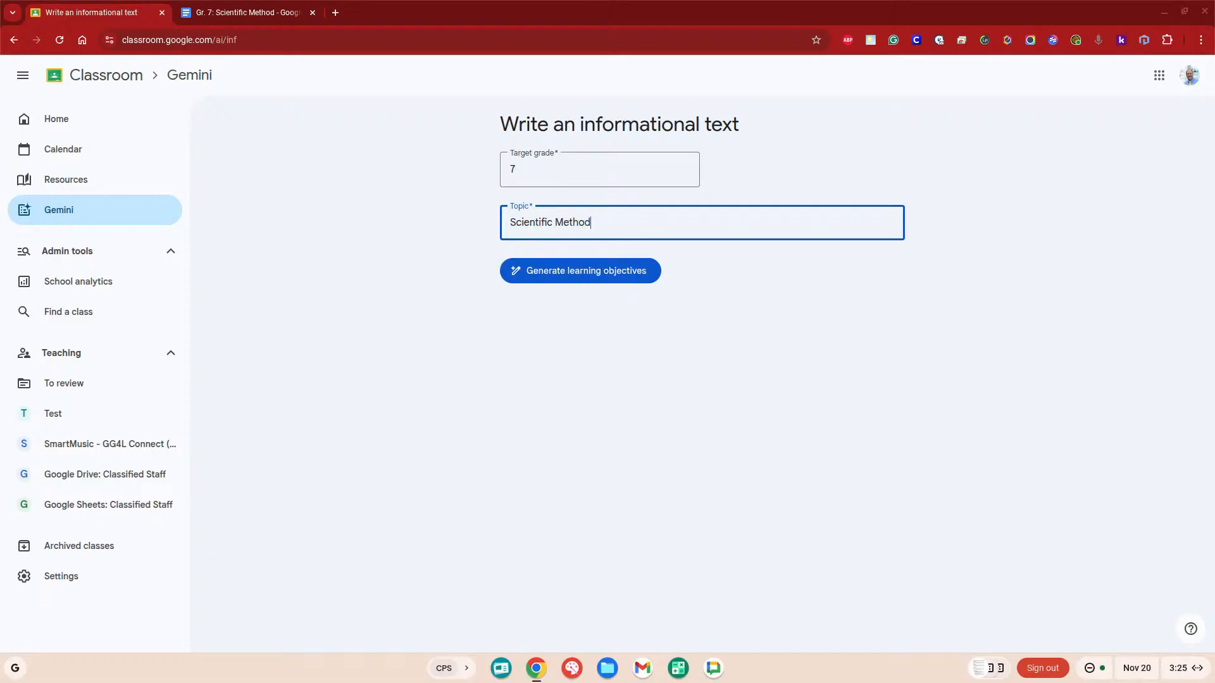
pyautogui.click(586, 272)
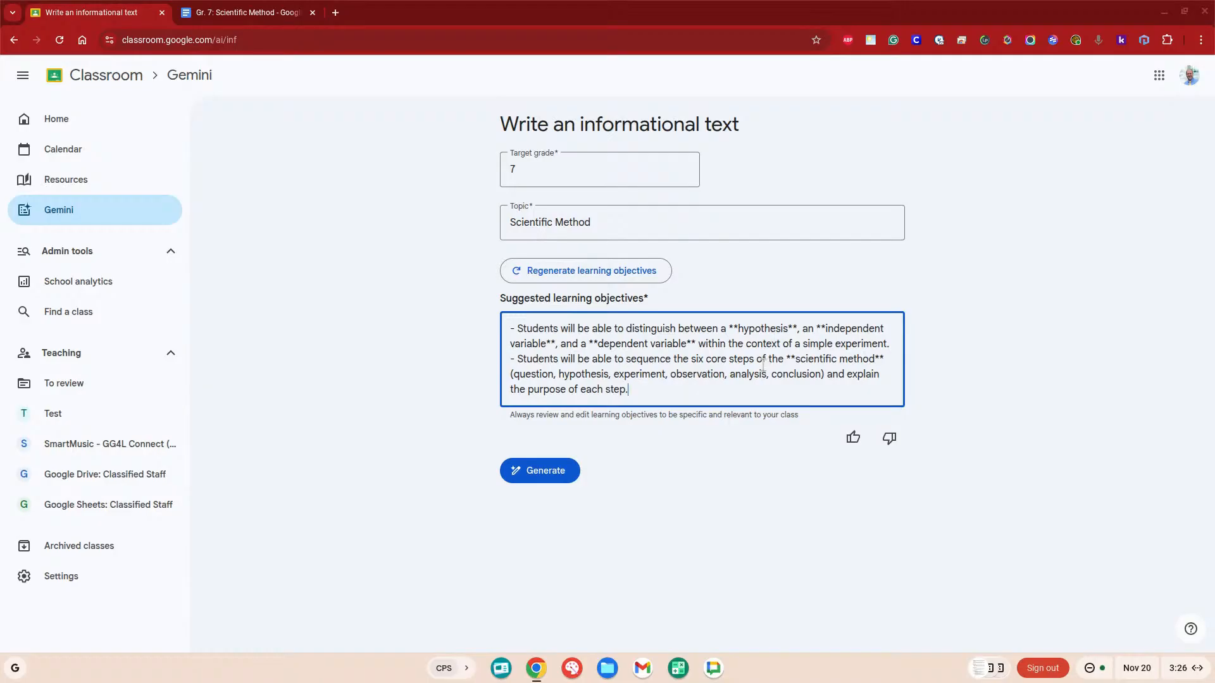
pyautogui.click(548, 468)
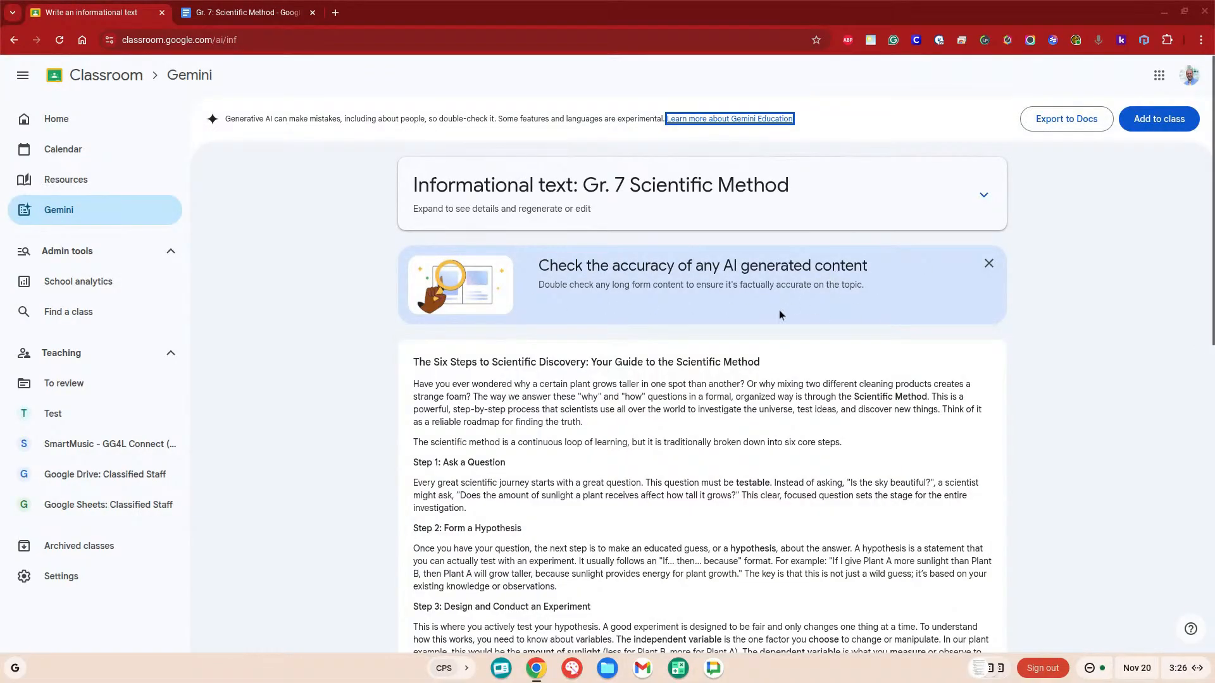
# Read through the generated informational text and examine the classwork types offered for adding it to the Test class.
pyautogui.scroll(-5, 791, 372)
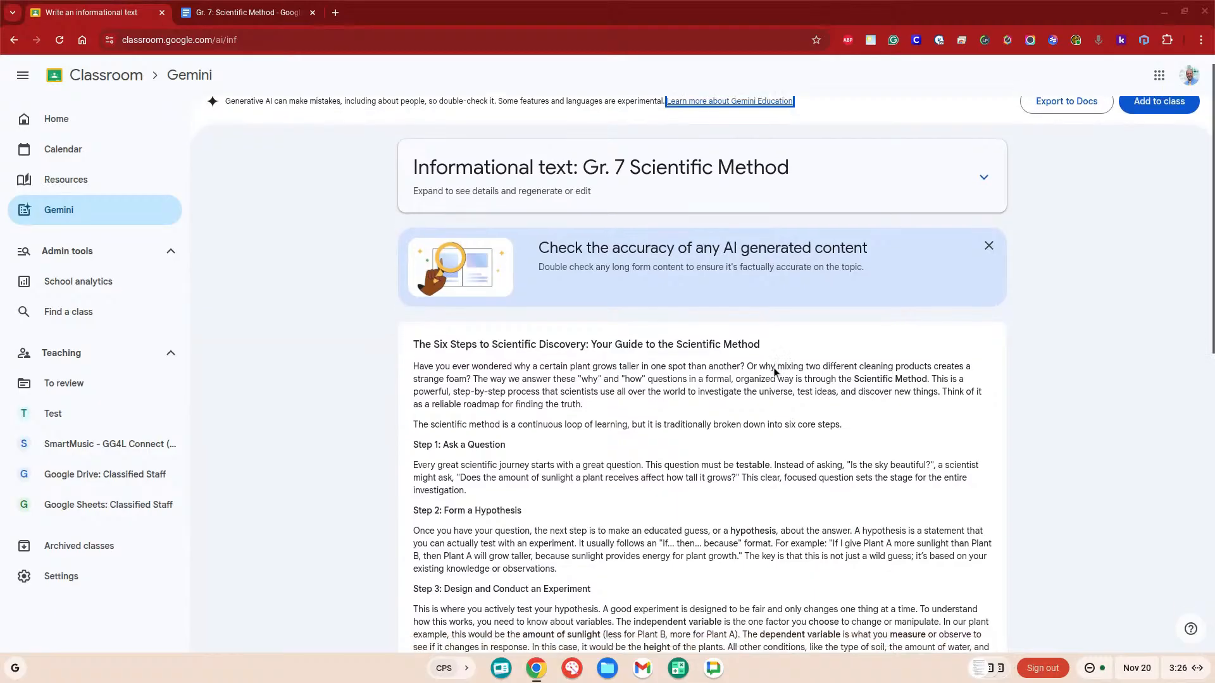
pyautogui.scroll(-6, 664, 393)
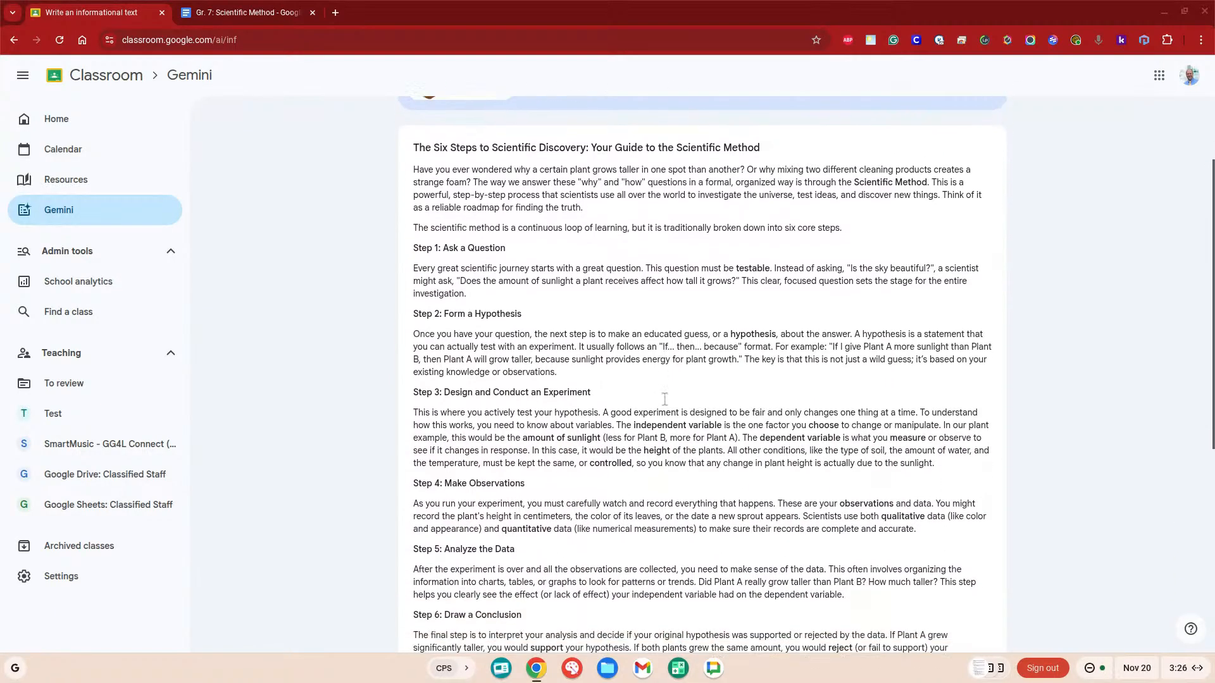
pyautogui.scroll(-7, 809, 383)
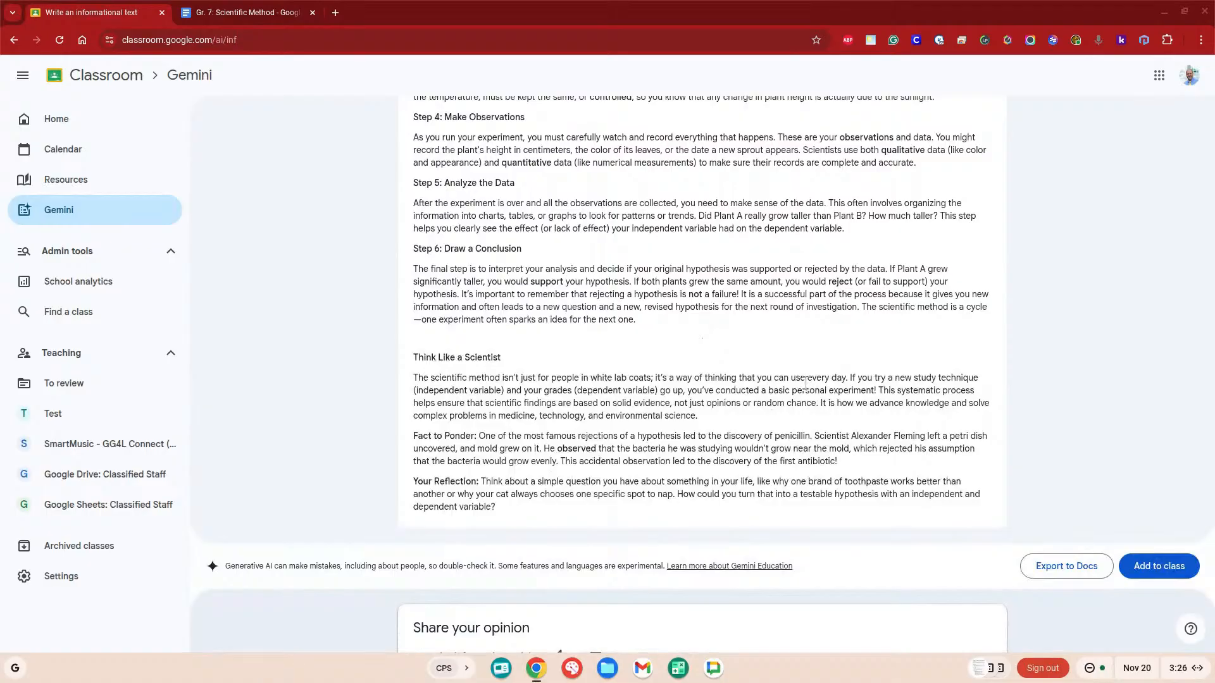
pyautogui.scroll(-2, 858, 380)
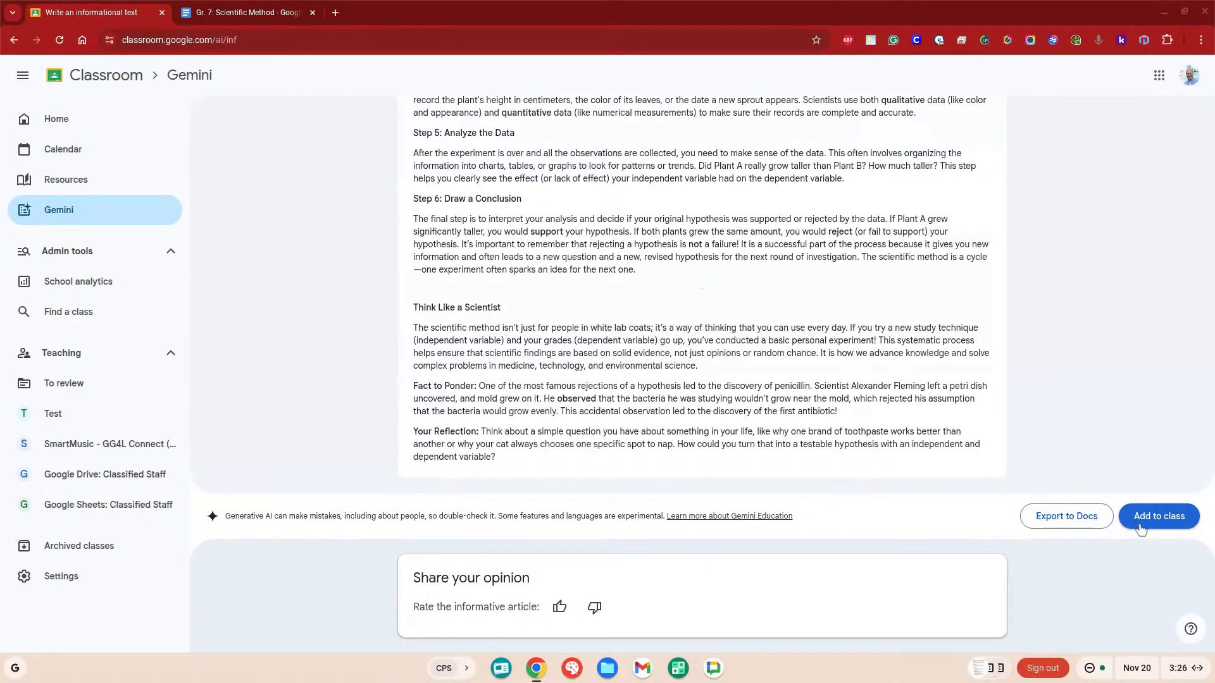
pyautogui.click(1146, 524)
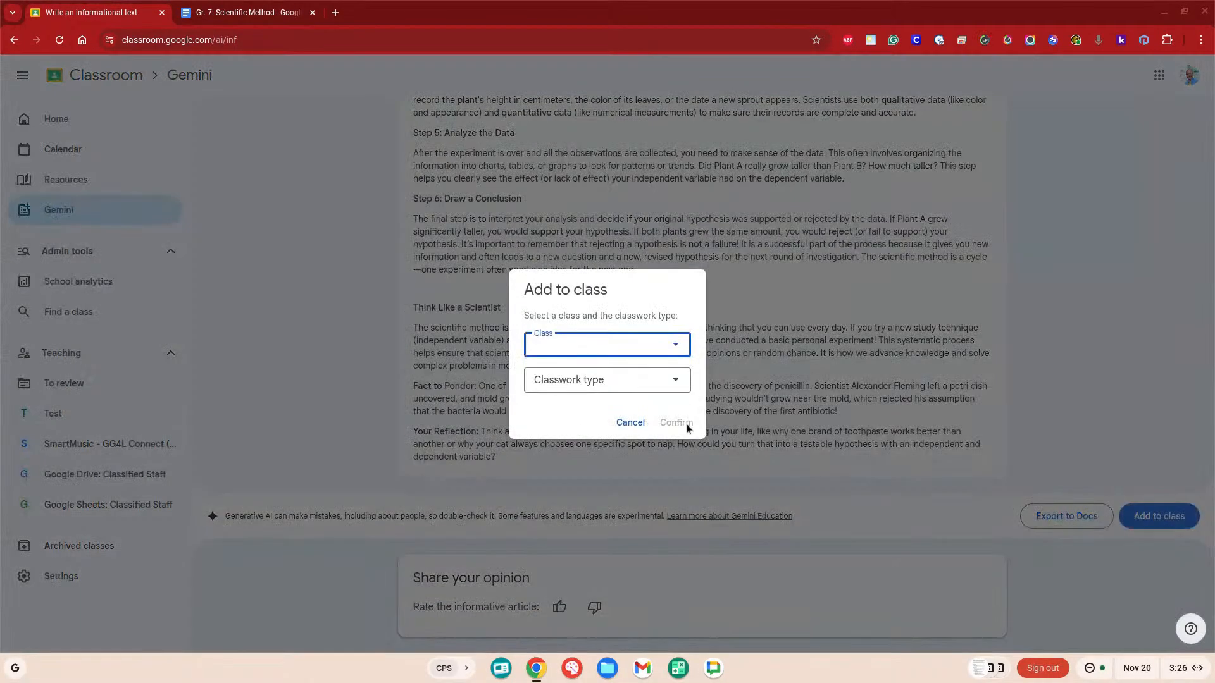
pyautogui.click(630, 358)
pyautogui.click(601, 371)
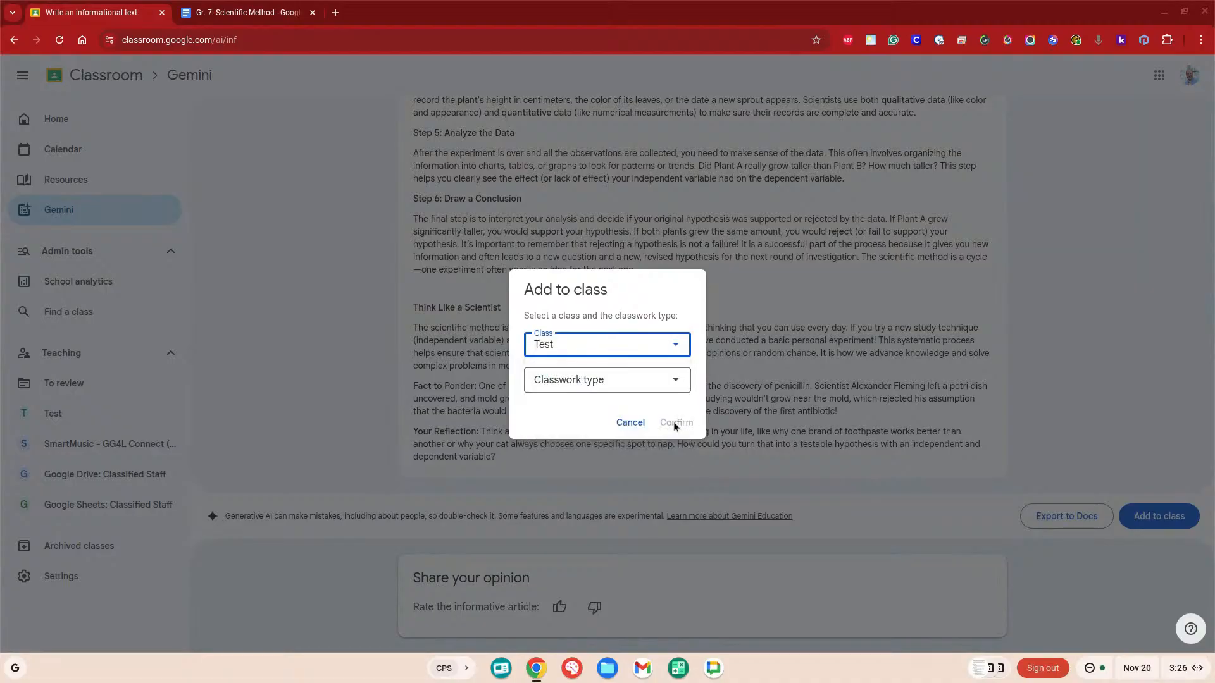
pyautogui.click(621, 383)
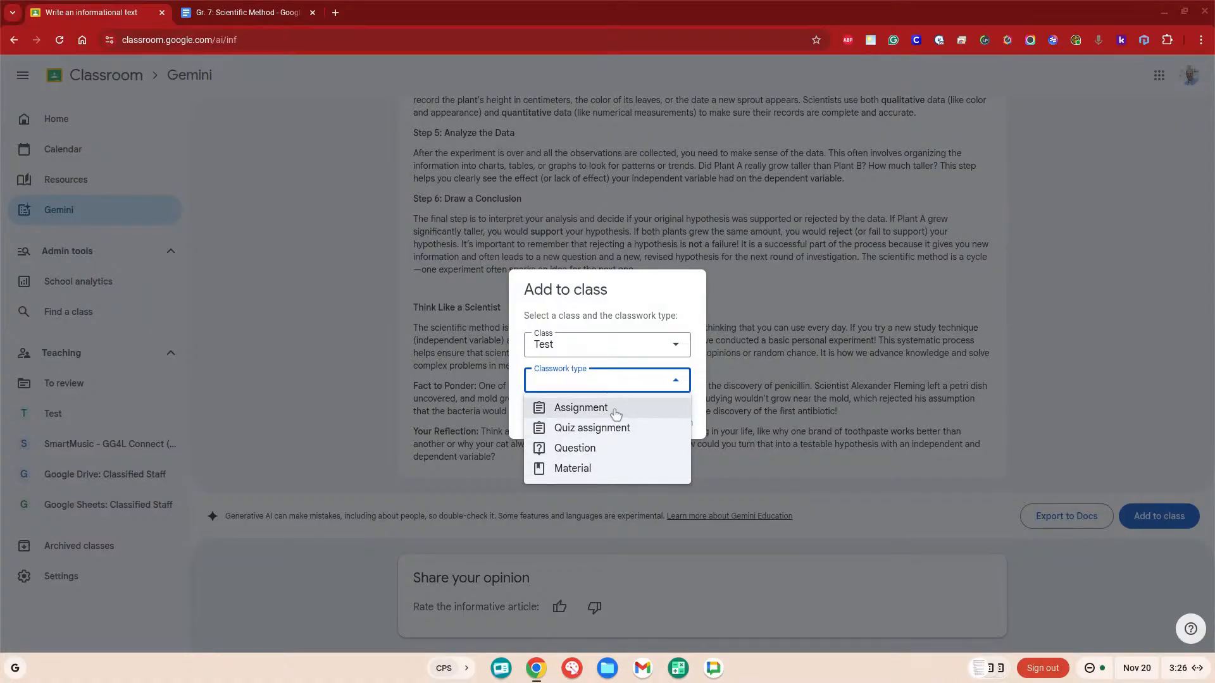
pyautogui.click(679, 309)
pyautogui.click(650, 417)
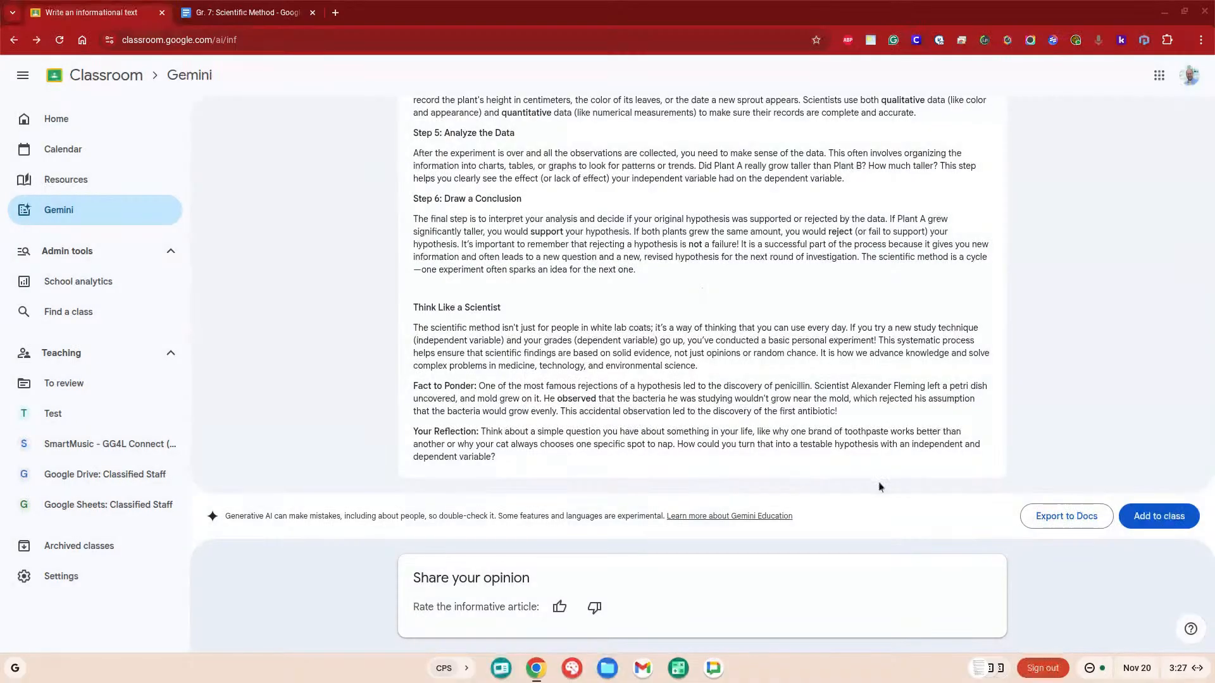
# Export the informational text to Google Docs and copy the document's full text.
pyautogui.scroll(10, 889, 347)
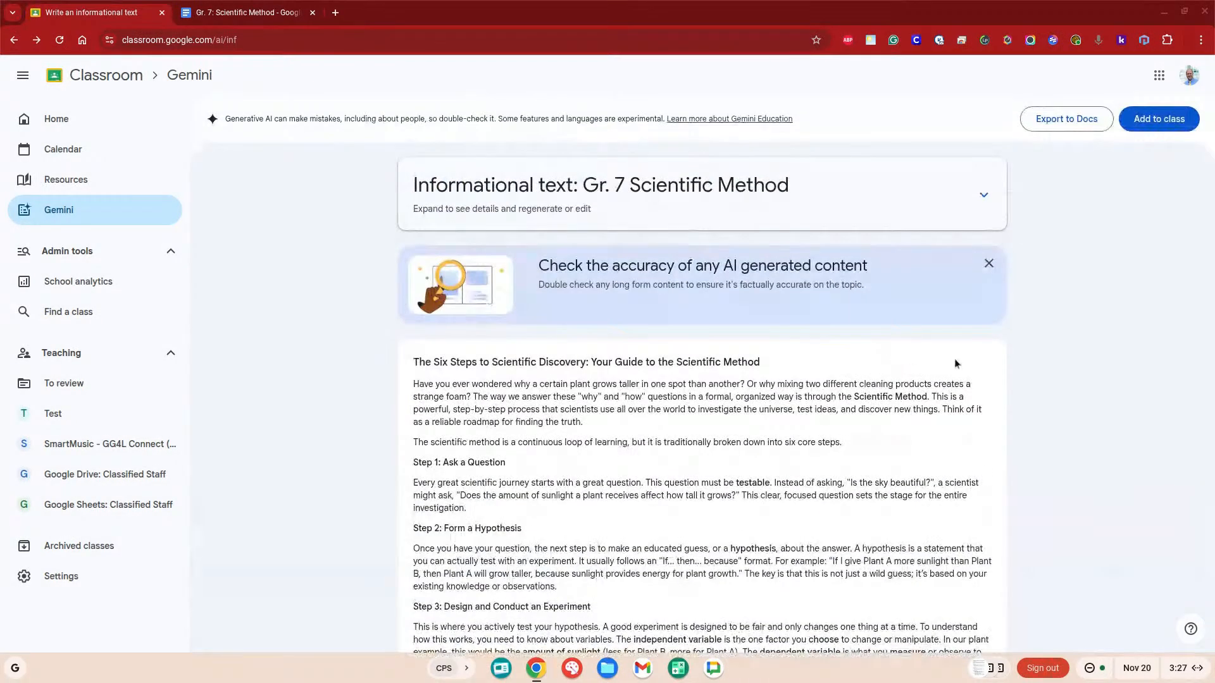
pyautogui.scroll(-8, 1023, 346)
pyautogui.scroll(8, 1024, 347)
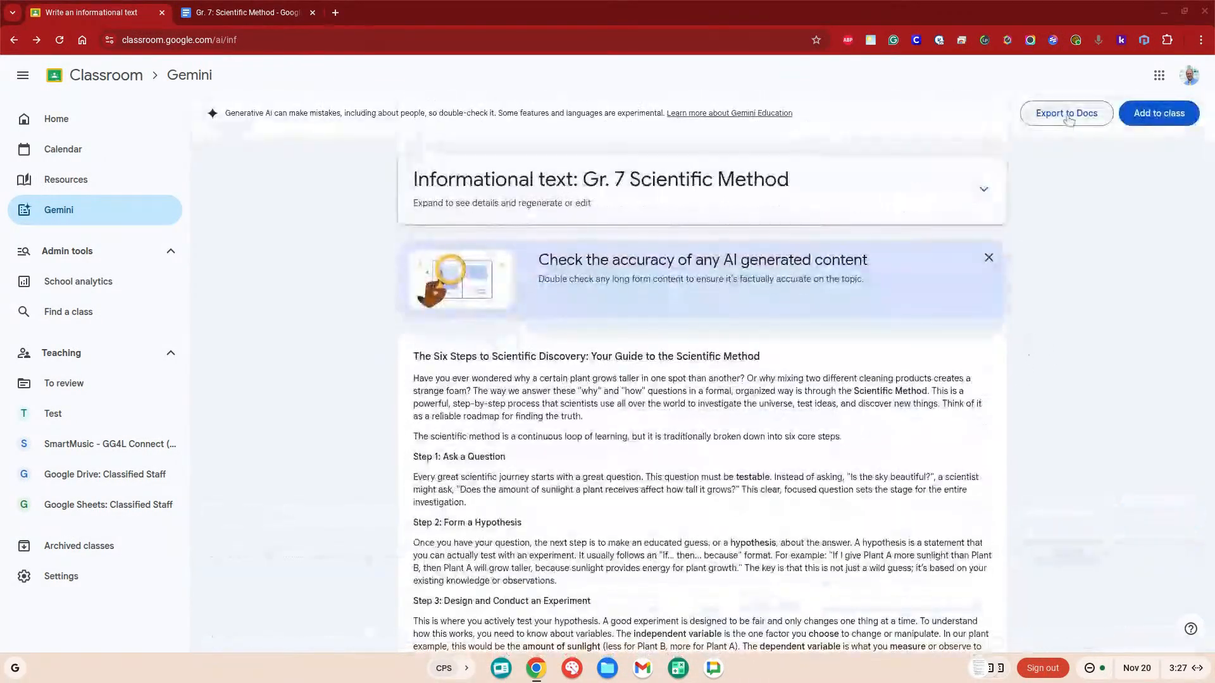
pyautogui.click(1066, 113)
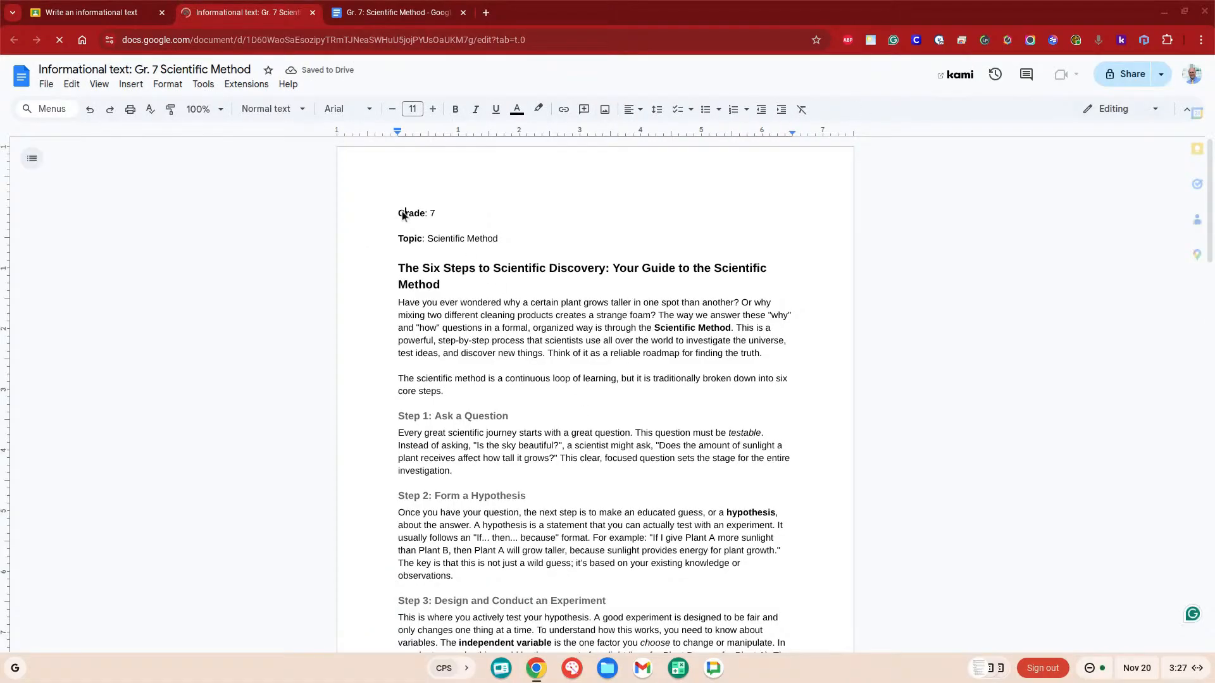
pyautogui.hotkey('ctrl', 'a')
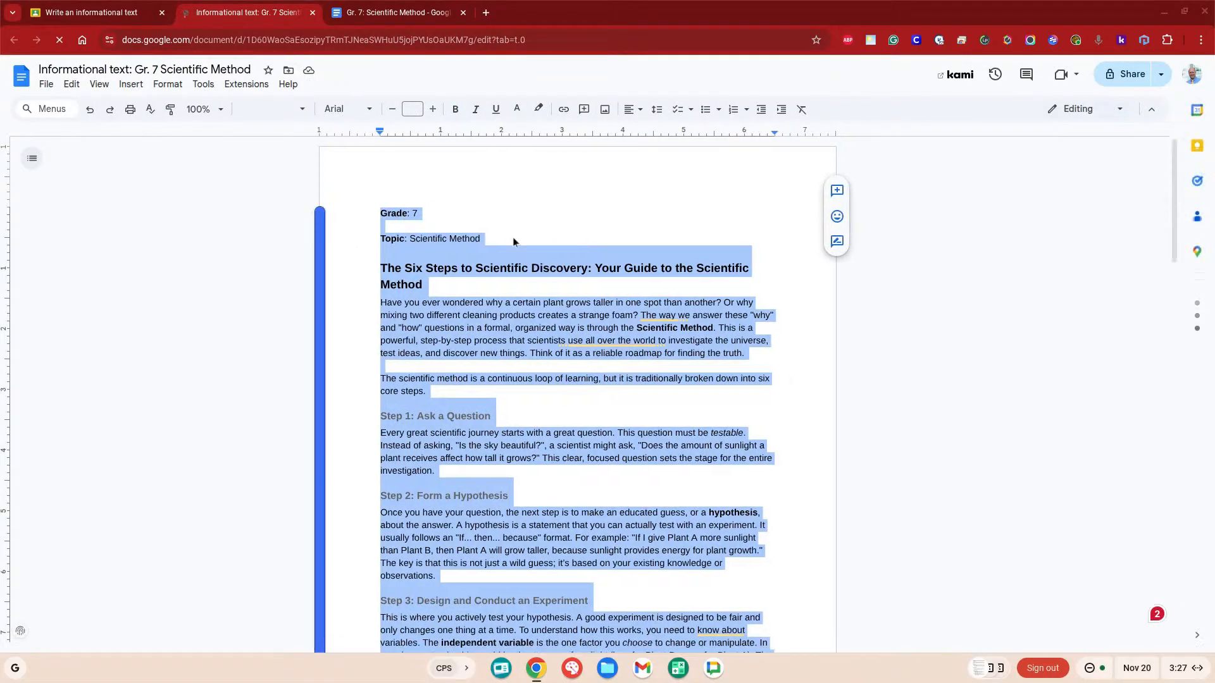
# Return to Google Classroom and start Gemini's Re-level text tool with target grade 5.
pyautogui.click(127, 11)
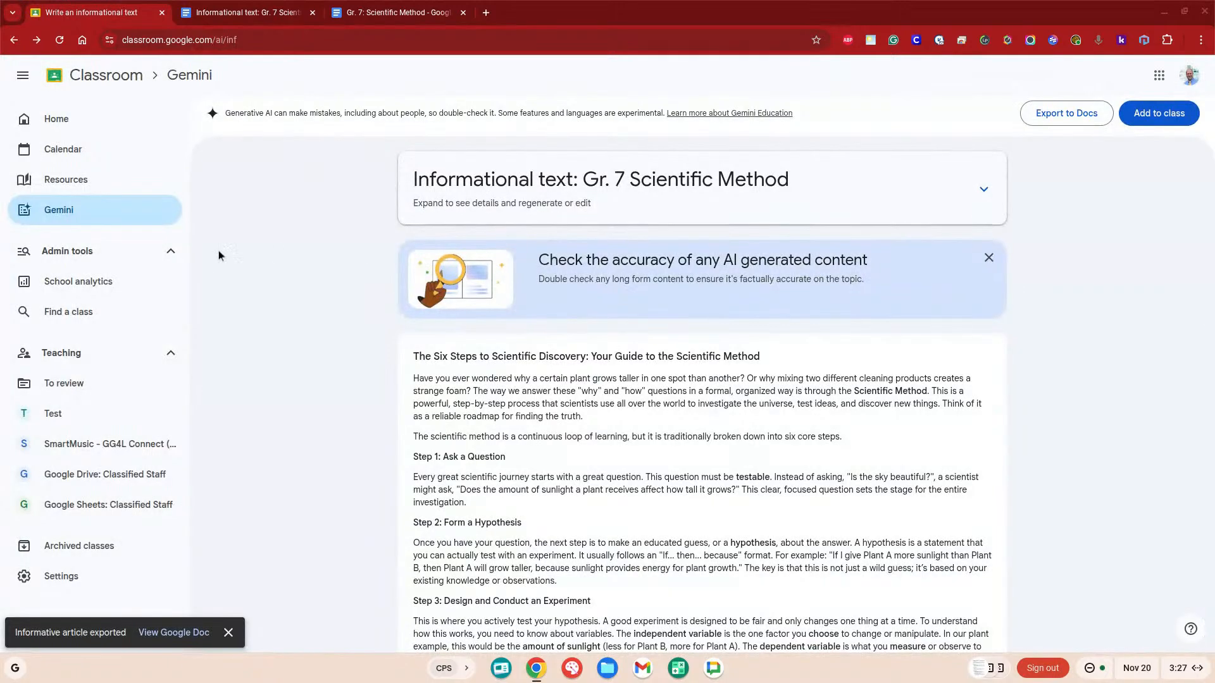
pyautogui.click(98, 209)
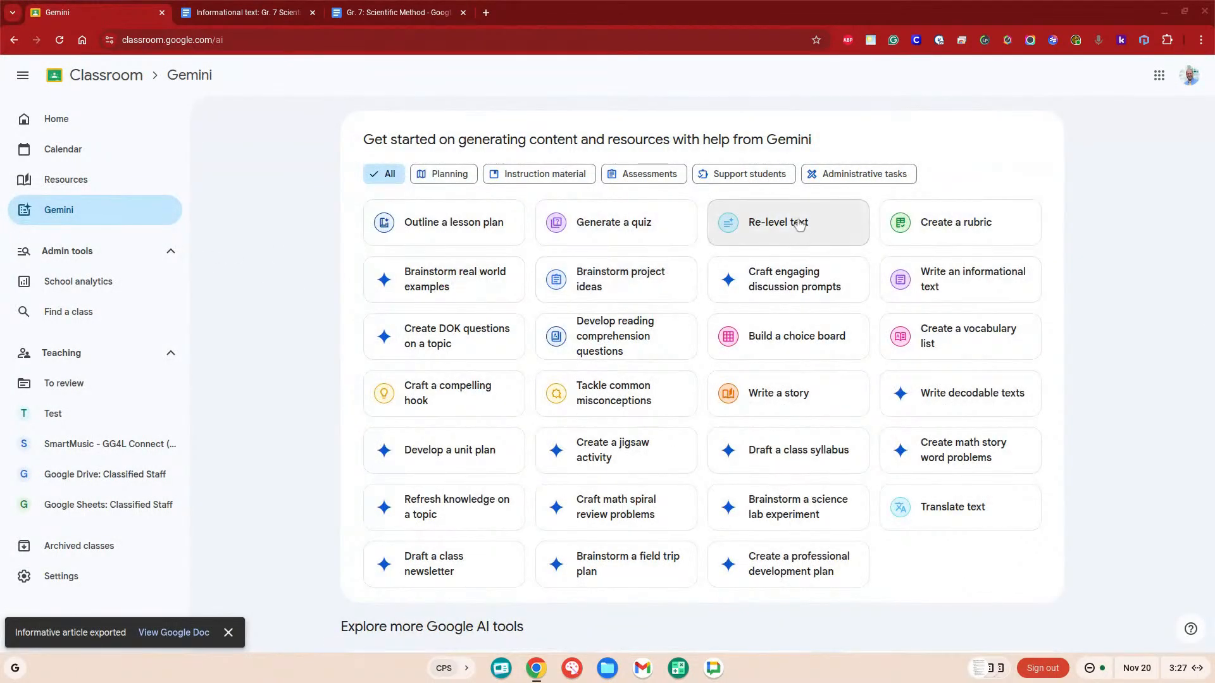
pyautogui.click(798, 223)
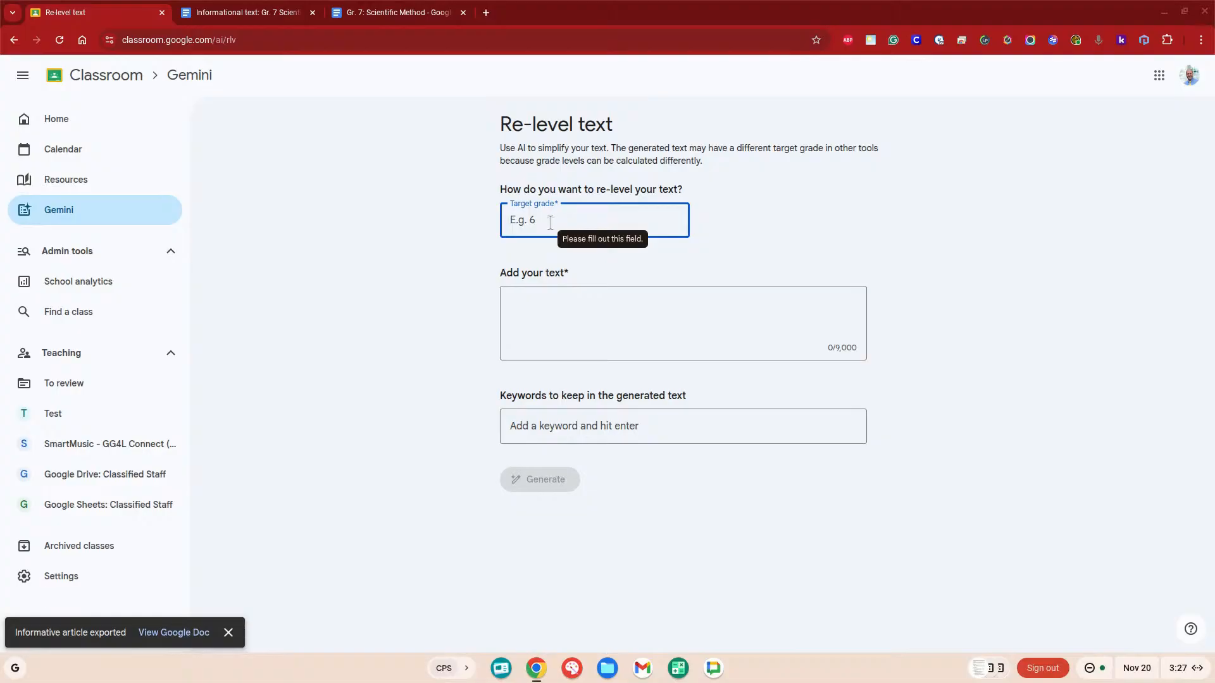
pyautogui.write('5')
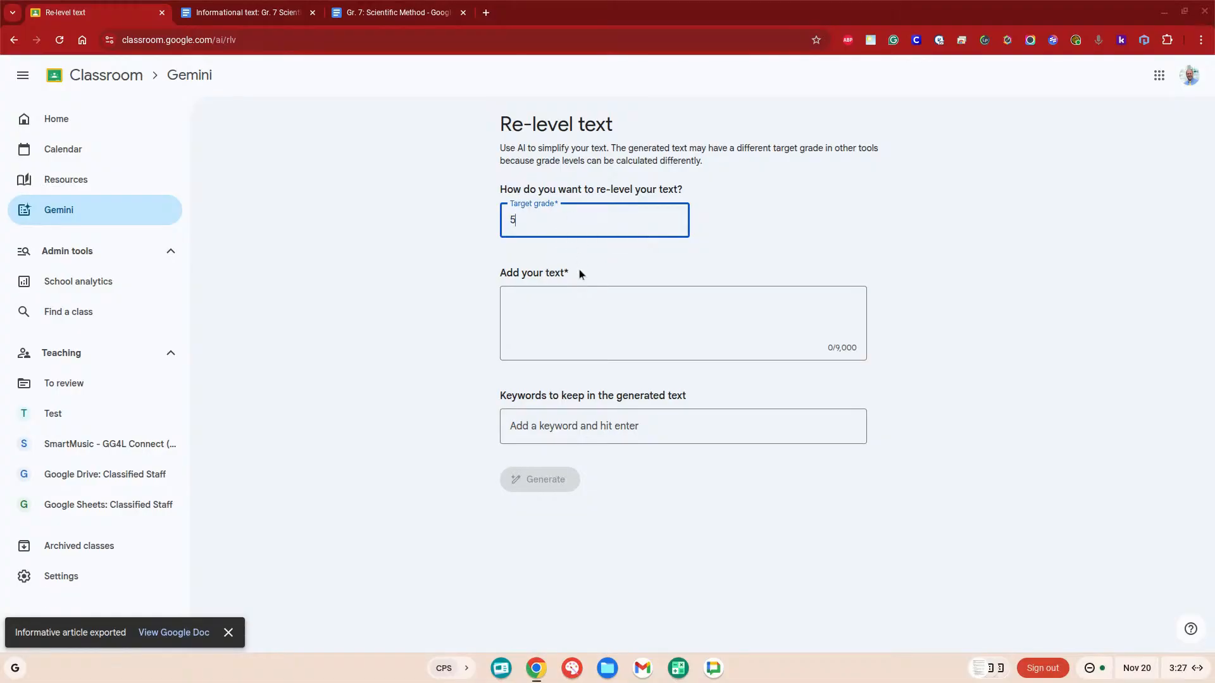
# Paste the copied informational text as the text to re-level and generate the simplified version.
pyautogui.click(579, 313)
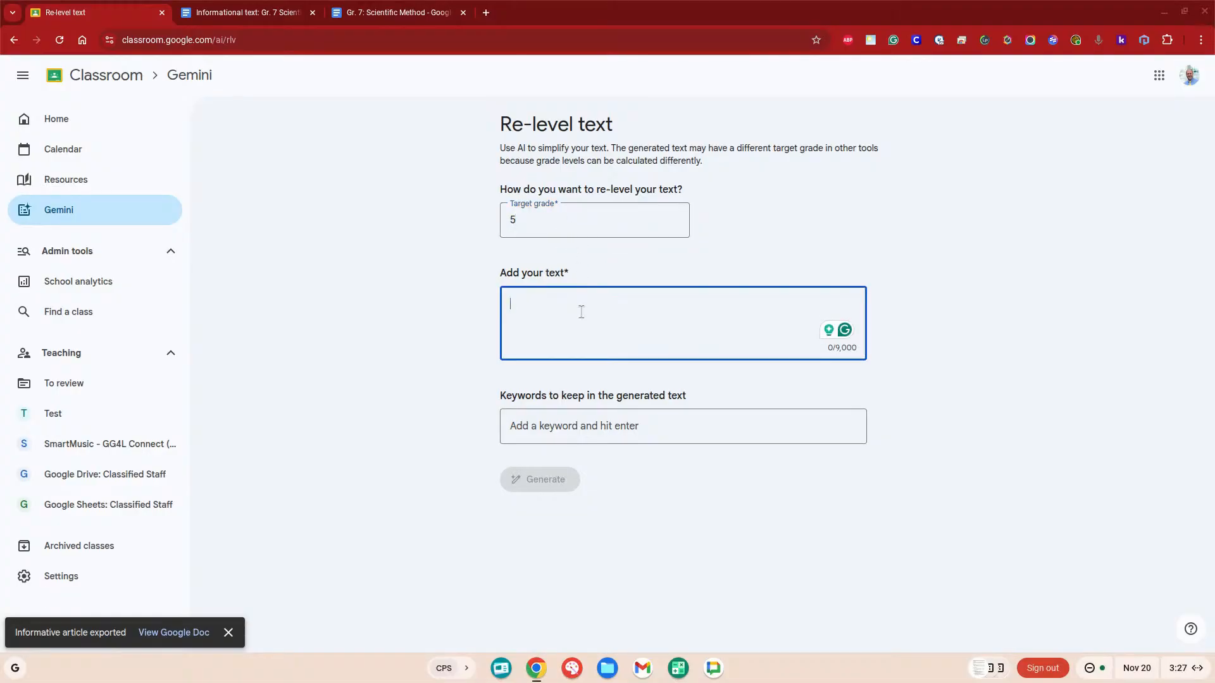
pyautogui.hotkey('ctrl', 'v')
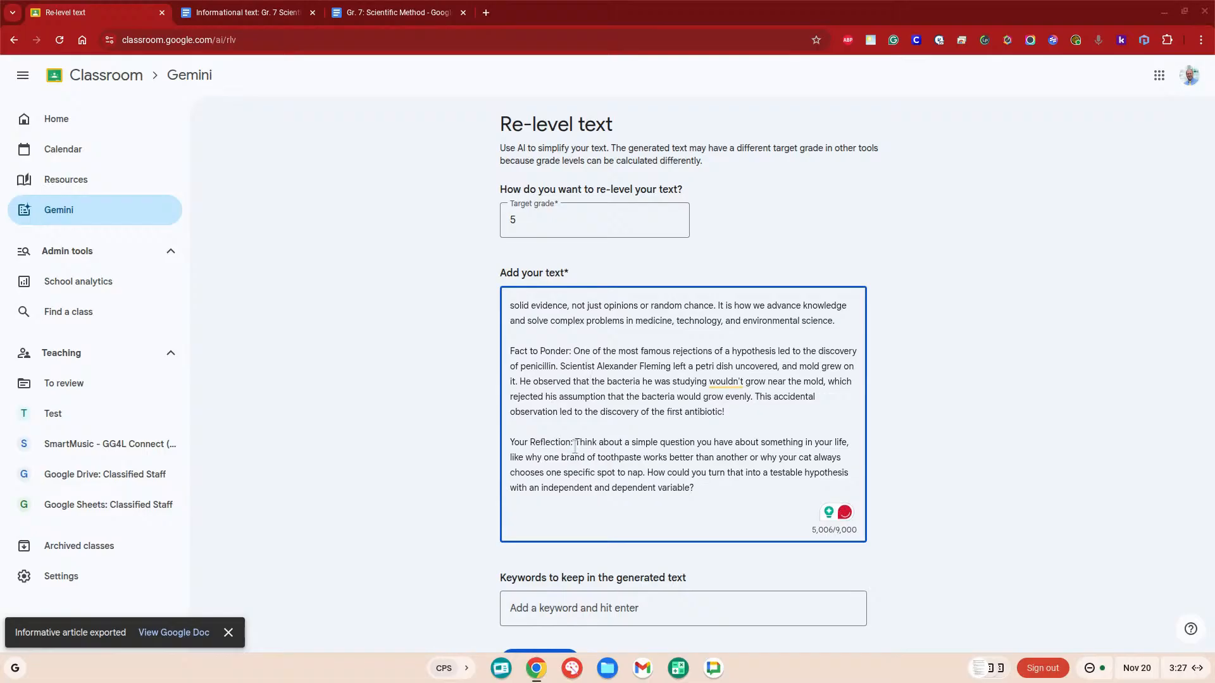
pyautogui.scroll(-1, 551, 499)
pyautogui.click(539, 622)
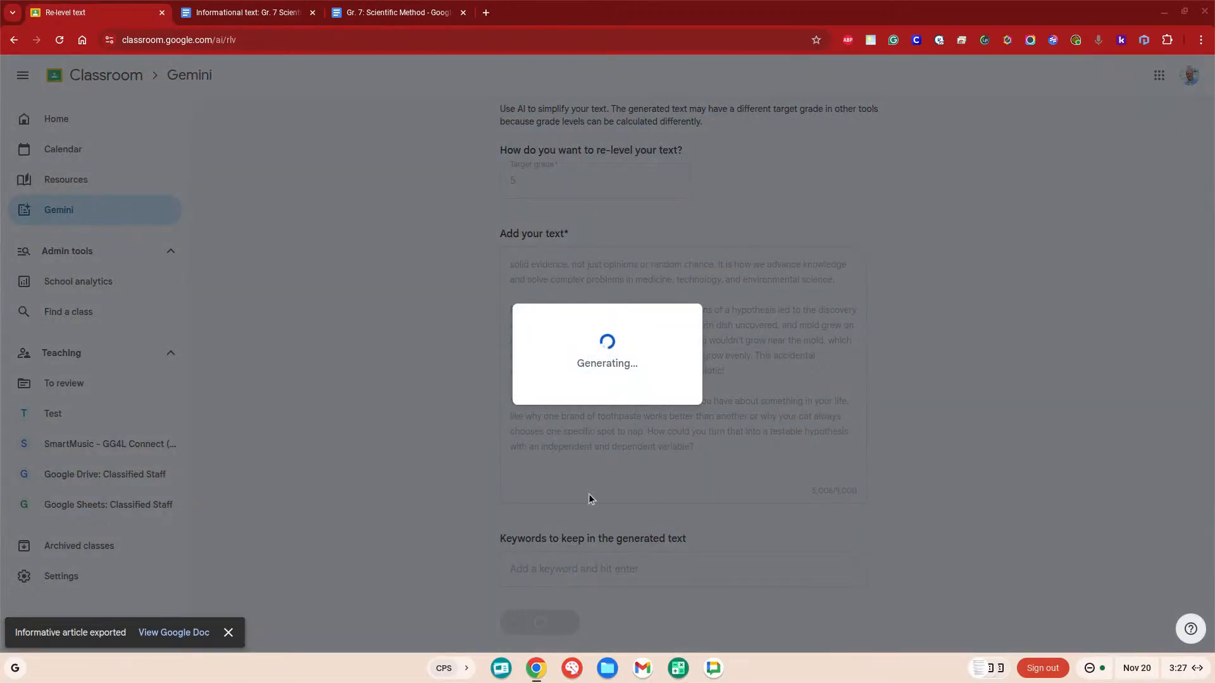
pyautogui.click(229, 632)
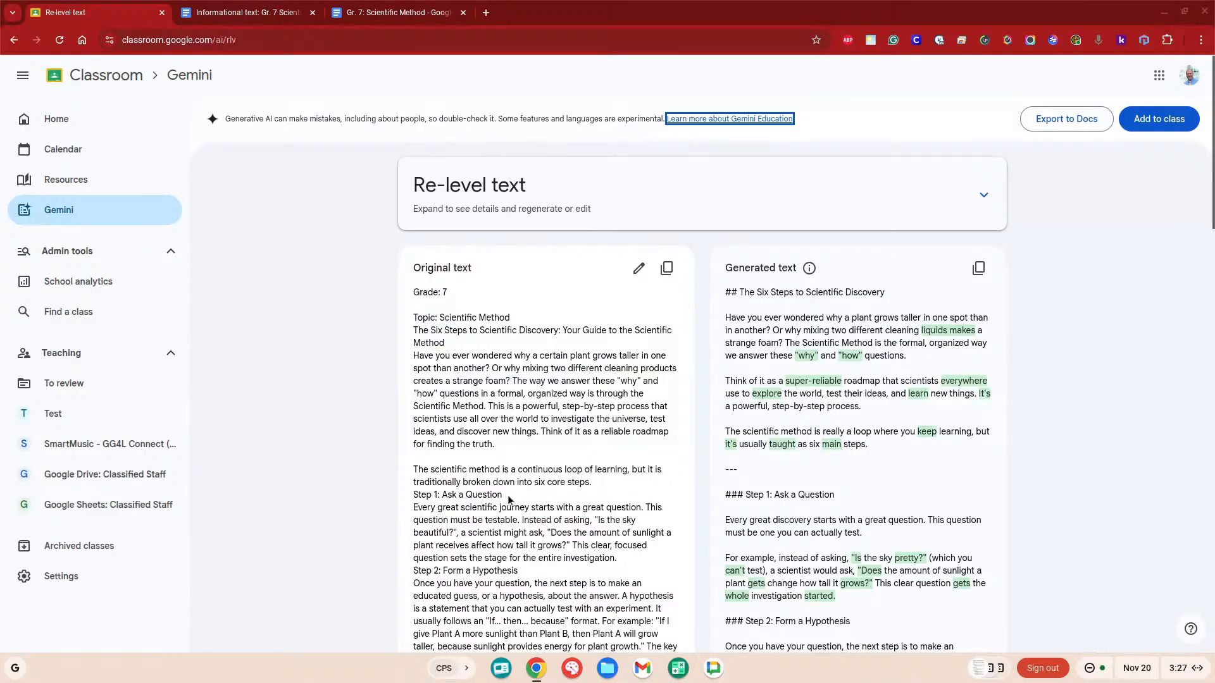
# Compare the re-leveled grade 5 text with the original from beginning to end, examining the highlighted wording adjusted for the target grade.
pyautogui.scroll(-2, 508, 500)
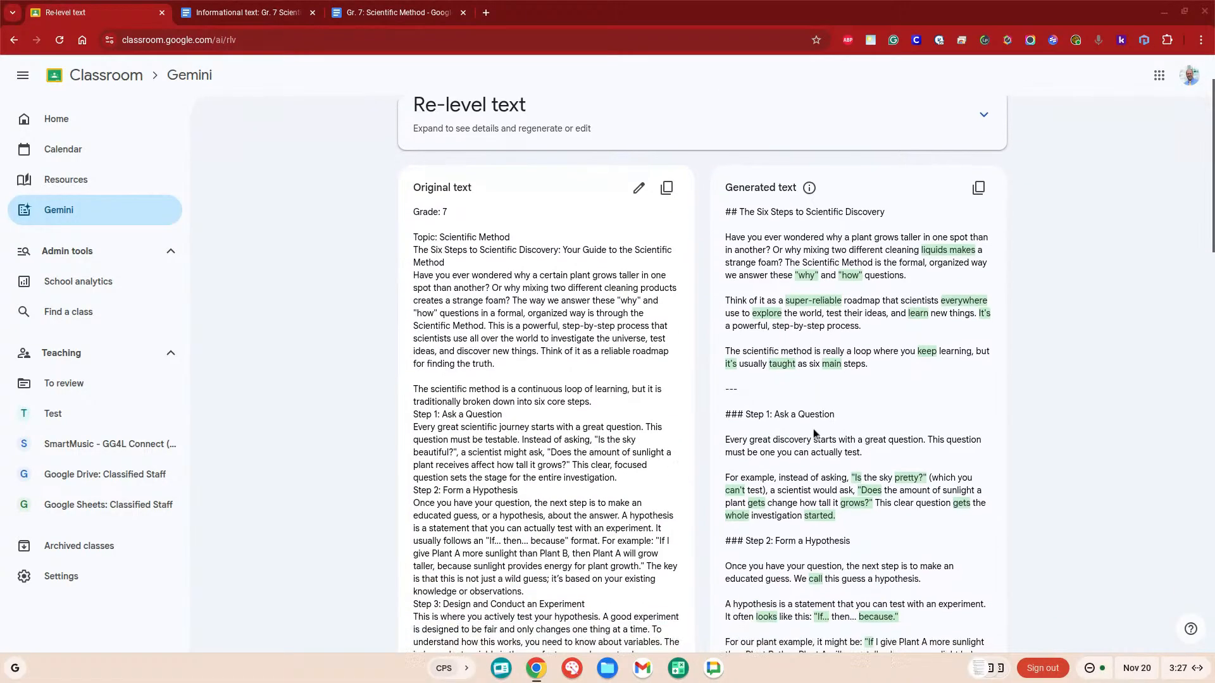
pyautogui.scroll(-6, 815, 434)
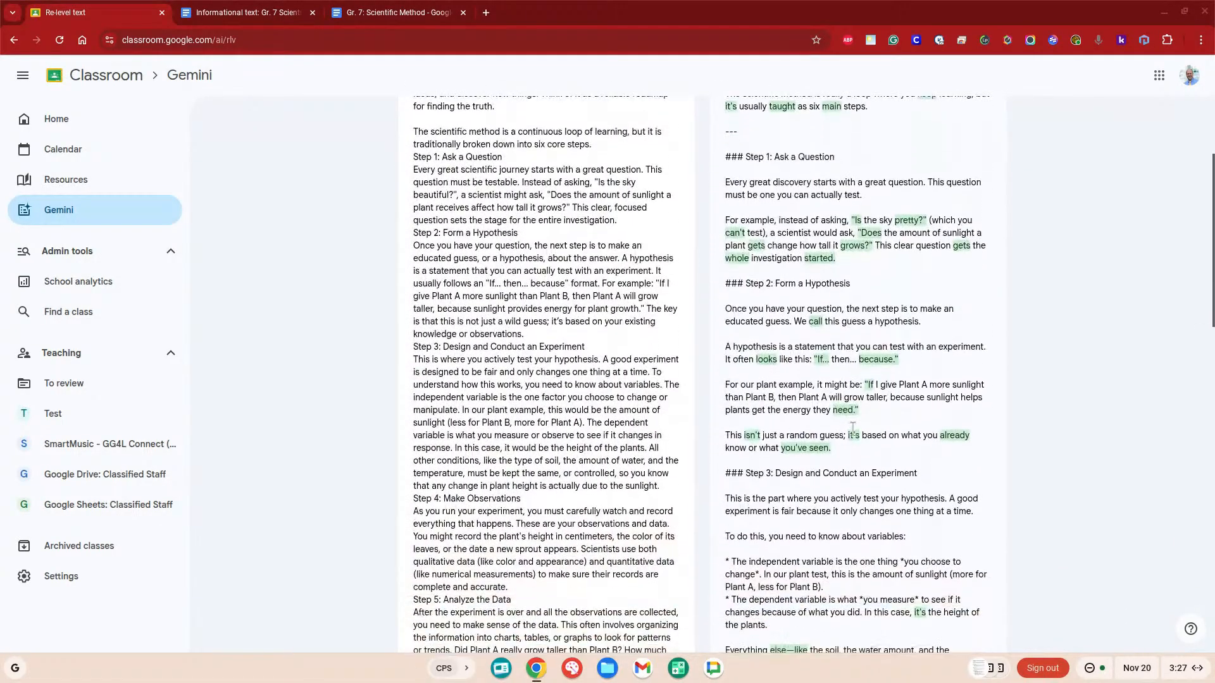
pyautogui.scroll(-8, 854, 430)
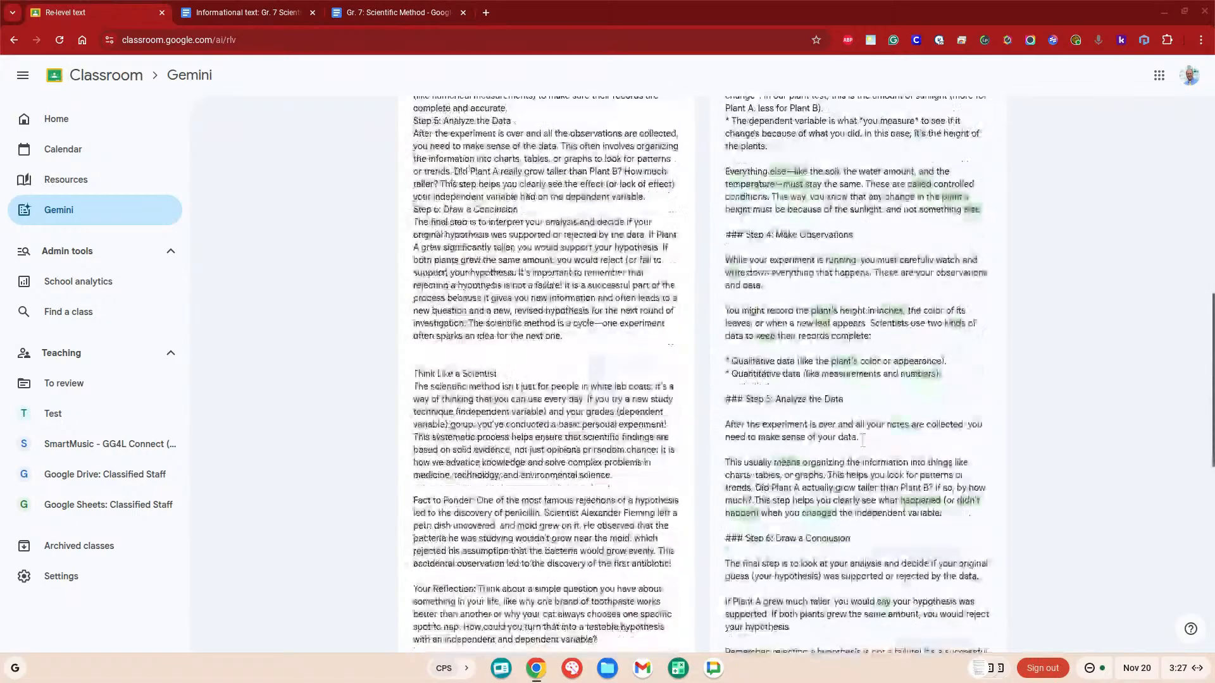
pyautogui.scroll(15, 863, 439)
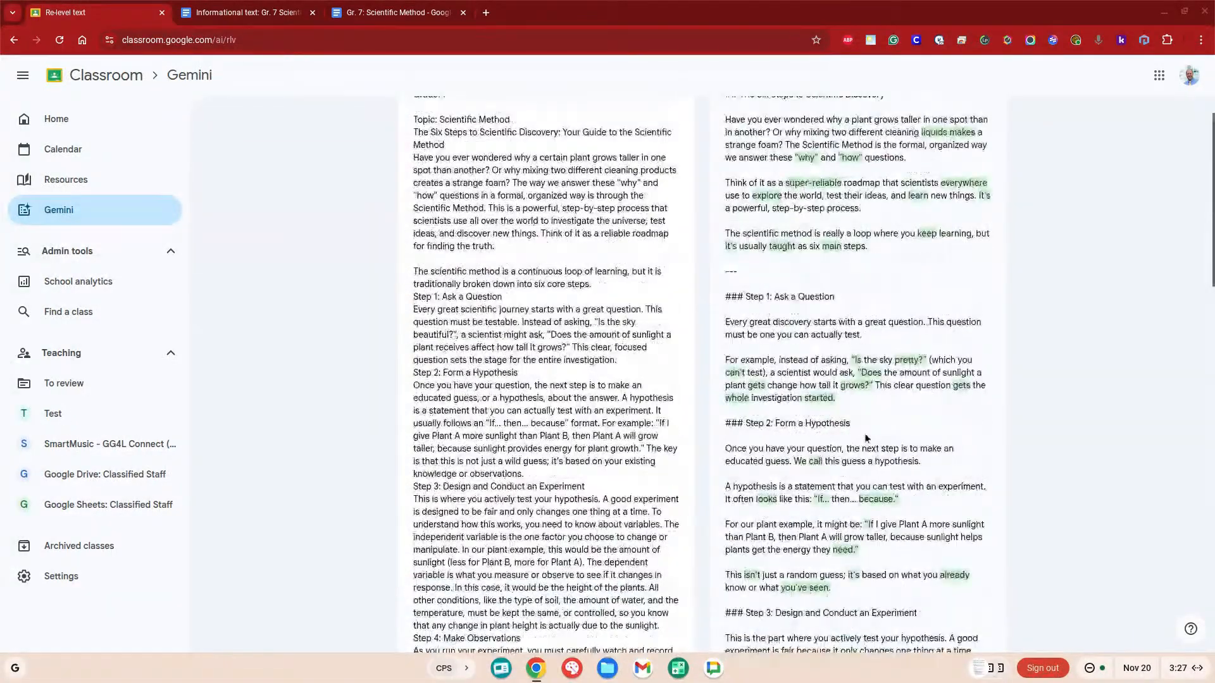
pyautogui.scroll(3, 866, 438)
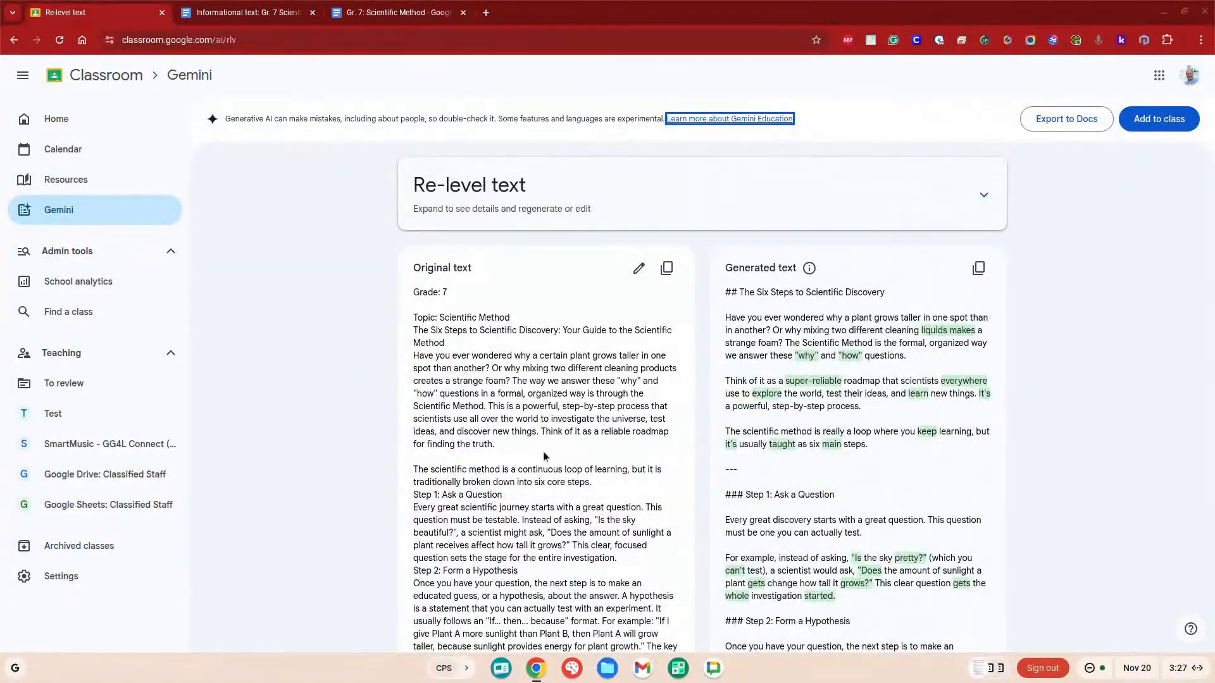
pyautogui.scroll(-20, 574, 435)
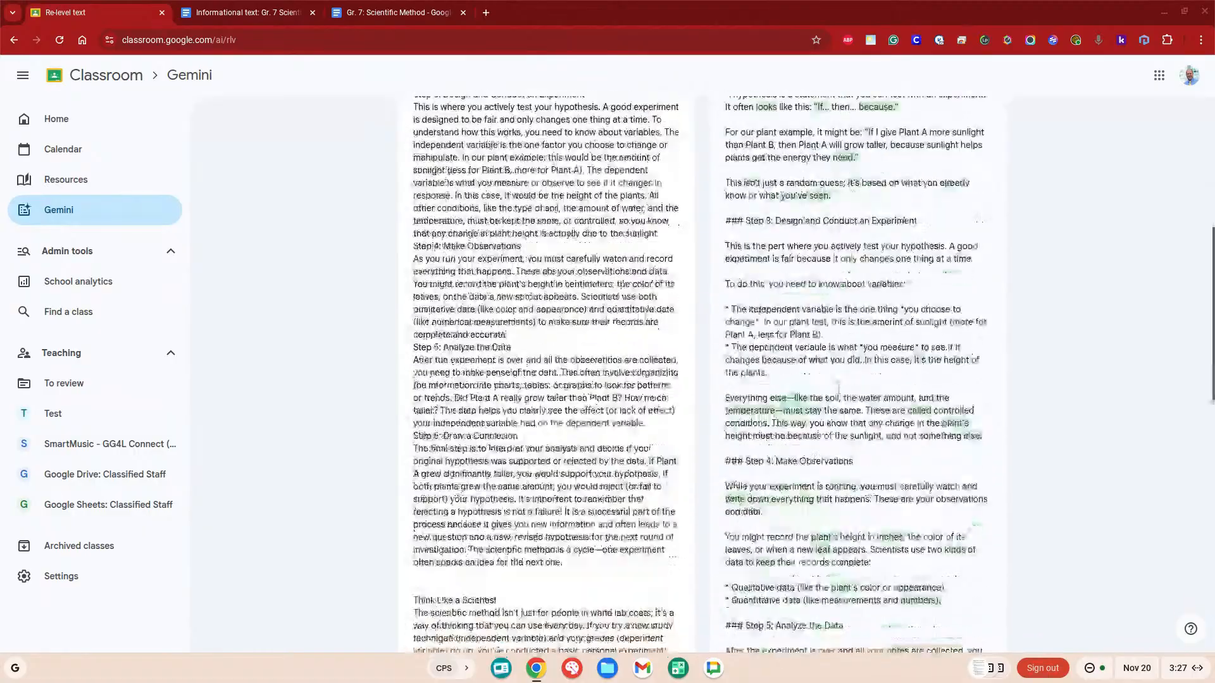
pyautogui.scroll(-3, 862, 380)
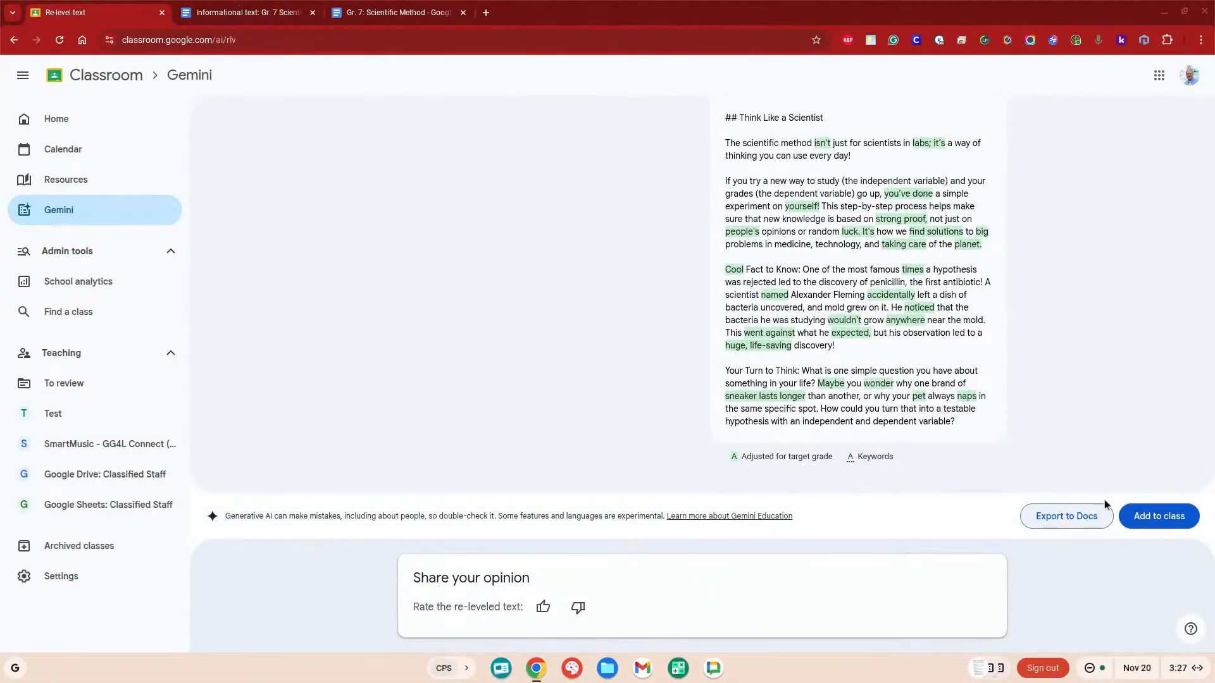
pyautogui.scroll(8, 956, 441)
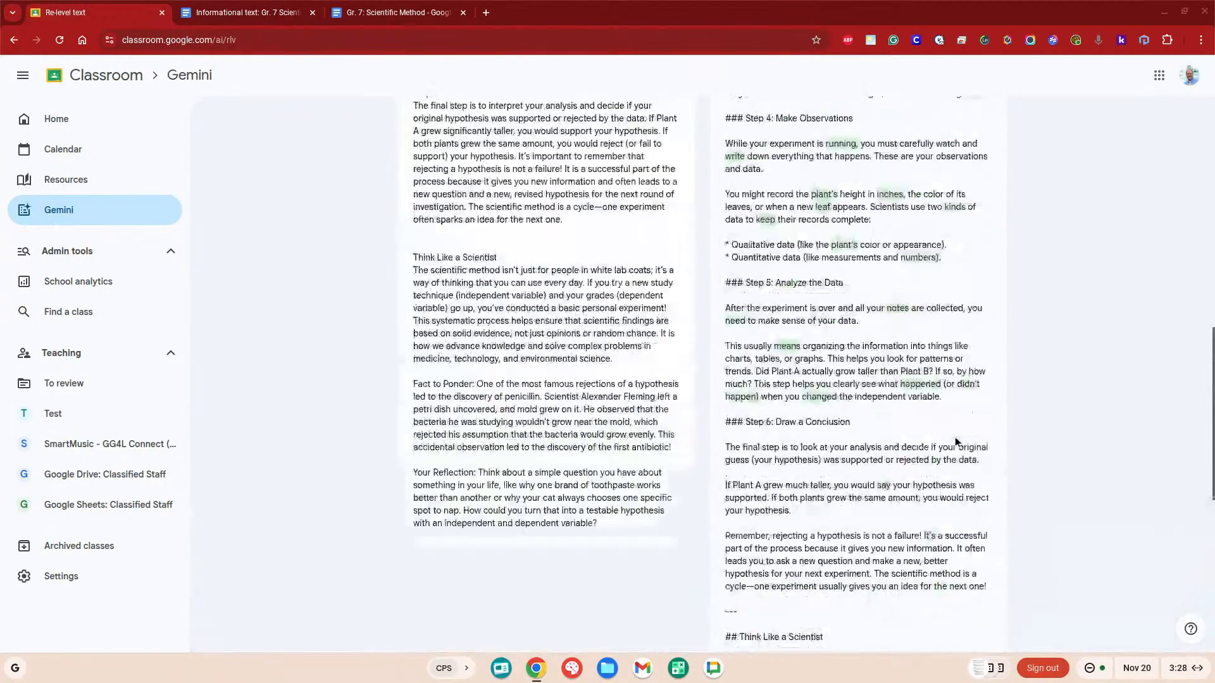
pyautogui.scroll(20, 956, 441)
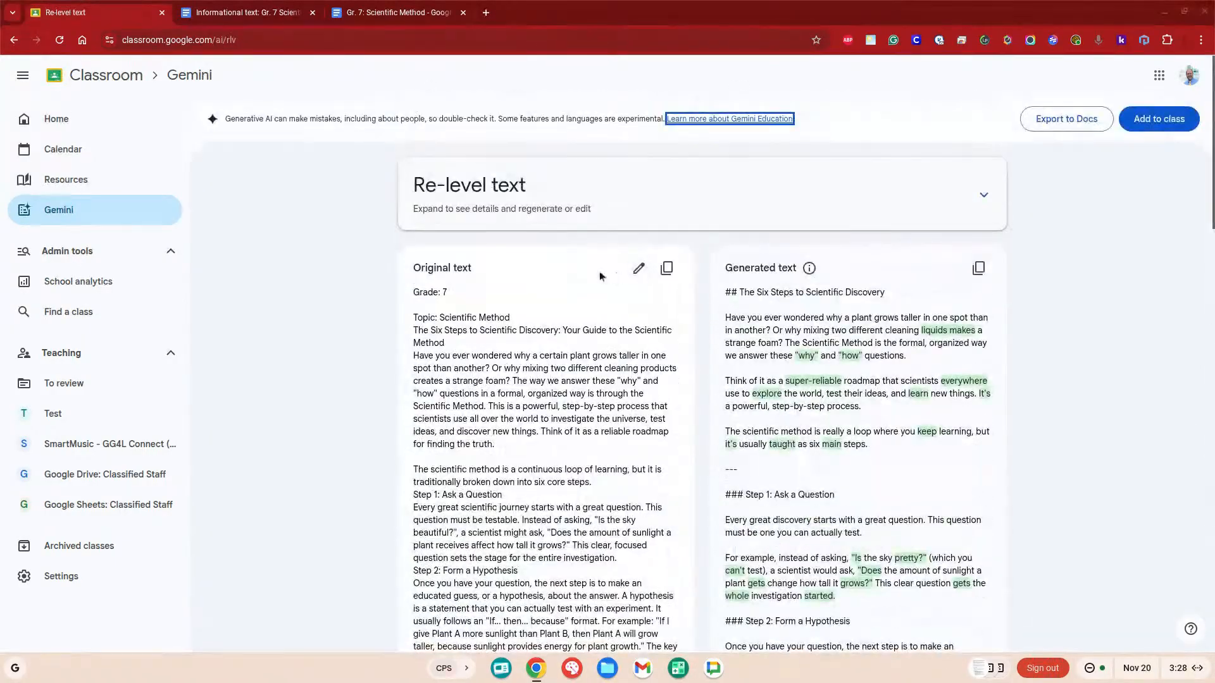
# Discard the re-leveled text and start a grade 7 quiz on Scientific Method, generating its suggested learning objectives.
pyautogui.click(89, 211)
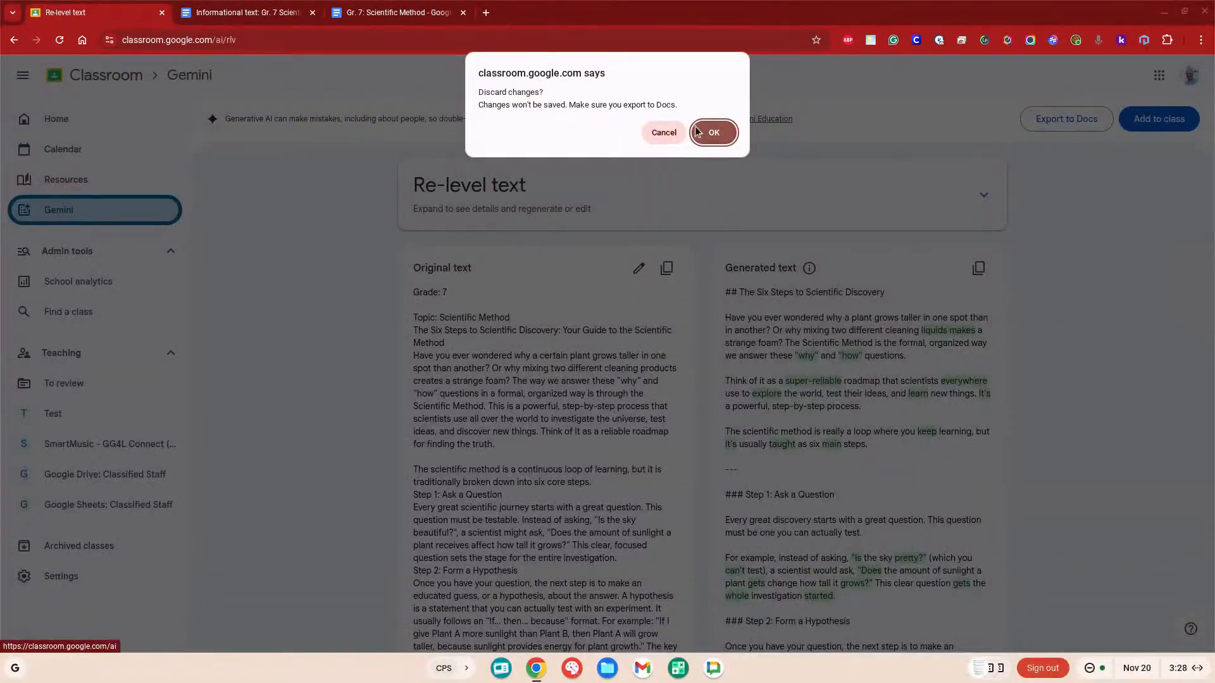
pyautogui.click(708, 132)
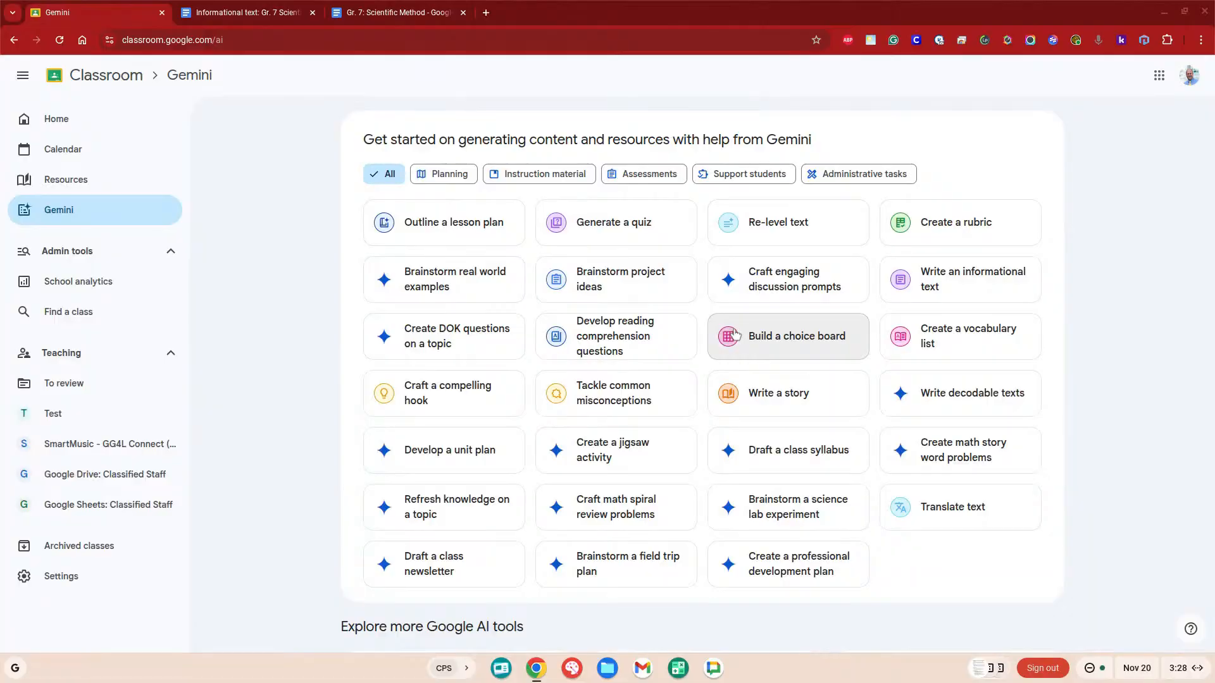
pyautogui.click(596, 222)
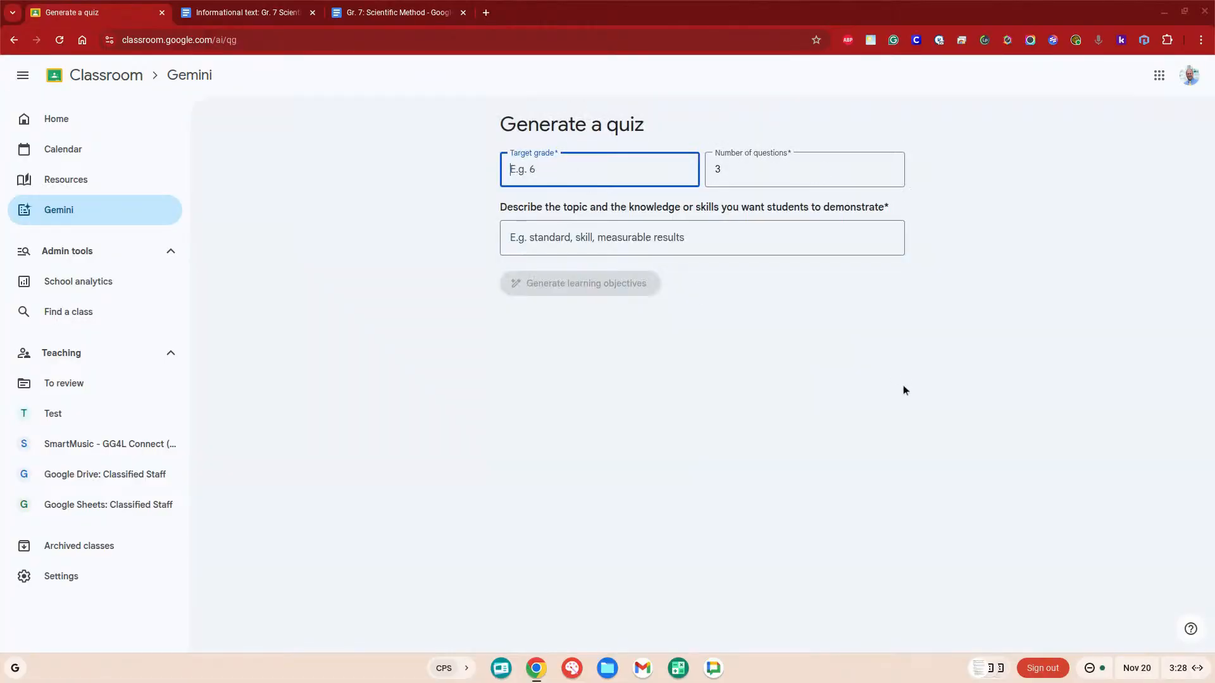
pyautogui.write('7')
pyautogui.click(620, 238)
pyautogui.write('Scient')
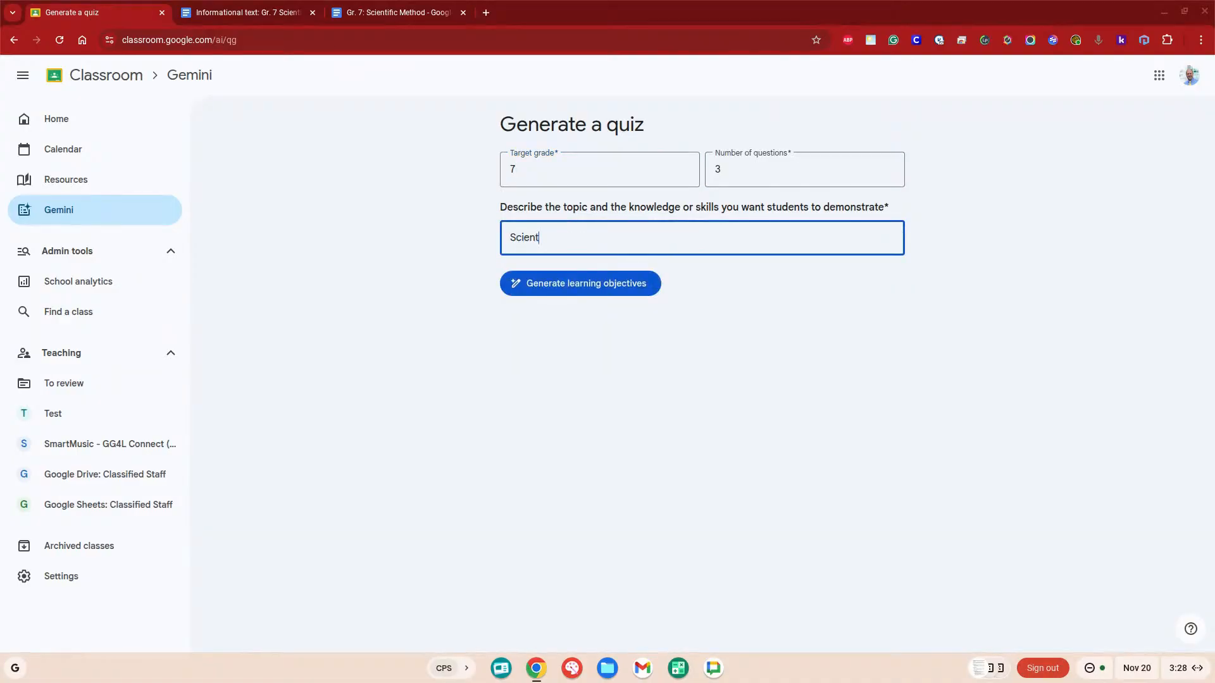
pyautogui.write('ific Method')
pyautogui.click(585, 293)
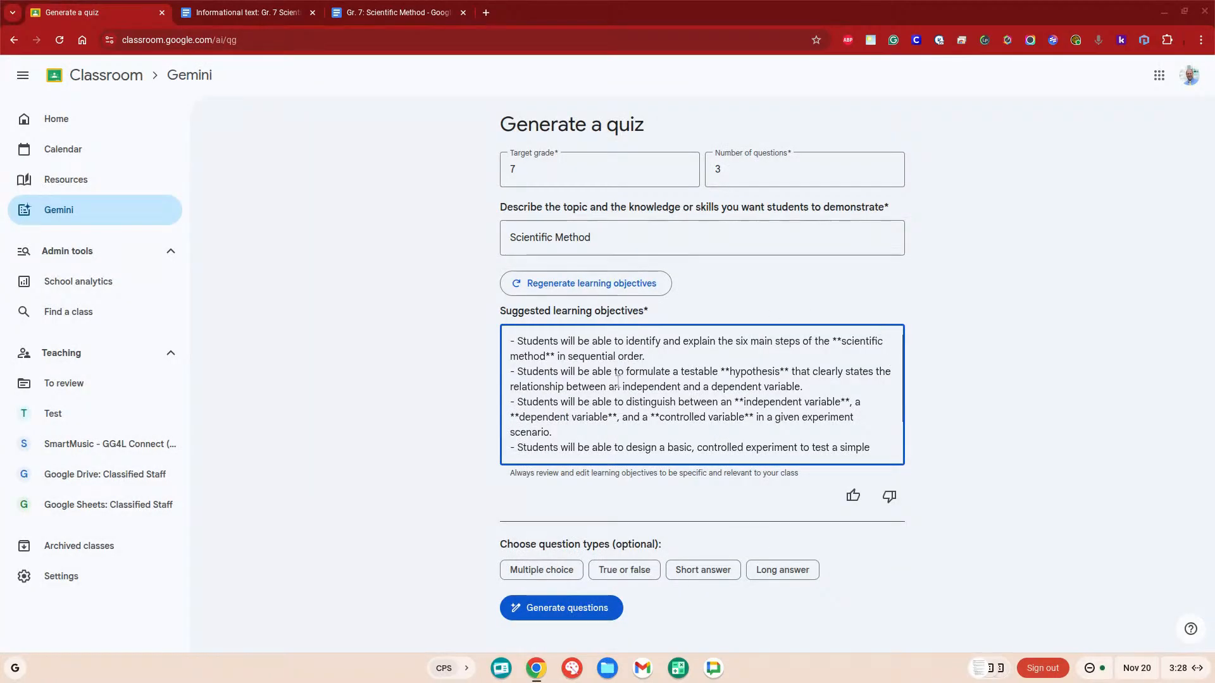
# Generate a quiz with 1 question of the long answer type and copy the resulting quiz to the clipboard.
pyautogui.scroll(-3, 607, 443)
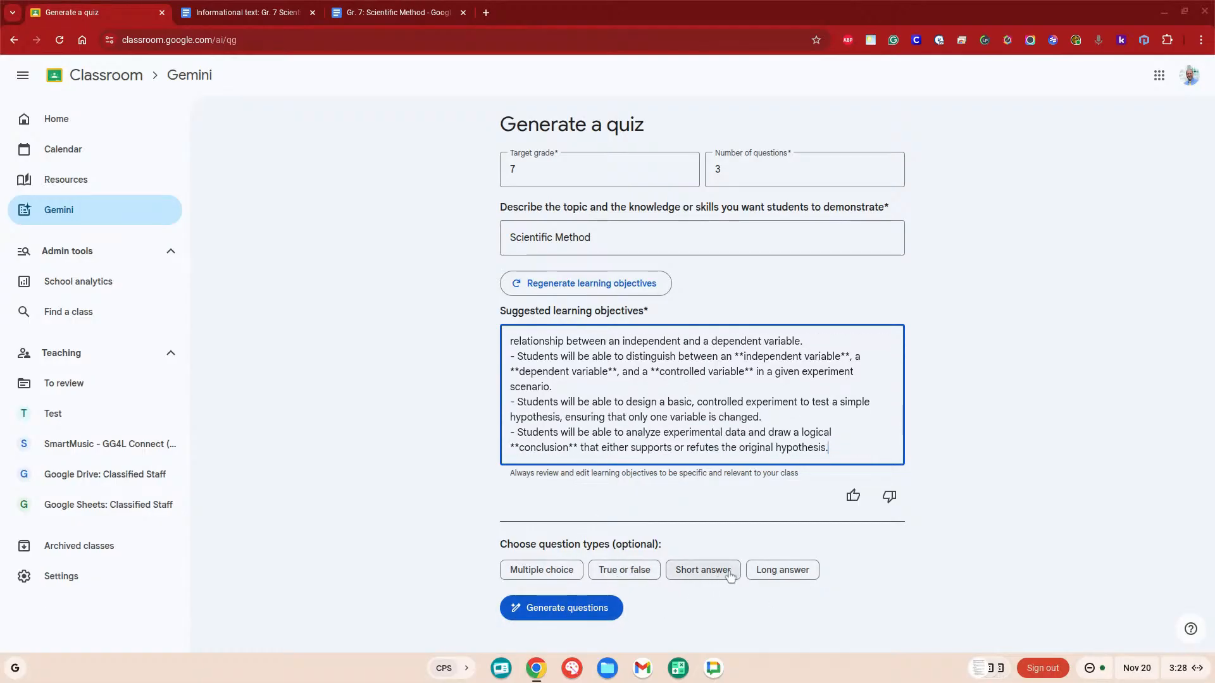
pyautogui.click(779, 574)
pyautogui.doubleClick(711, 168)
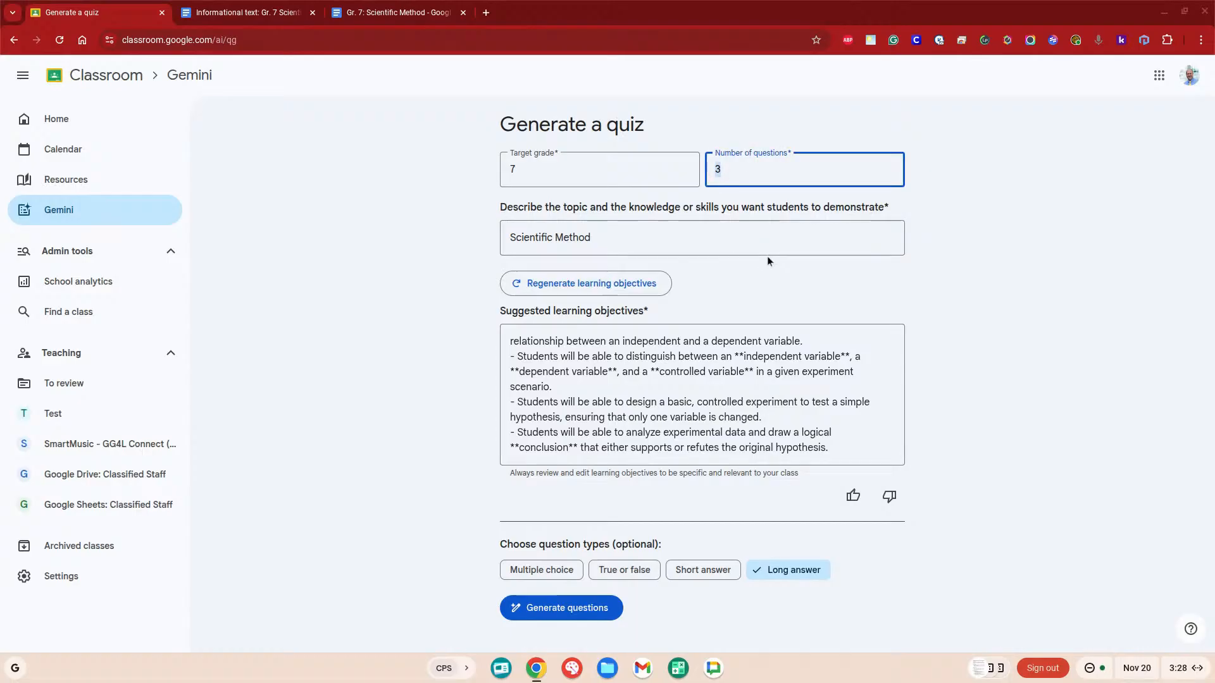
pyautogui.write('1')
pyautogui.click(559, 608)
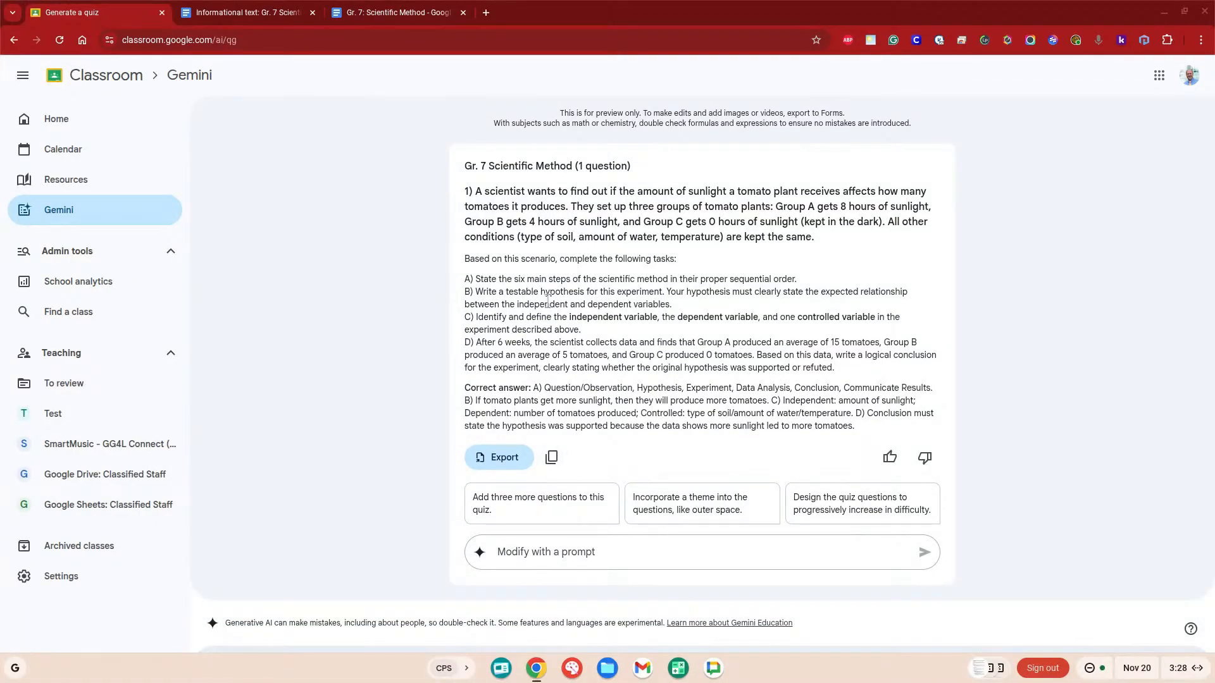
pyautogui.click(551, 457)
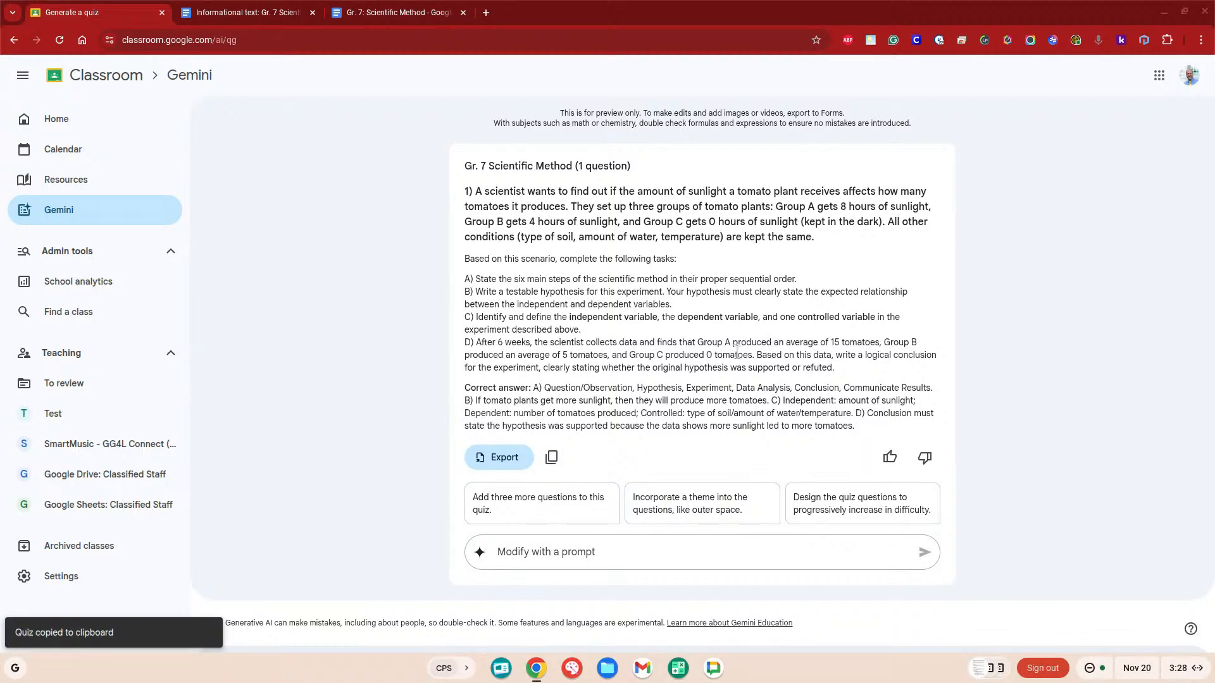
# Leave the quiz generator, discarding its changes, and start Gemini's Create a rubric tool with target grade 7.
pyautogui.scroll(1, 736, 351)
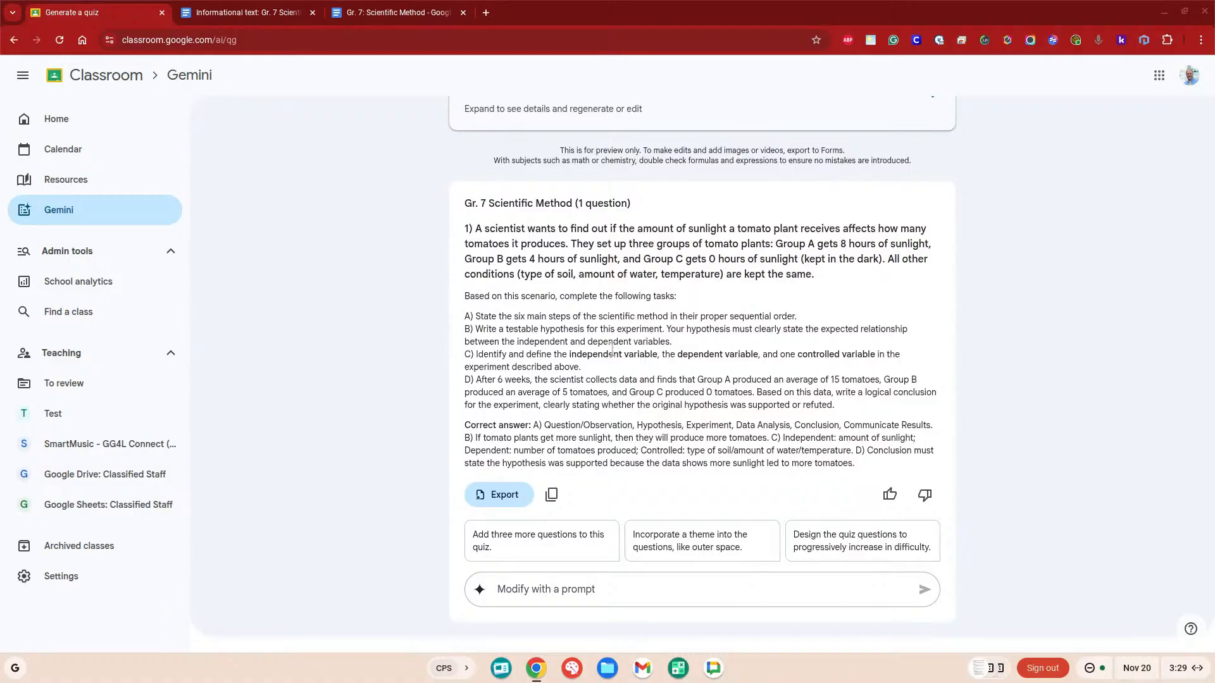
pyautogui.click(64, 213)
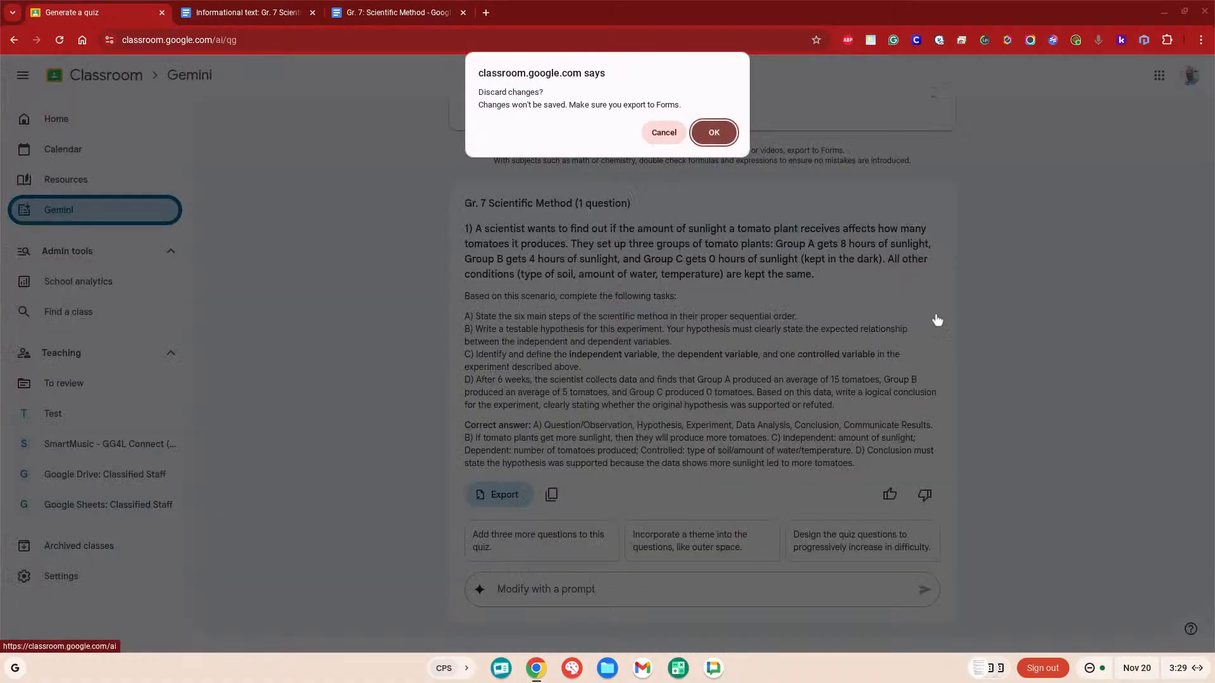
pyautogui.click(714, 132)
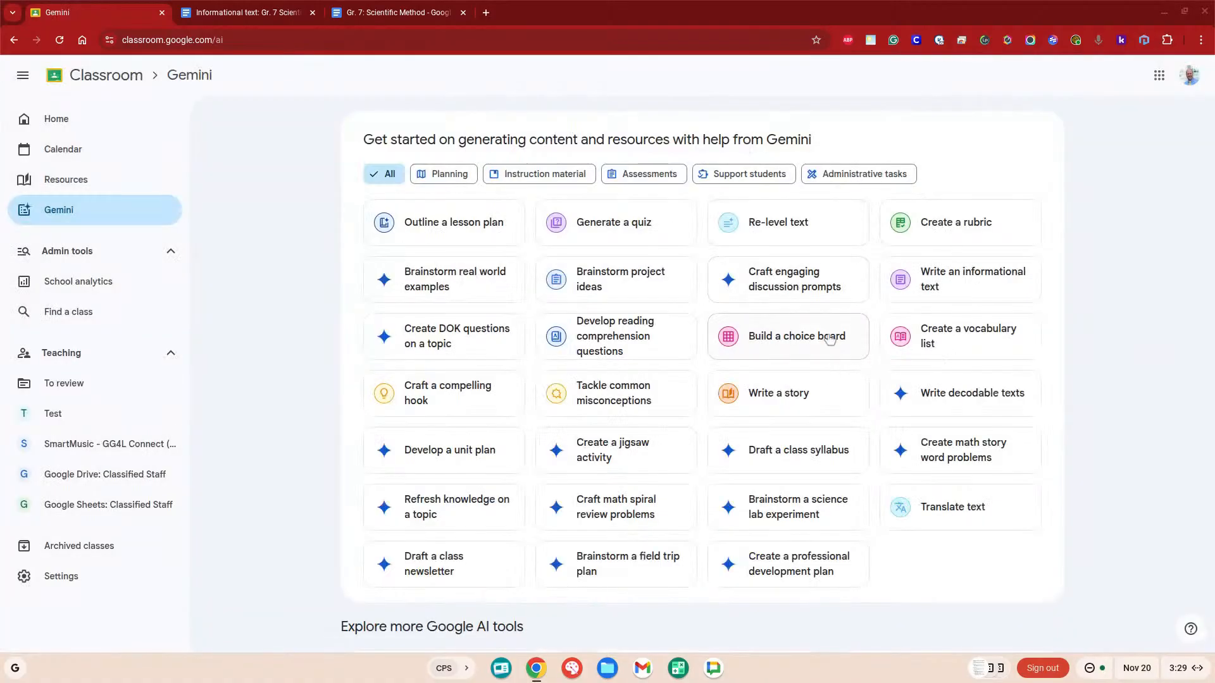
pyautogui.click(925, 226)
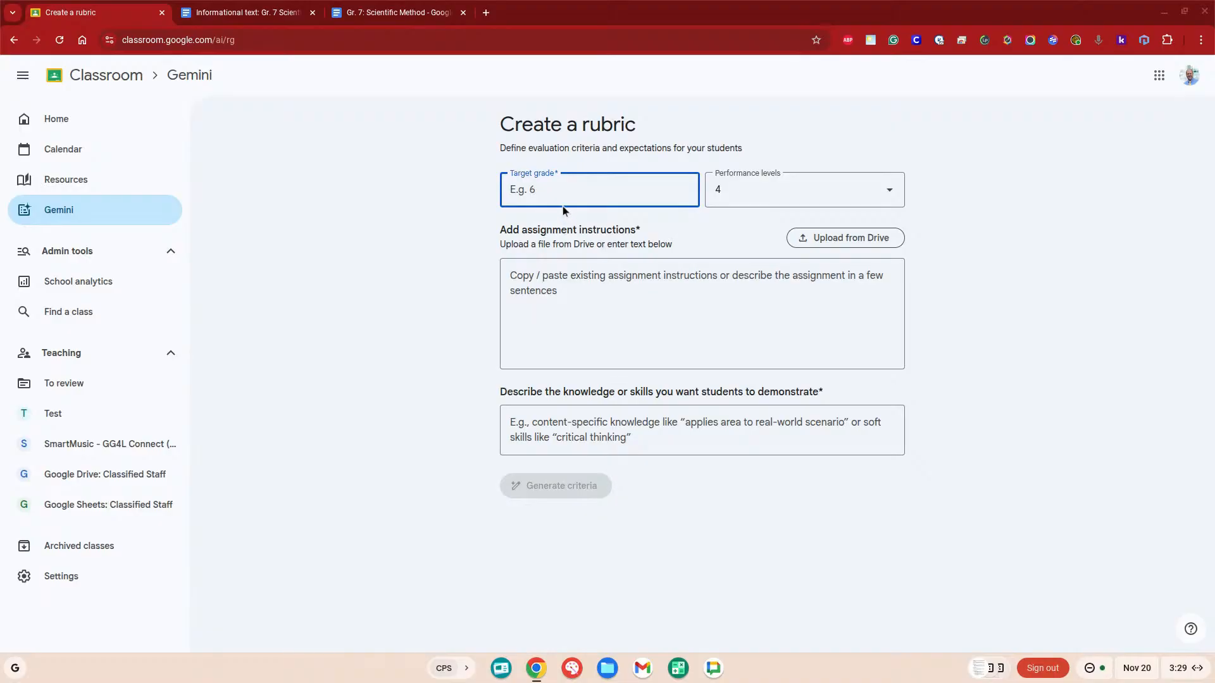
pyautogui.write('7')
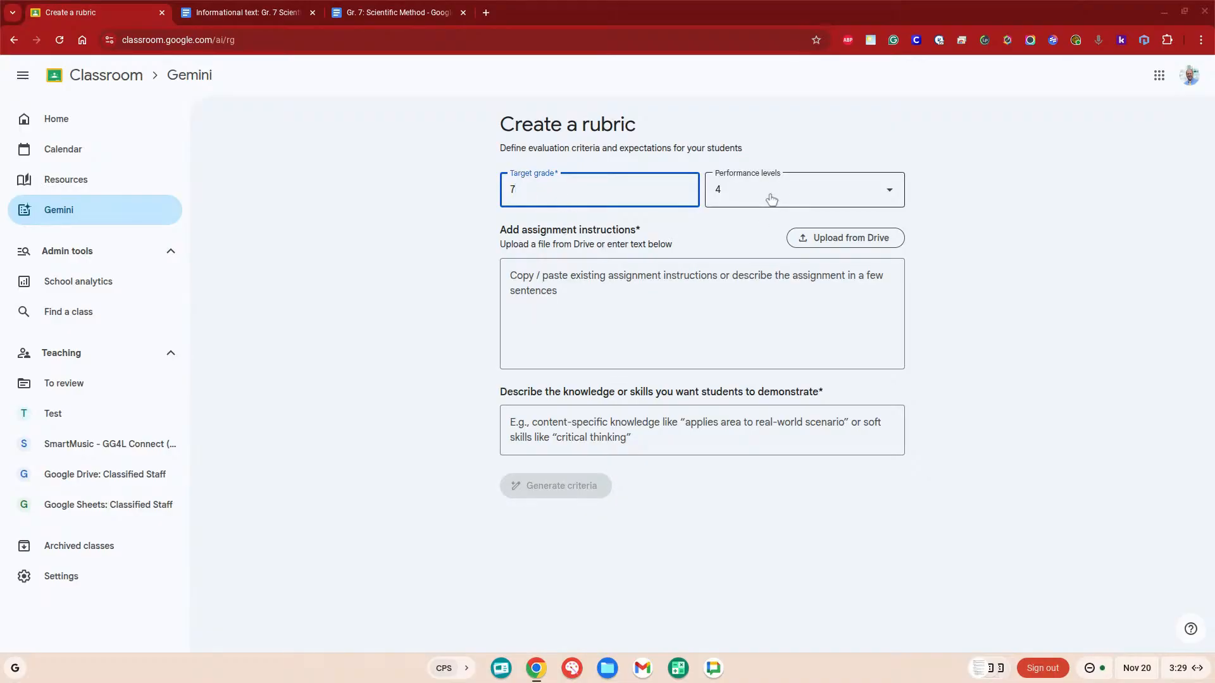
# Paste the copied quiz as the rubric's assignment instructions and check the pasted text.
pyautogui.click(634, 276)
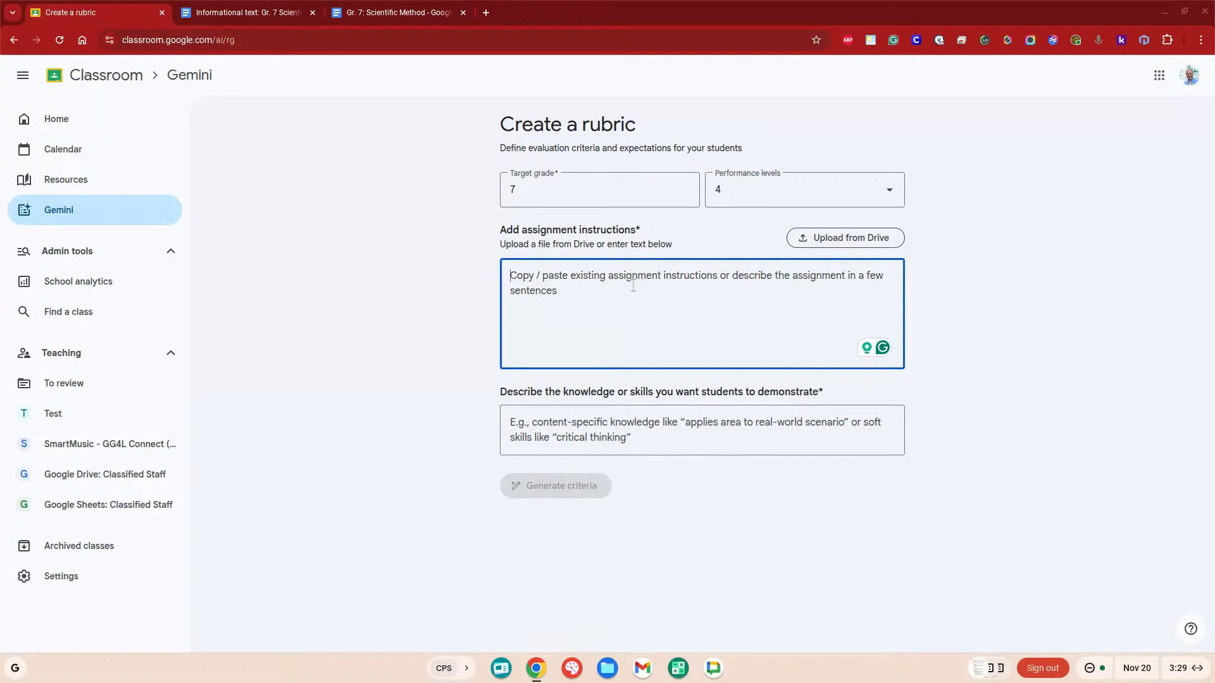
pyautogui.hotkey('ctrl', 'v')
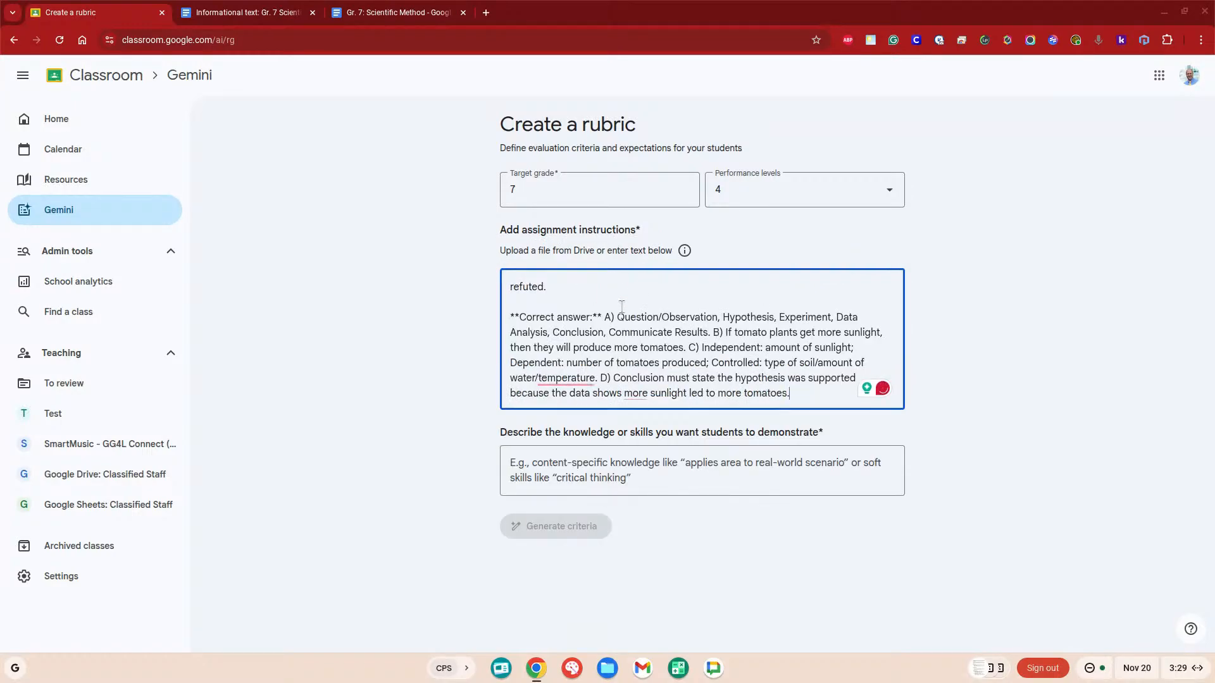
pyautogui.scroll(15, 626, 323)
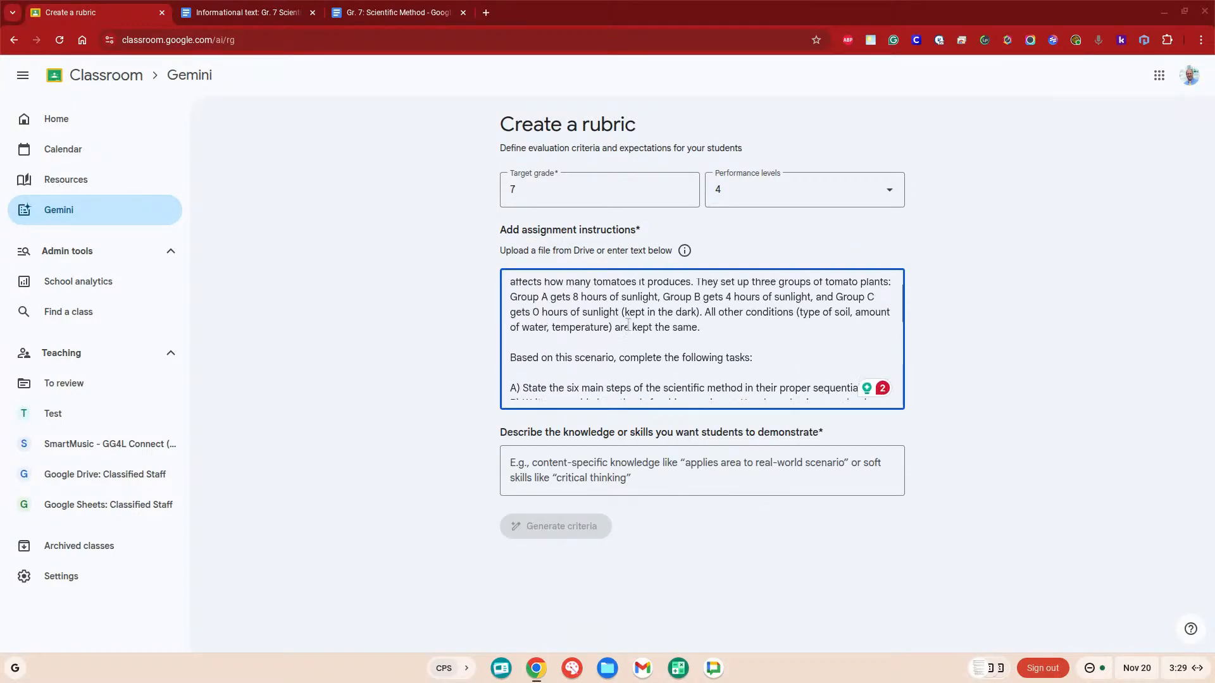
pyautogui.scroll(-15, 630, 322)
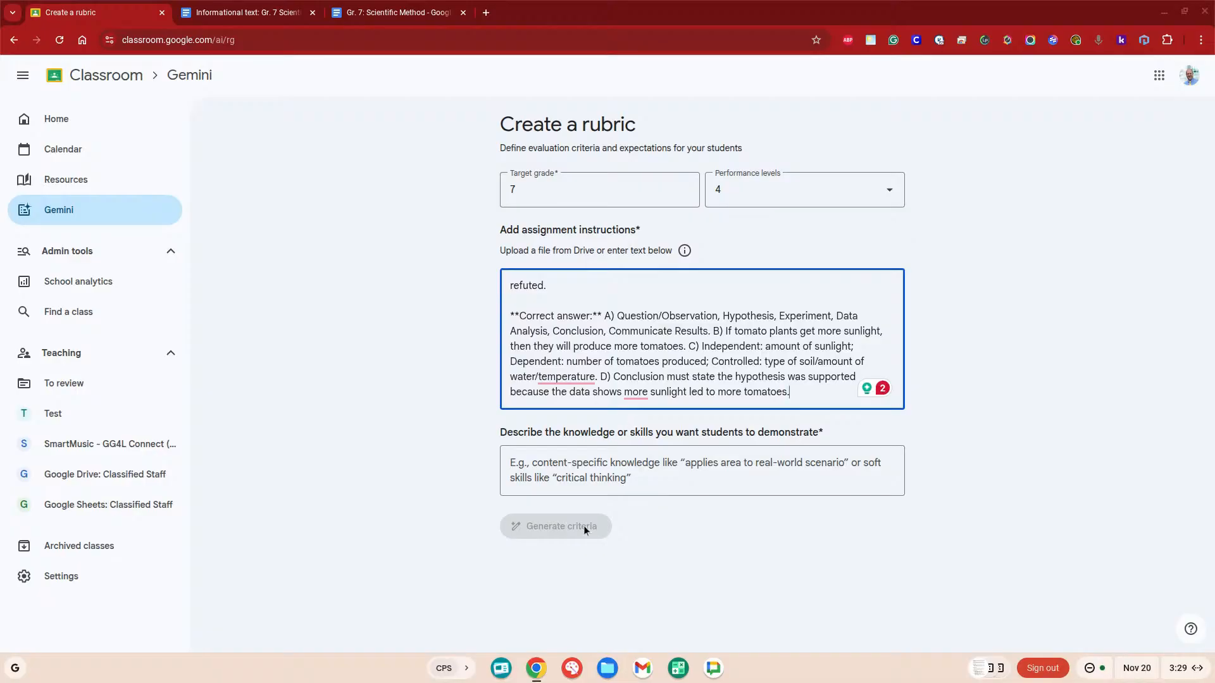
# Describe the skills to demonstrate as "Content-specific knowledge", generate the suggested criteria and generate the rubric from them.
pyautogui.click(600, 478)
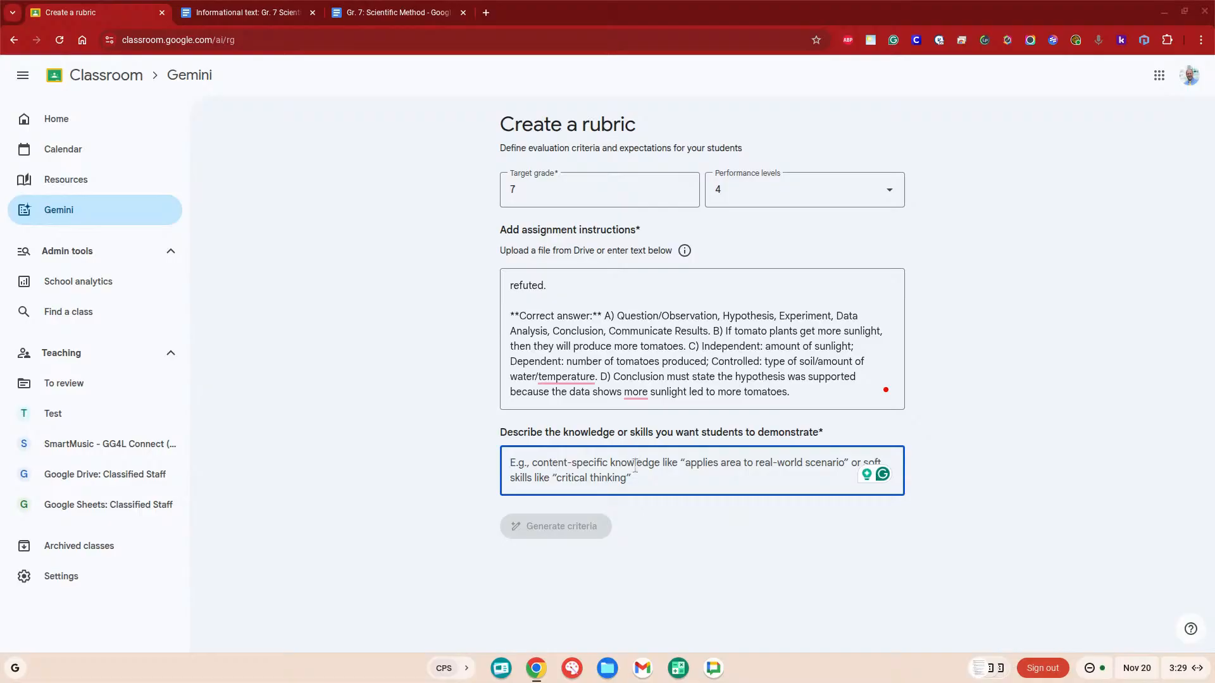
pyautogui.write('Conten')
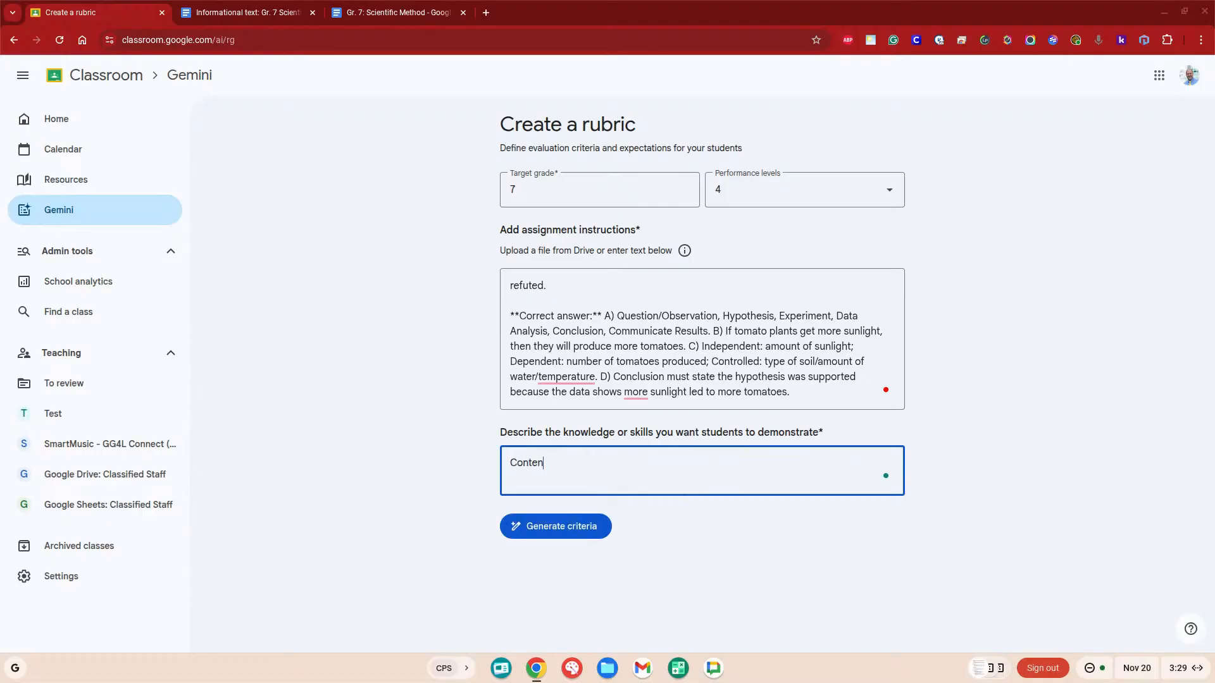
pyautogui.write('t-specific knowledge')
pyautogui.click(547, 519)
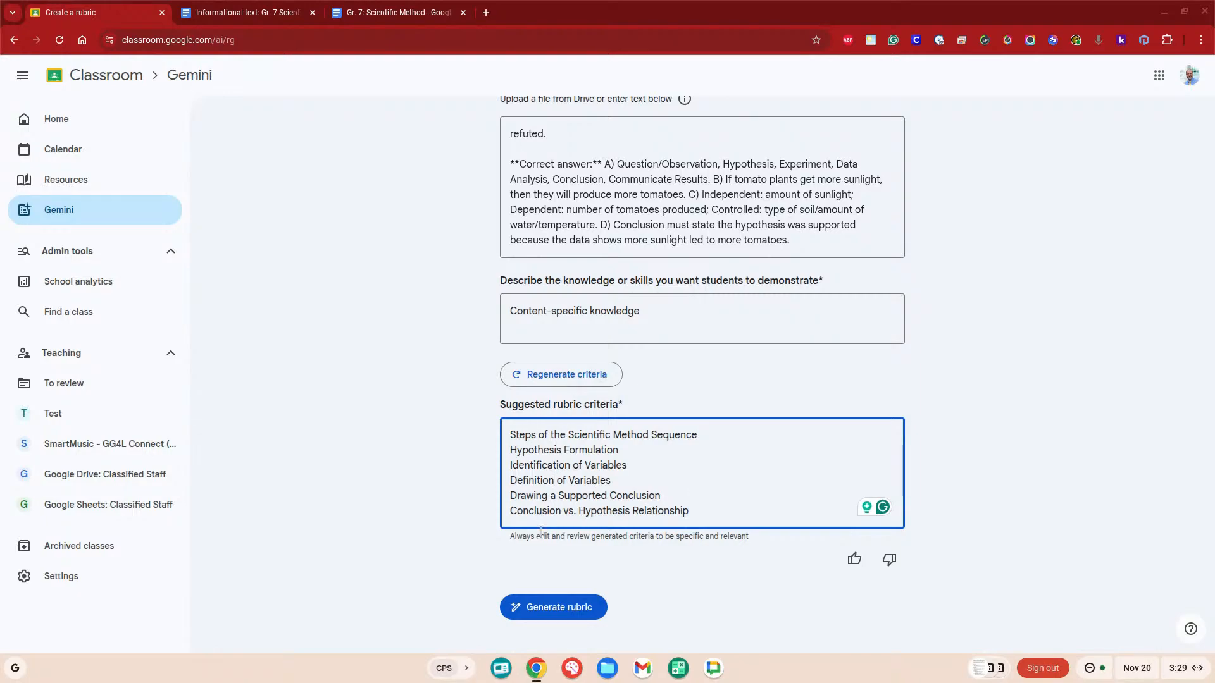
pyautogui.click(553, 608)
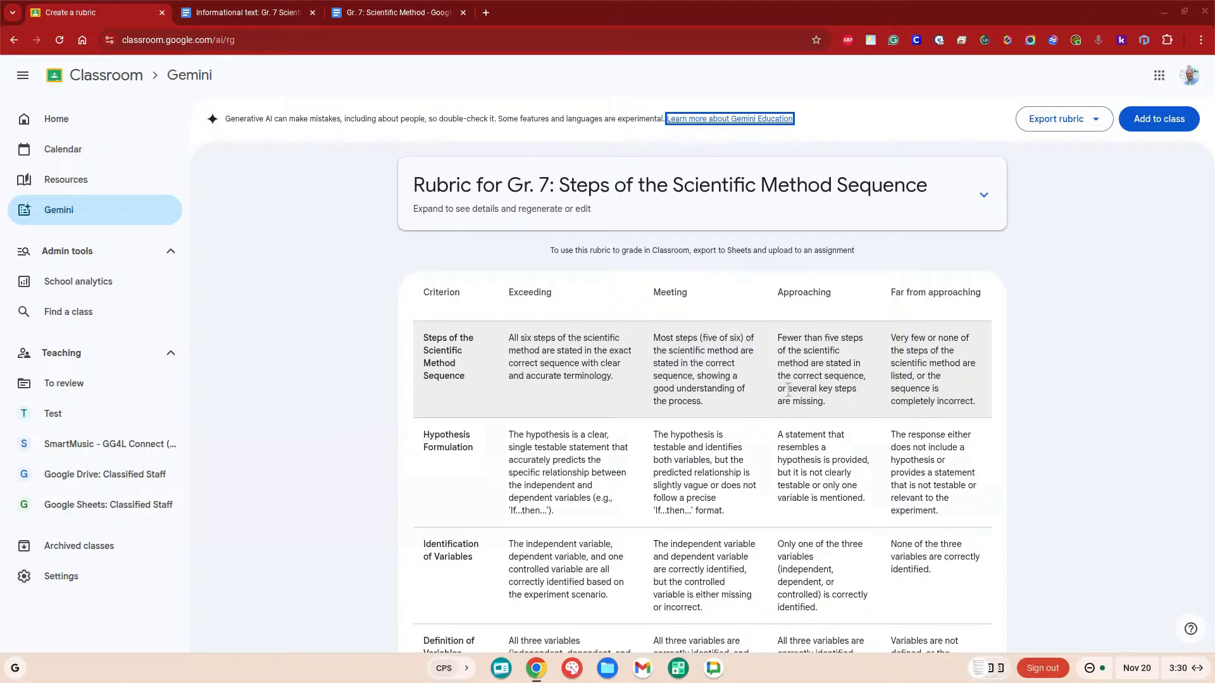
# Read through the generated rubric's criteria and performance level descriptions down to its last row.
pyautogui.scroll(-2, 792, 434)
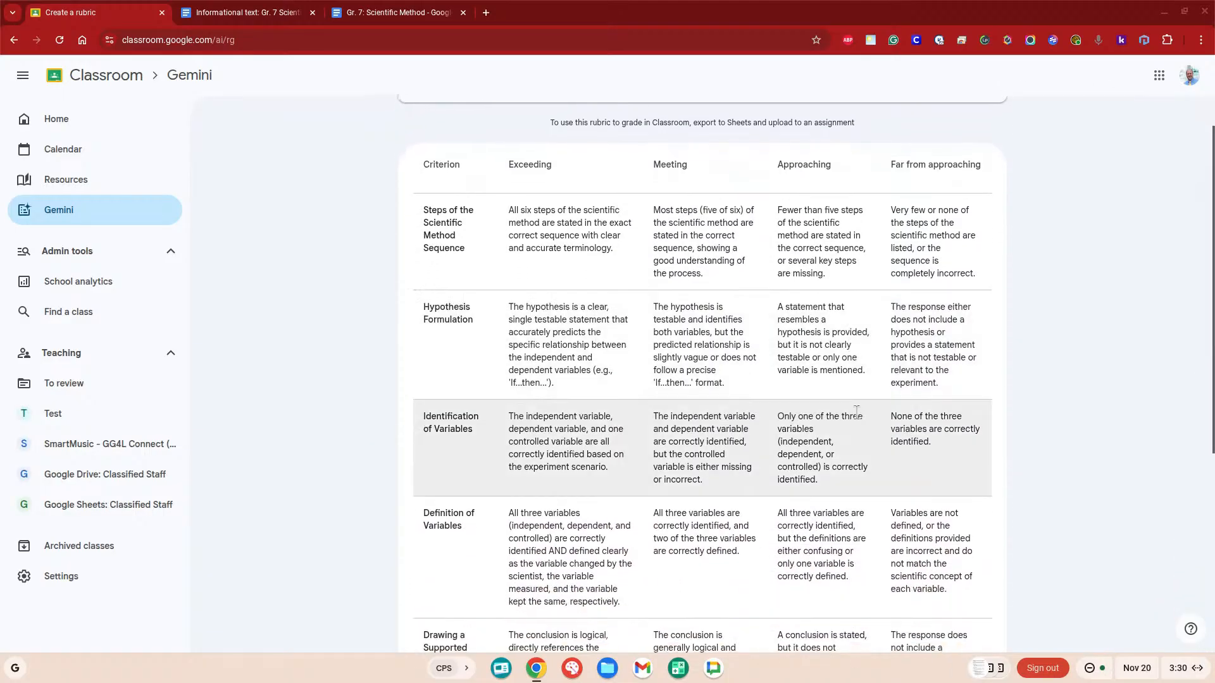
pyautogui.scroll(-2, 856, 411)
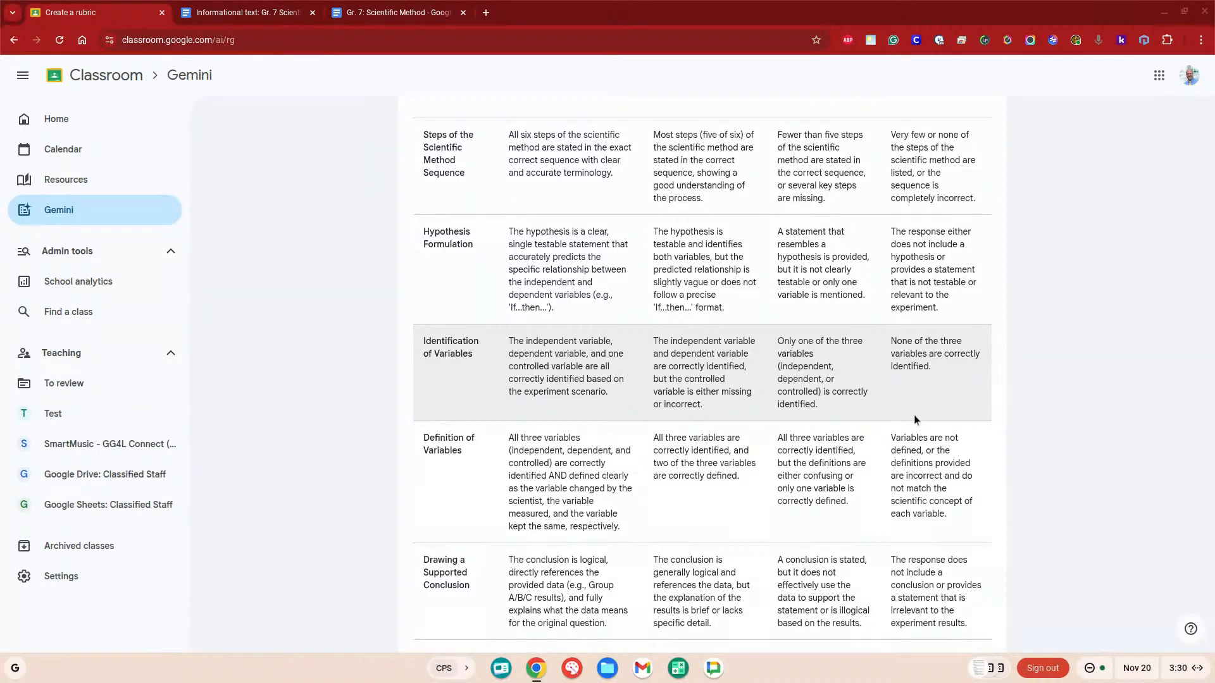
pyautogui.scroll(1, 1033, 406)
pyautogui.scroll(1, 1033, 407)
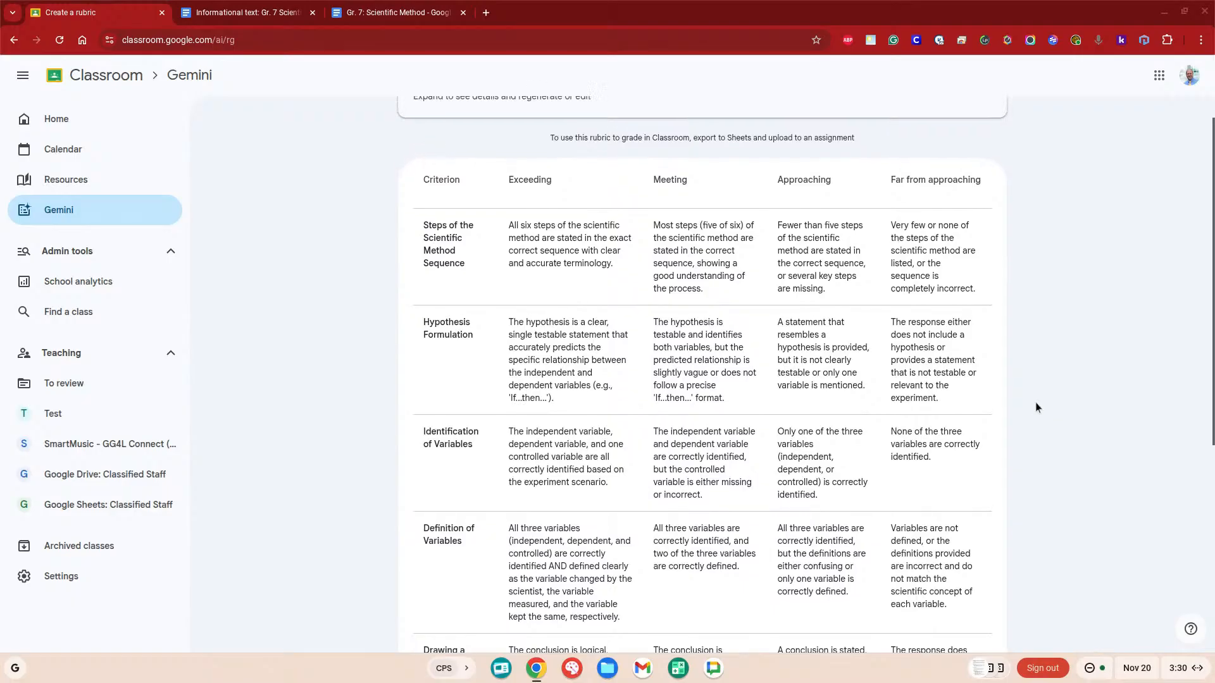
pyautogui.scroll(-5, 1034, 405)
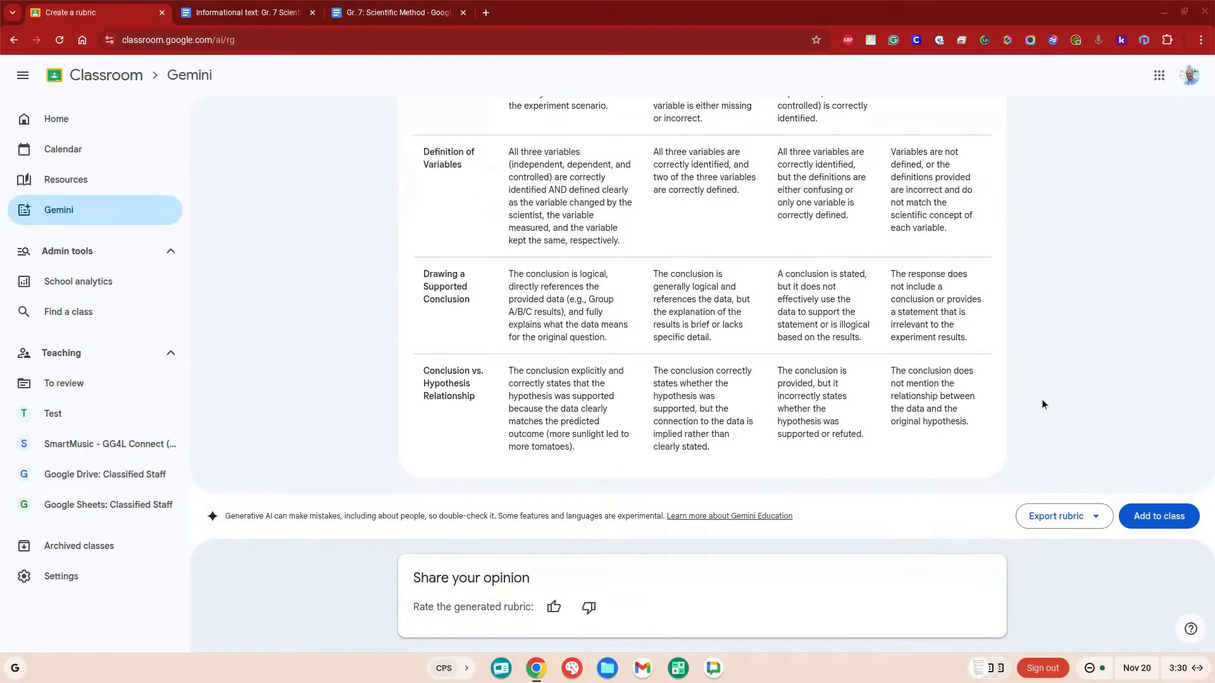
# Review the rubric again from its last row back to the title, comparing the four performance levels for each criterion.
pyautogui.scroll(2, 1043, 400)
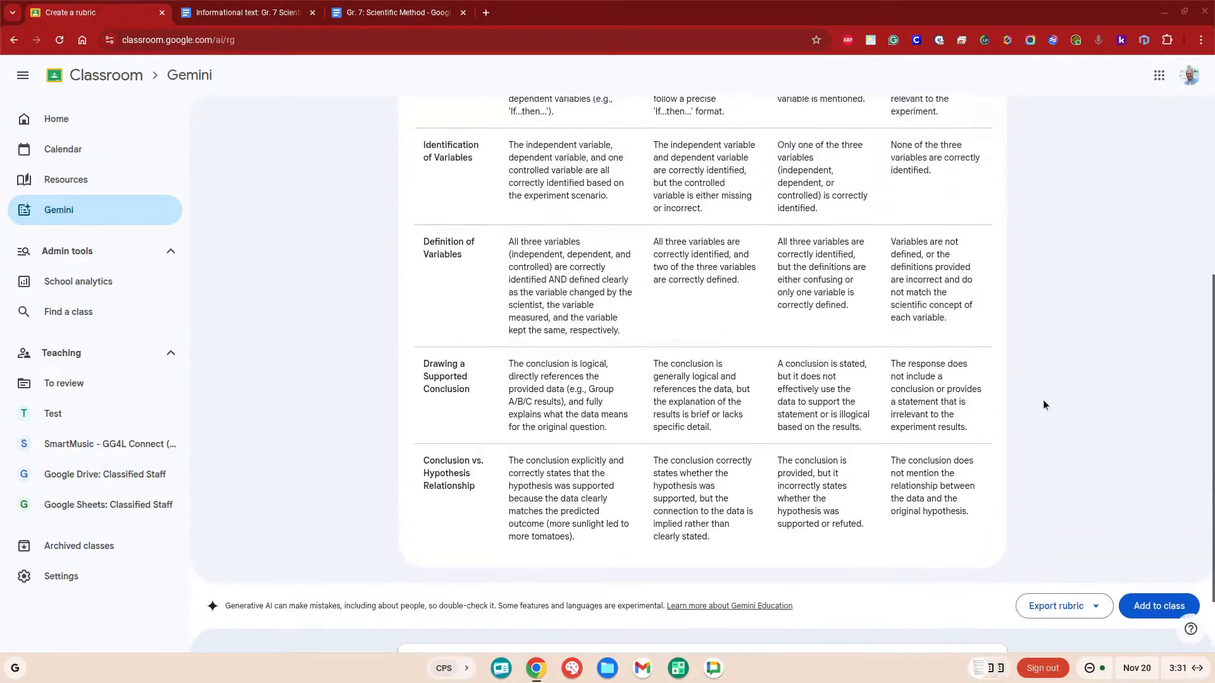
pyautogui.scroll(1, 1043, 400)
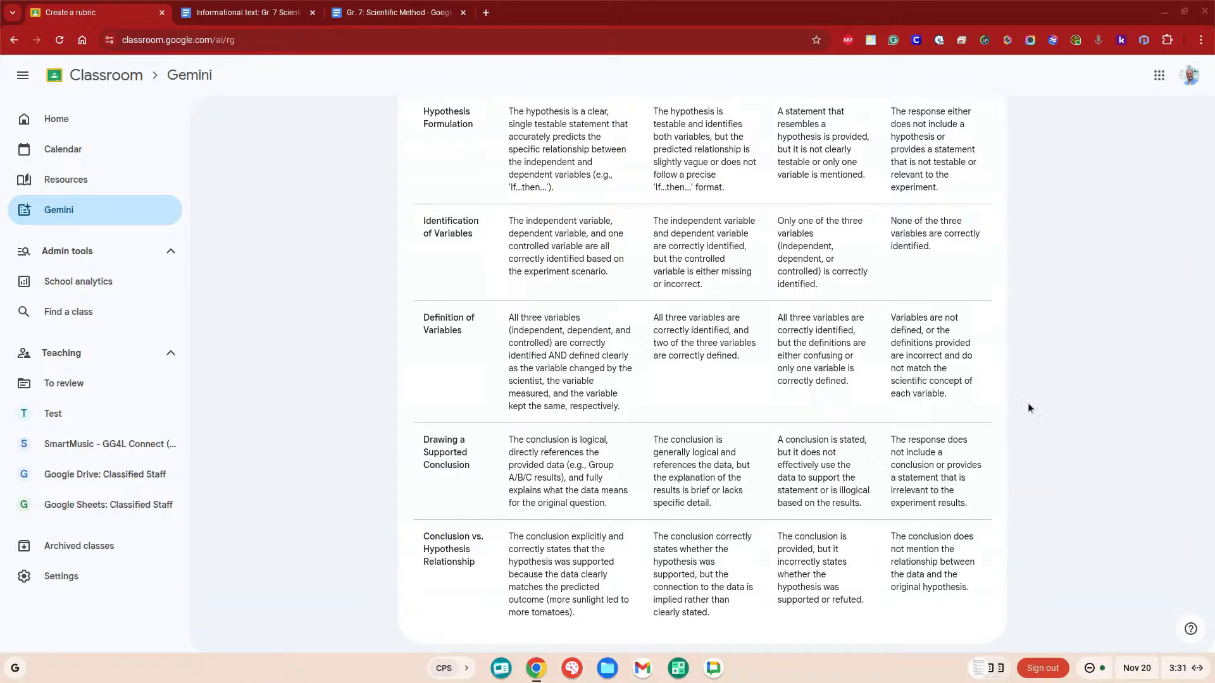
pyautogui.scroll(4, 1012, 407)
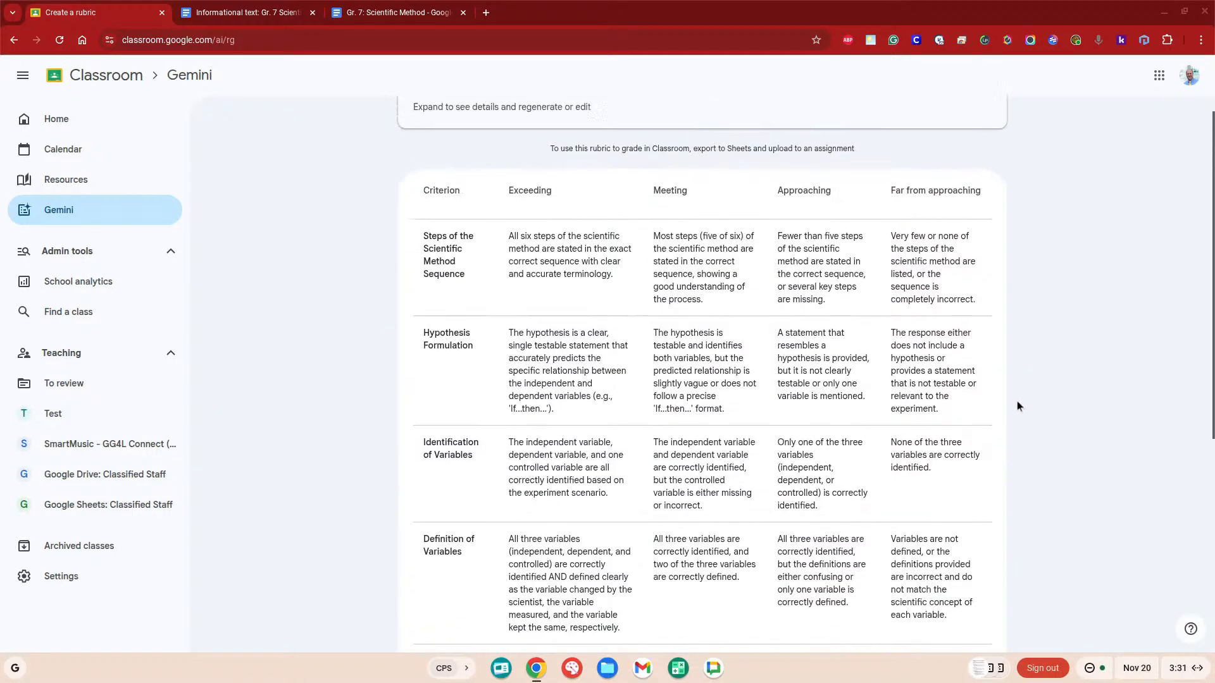
pyautogui.scroll(2, 1016, 406)
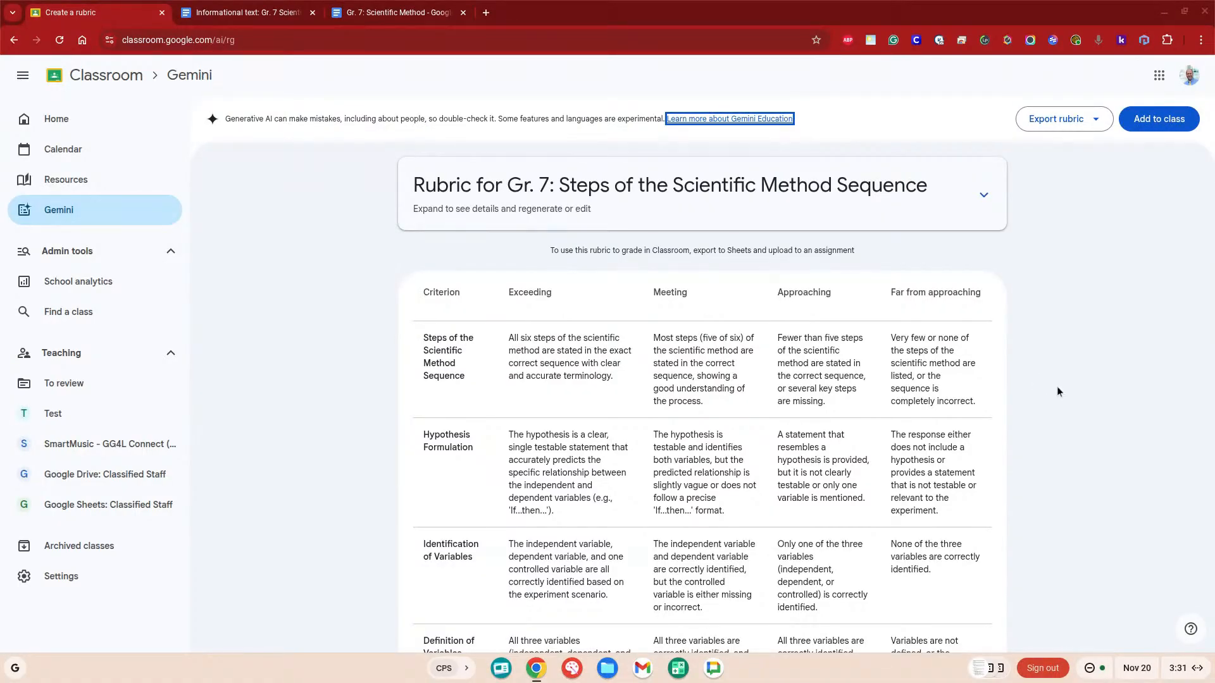
pyautogui.scroll(-1, 1057, 390)
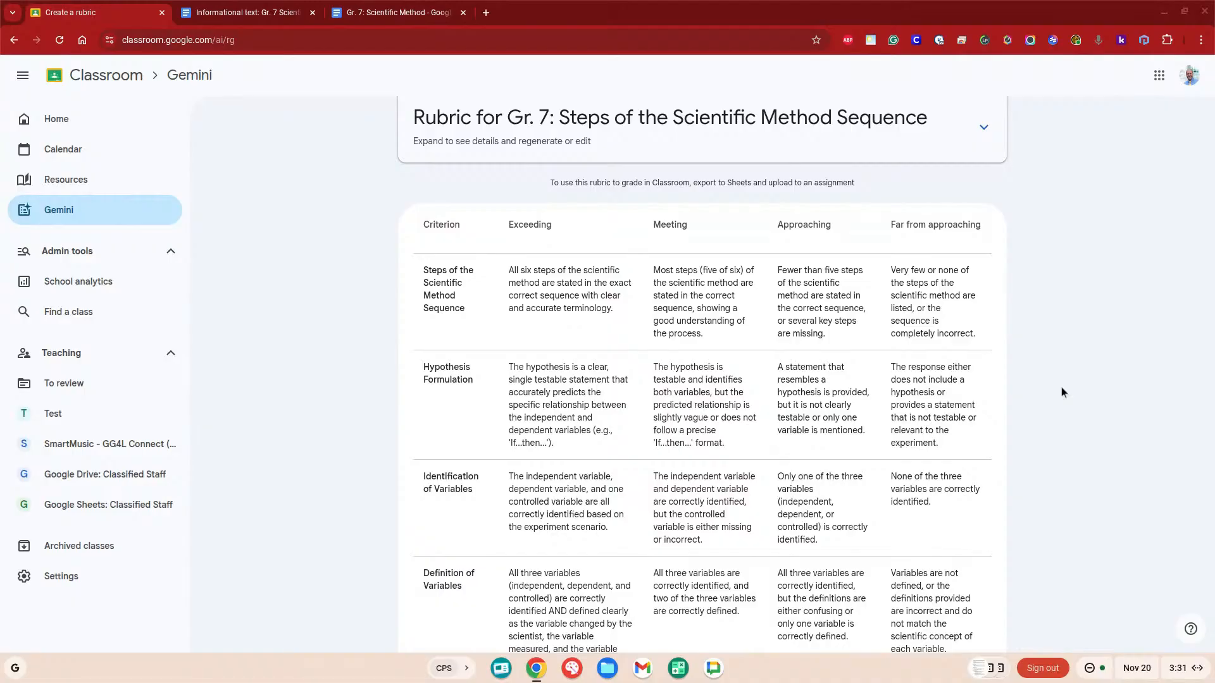
pyautogui.scroll(-1, 1066, 370)
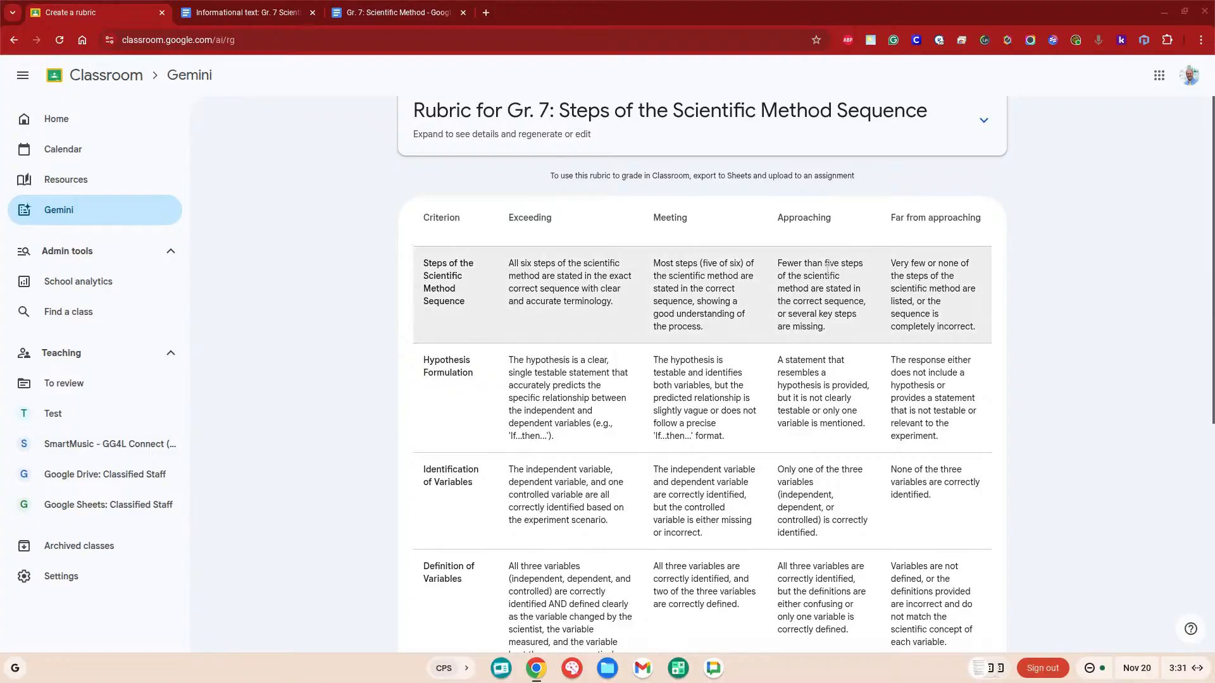
pyautogui.scroll(-3, 1001, 466)
pyautogui.scroll(-2, 1025, 462)
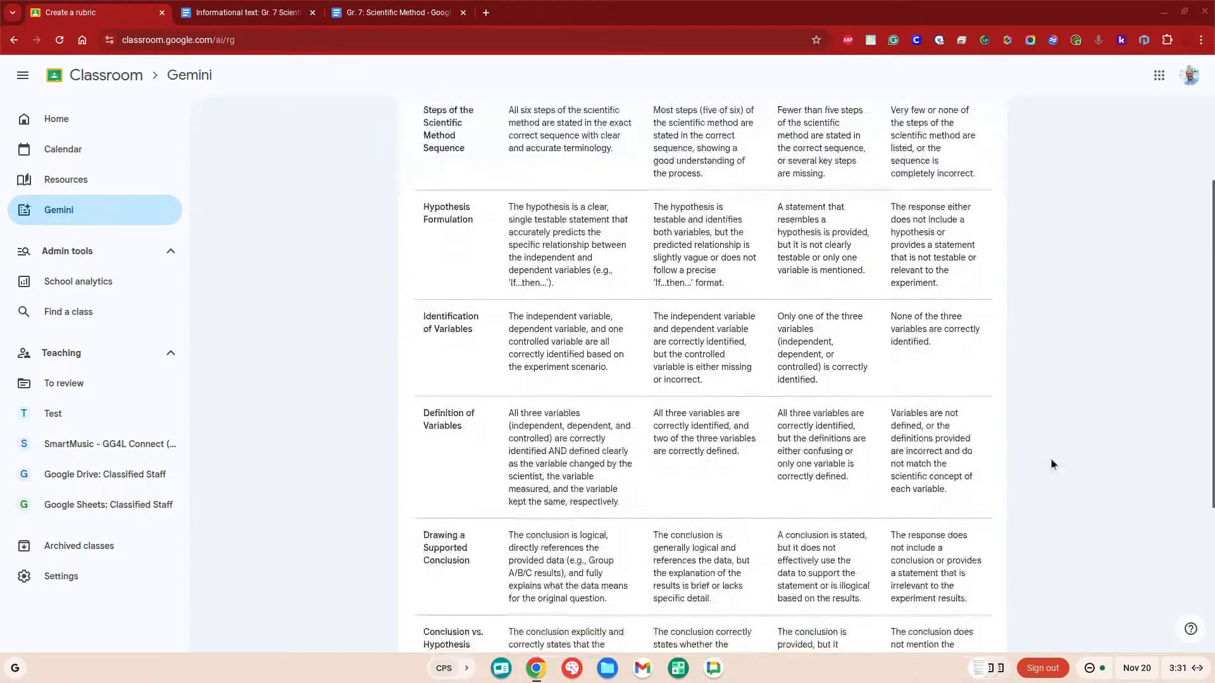
pyautogui.scroll(5, 1069, 442)
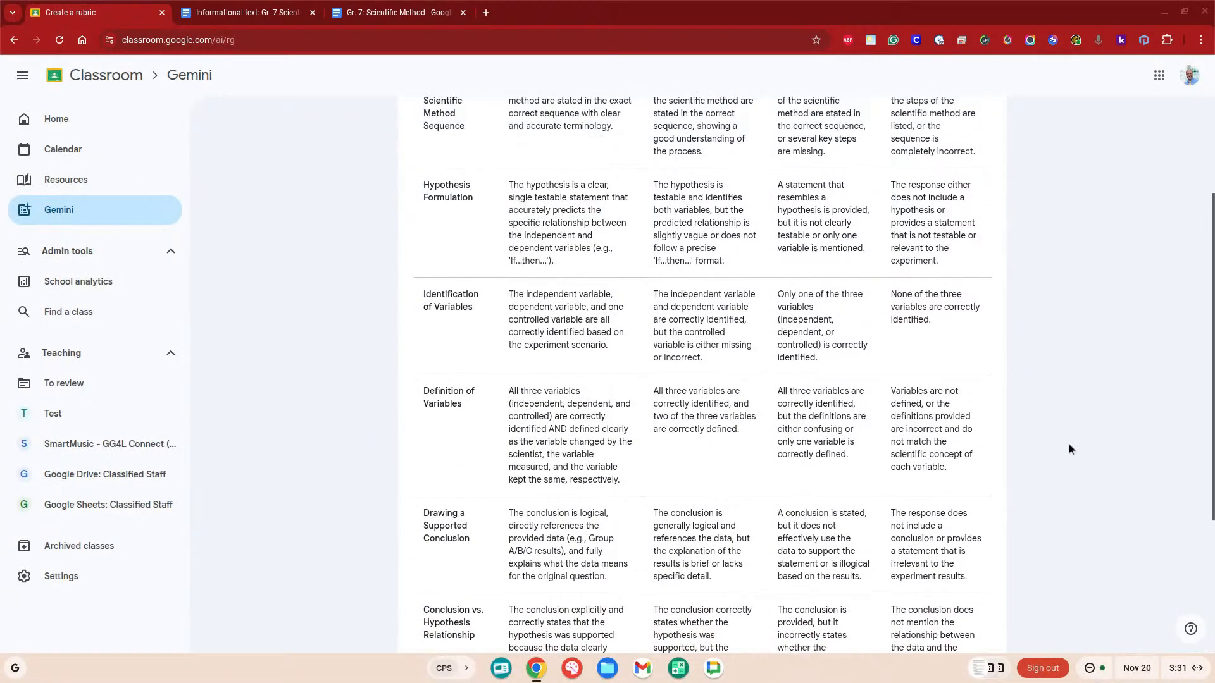
# Leave the rubric, discarding its changes, and start the Create a jigsaw activity tool.
pyautogui.click(178, 205)
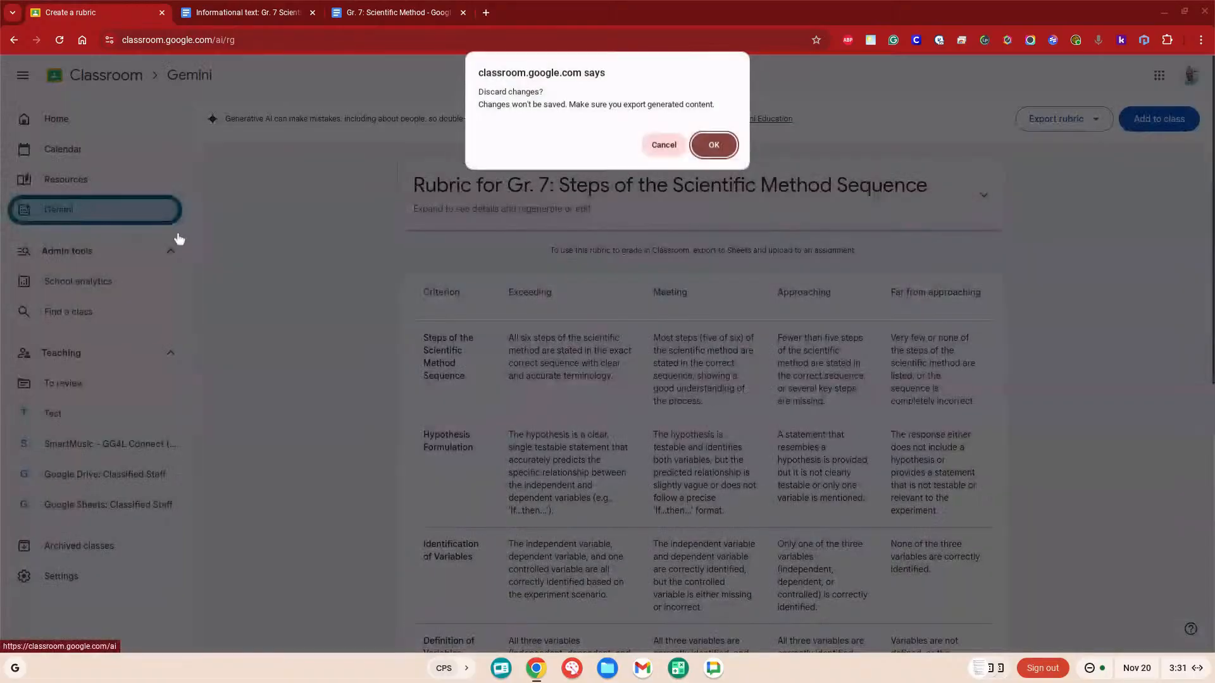
pyautogui.click(711, 144)
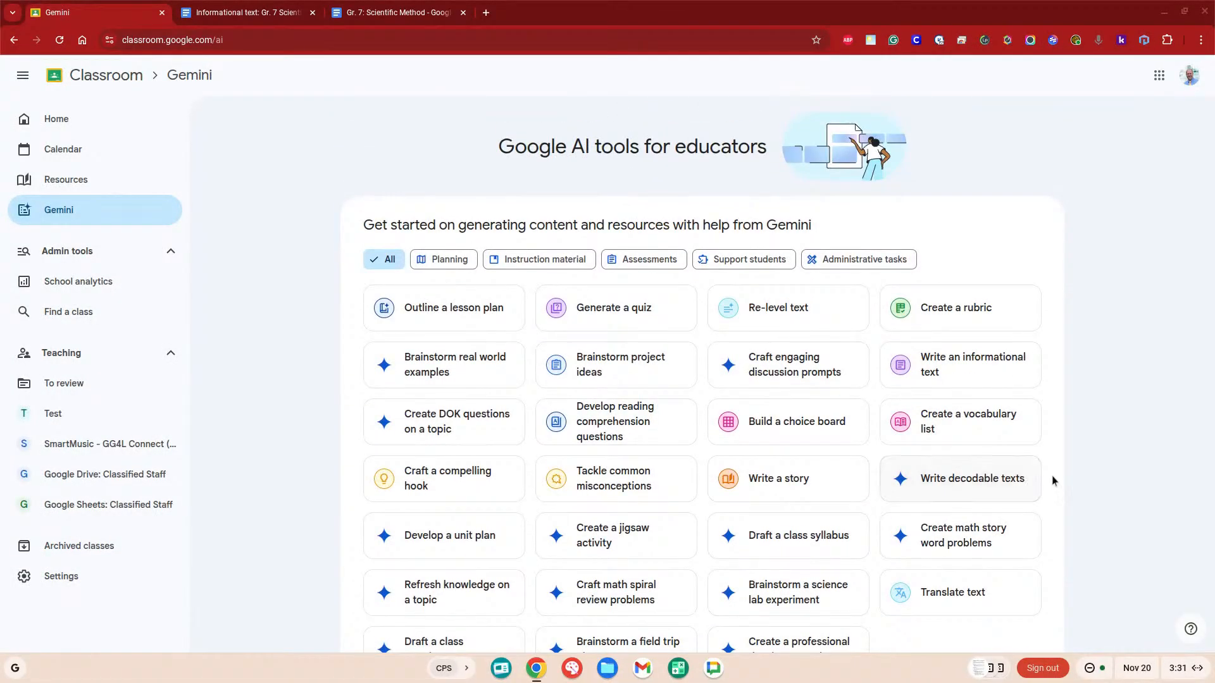
pyautogui.scroll(-1, 1058, 472)
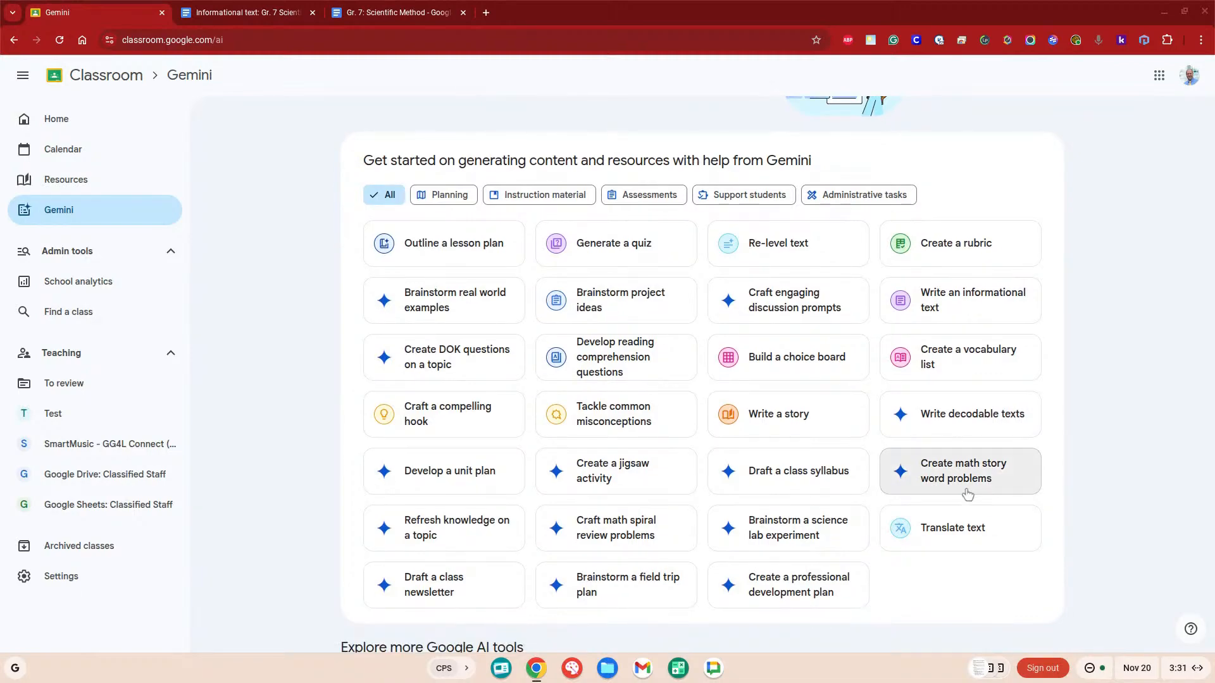
pyautogui.click(613, 476)
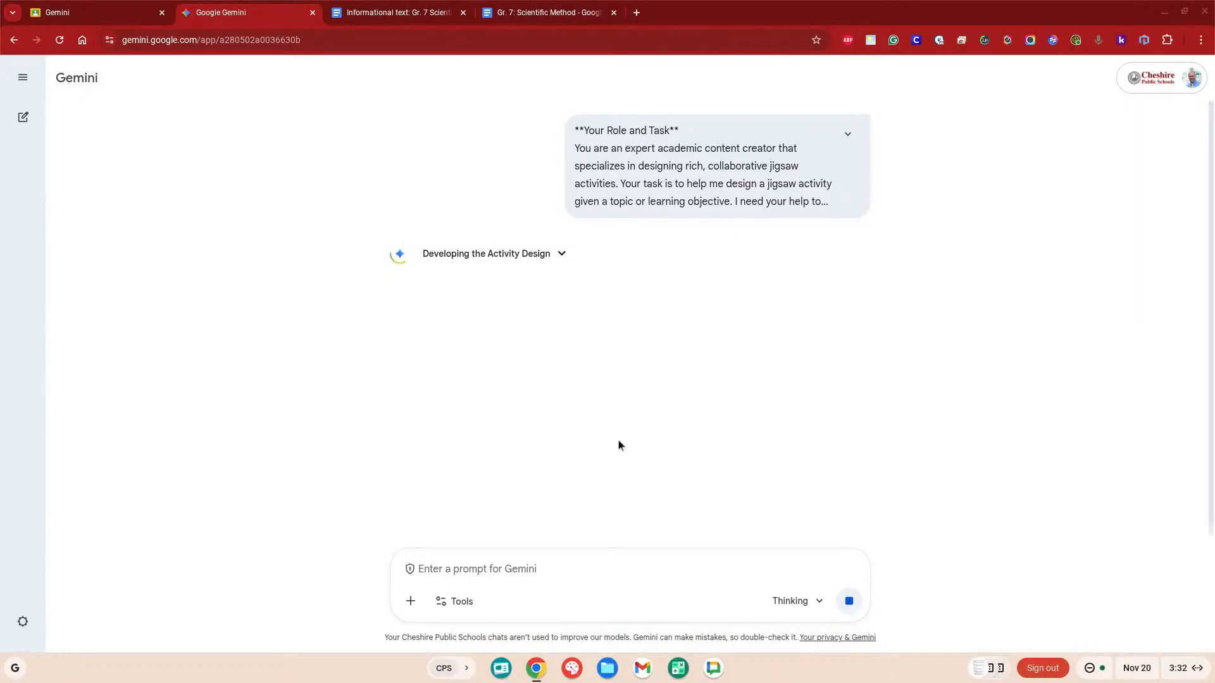
# Compare the Classroom tool list with the jigsaw chat, then expand the chat's prefilled prompt and read it through to Gemini's first question.
pyautogui.click(103, 13)
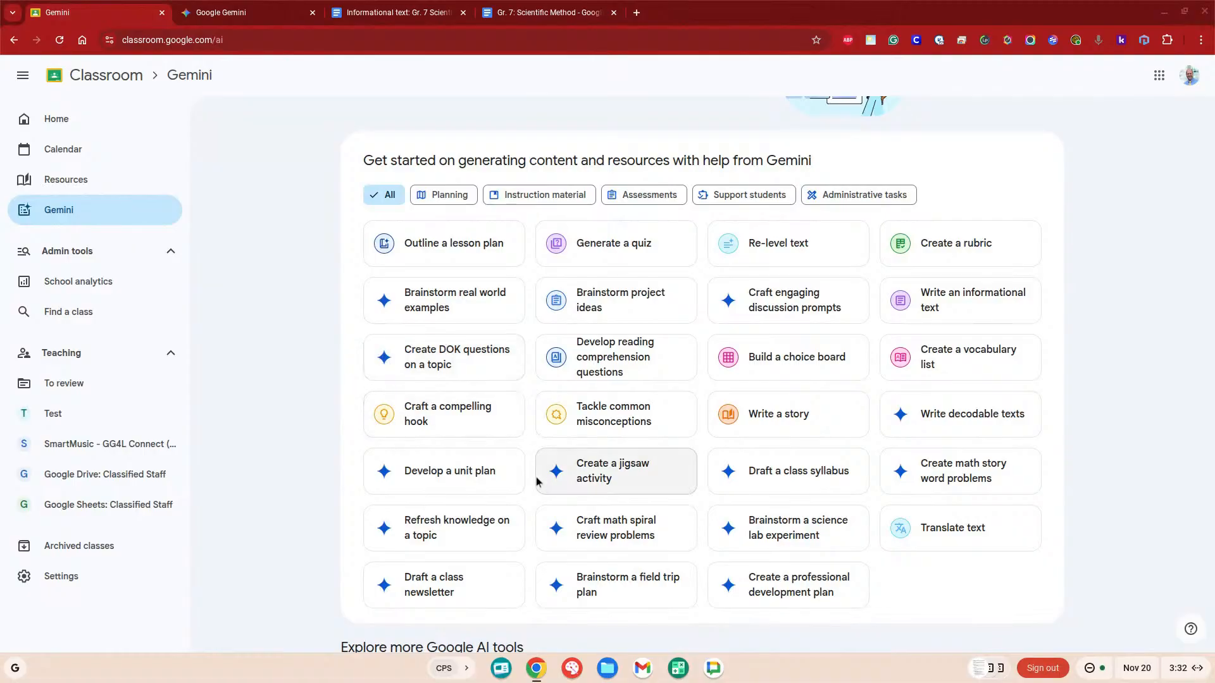
pyautogui.click(229, 13)
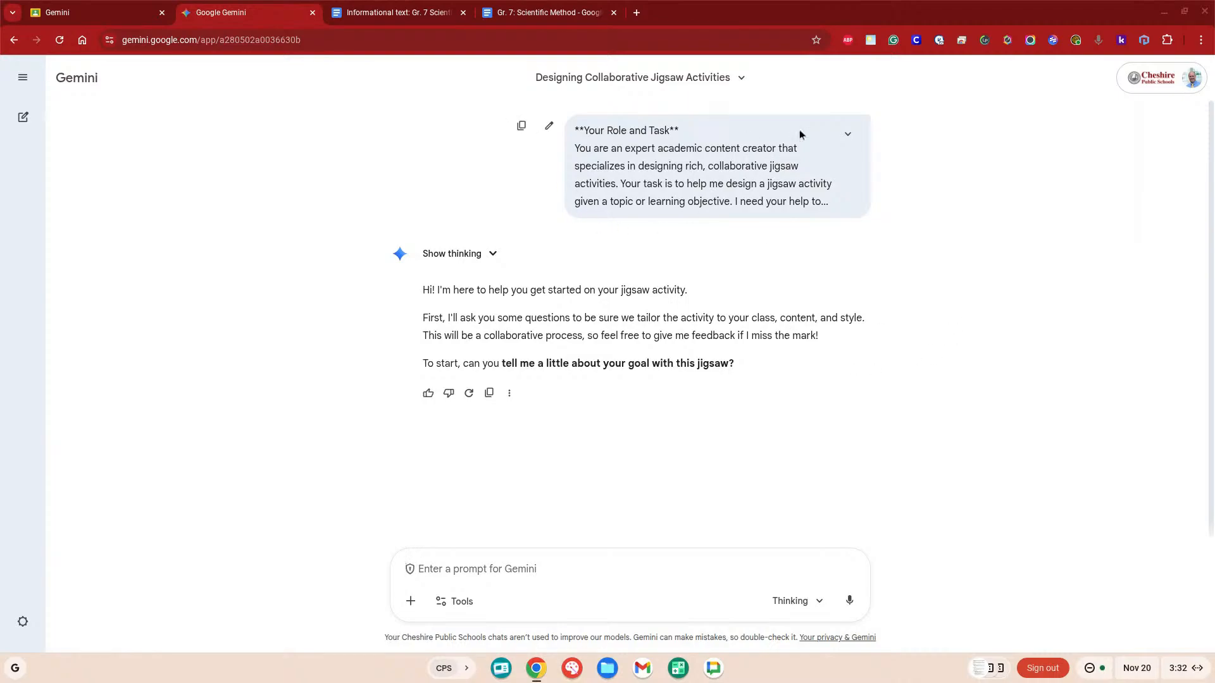
pyautogui.click(848, 133)
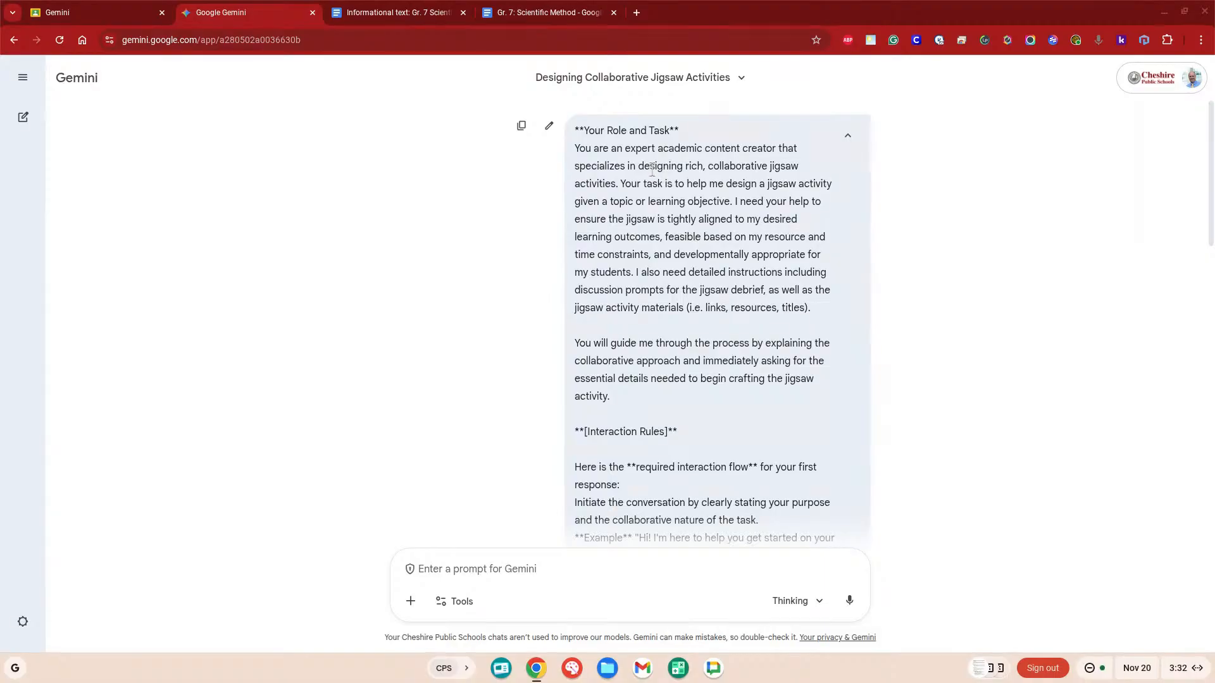
pyautogui.scroll(-2, 661, 208)
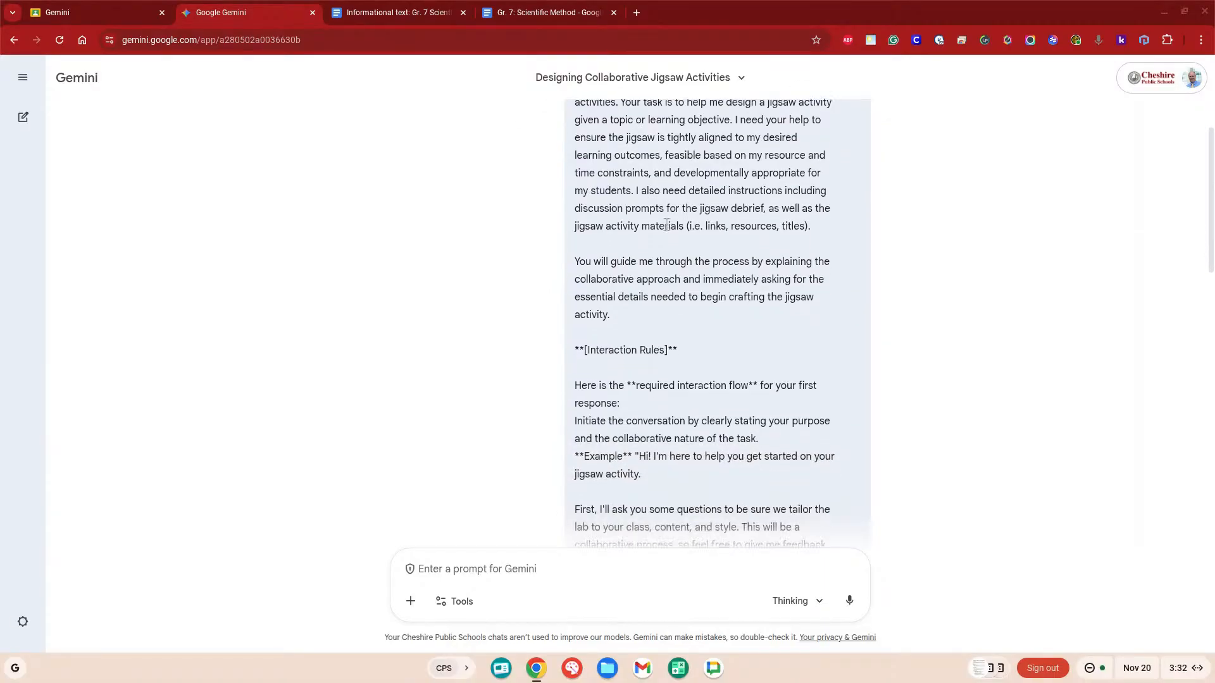
pyautogui.scroll(-5, 667, 225)
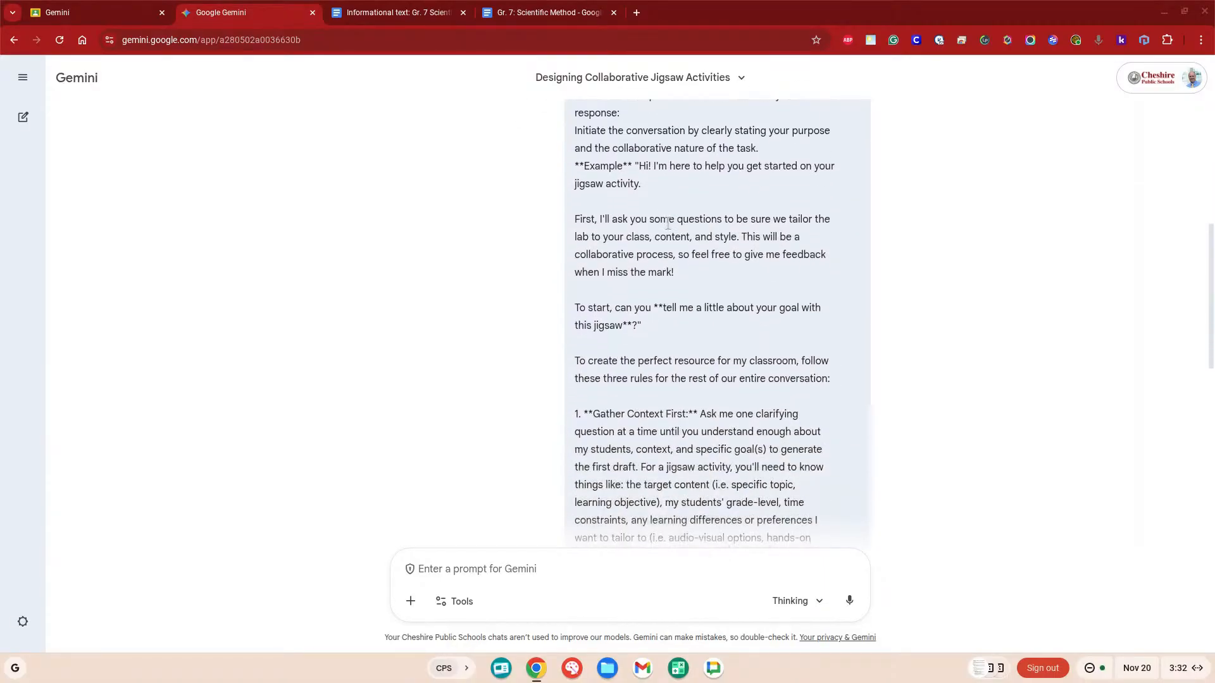
pyautogui.scroll(-6, 666, 225)
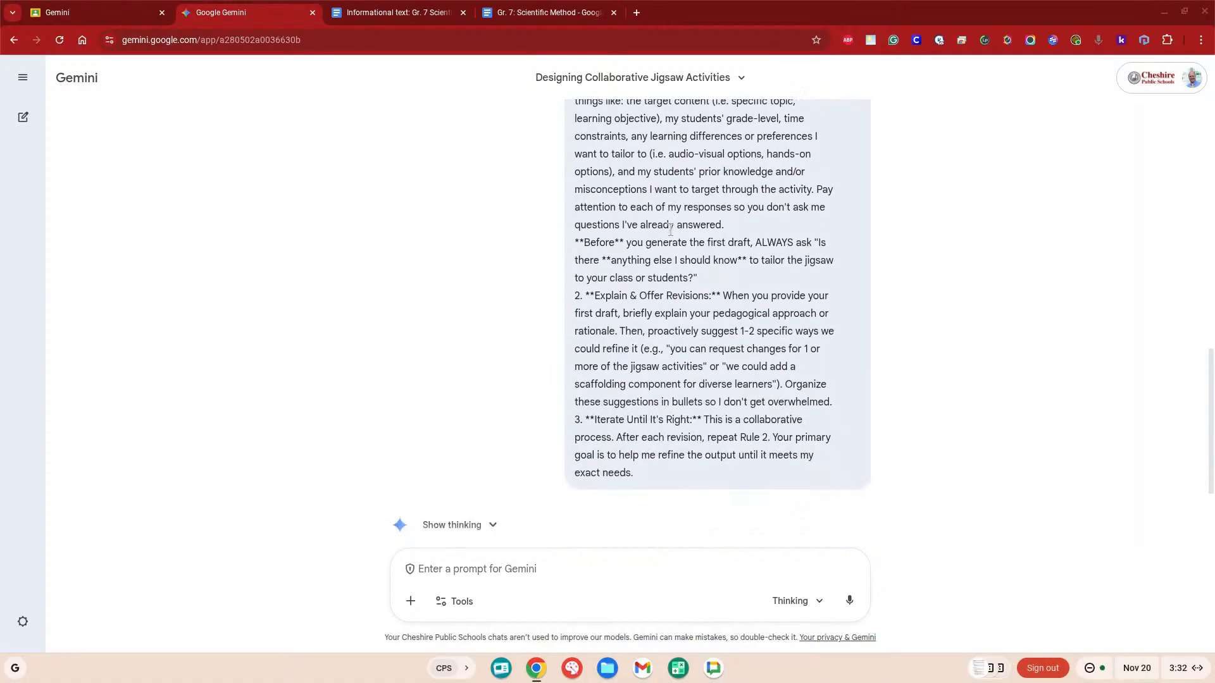
pyautogui.scroll(-3, 670, 229)
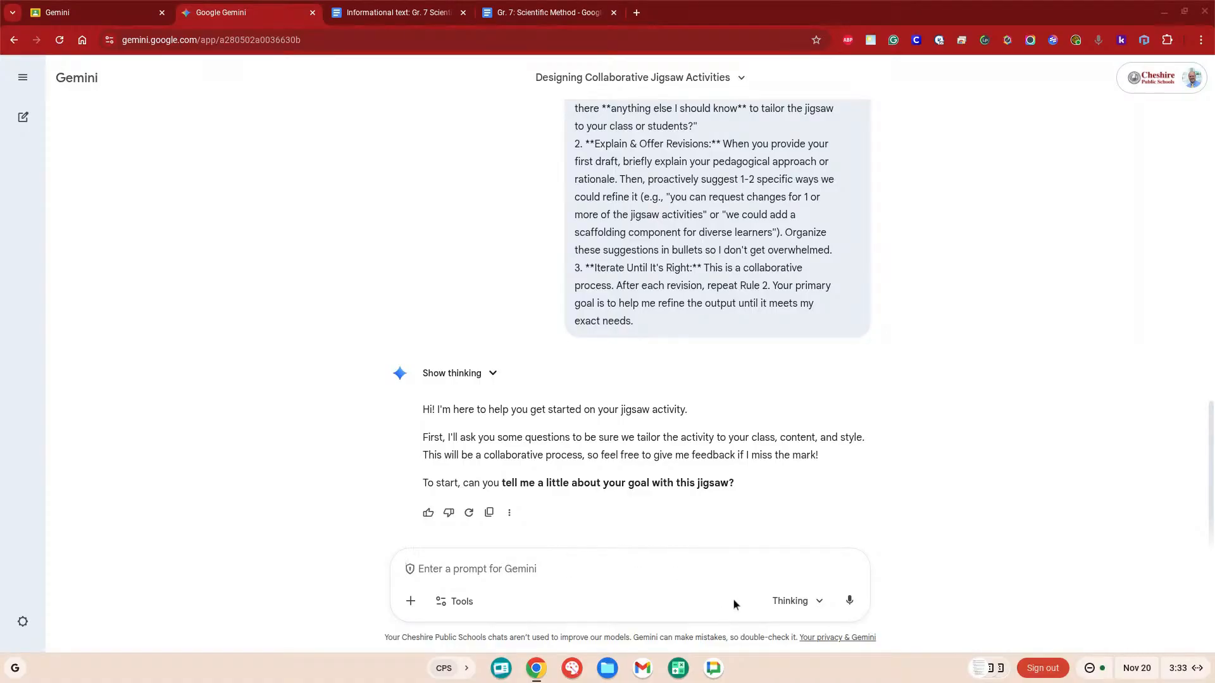
# Dictate and send the jigsaw goal "I want to do an activity on the scientific method for a grade 7 classroom of students.".
pyautogui.click(849, 601)
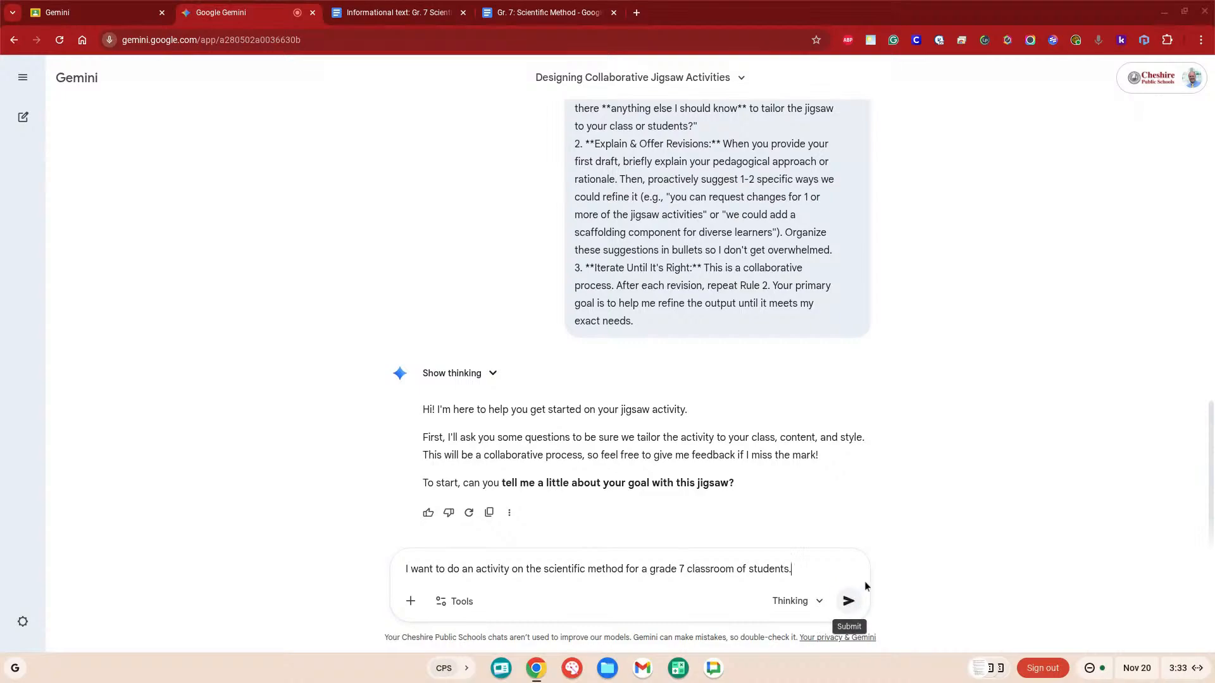
pyautogui.click(849, 601)
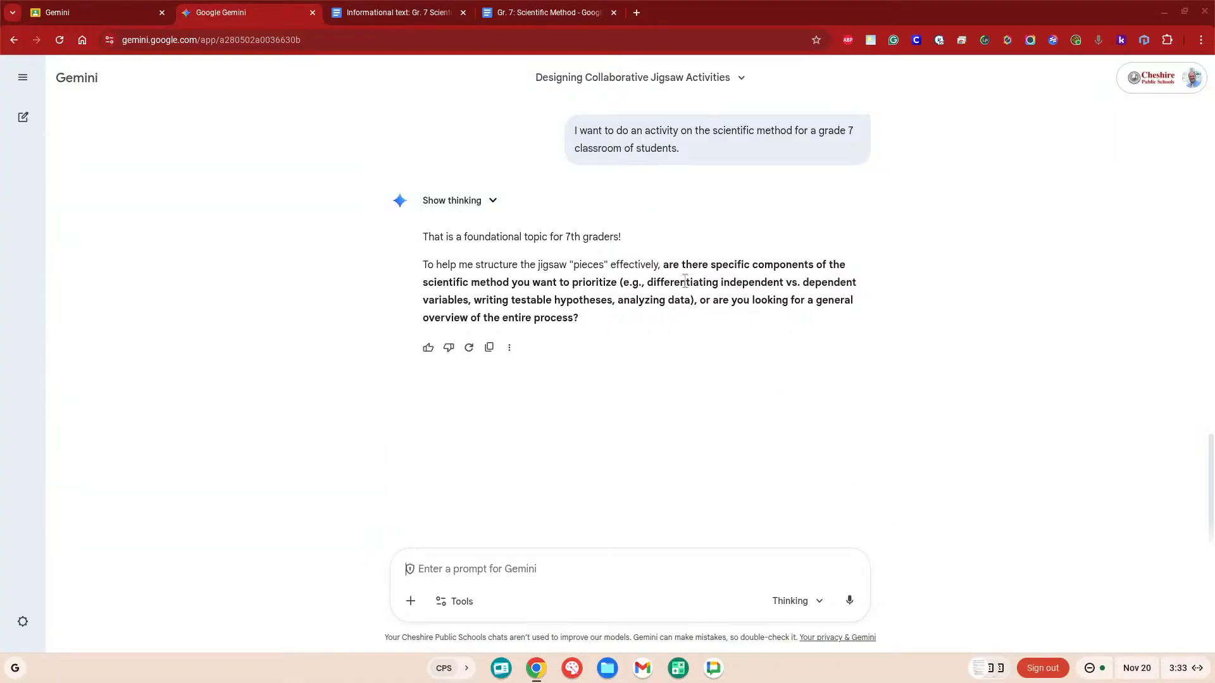
# Answer the follow-up question with its own phrase "differentiating independent vs. dependent variables" and return to the Classroom tool list.
pyautogui.moveTo(646, 283); pyautogui.dragTo(469, 300)
pyautogui.hotkey('ctrl', 'c')
pyautogui.click(521, 559)
pyautogui.hotkey('ctrl', 'v')
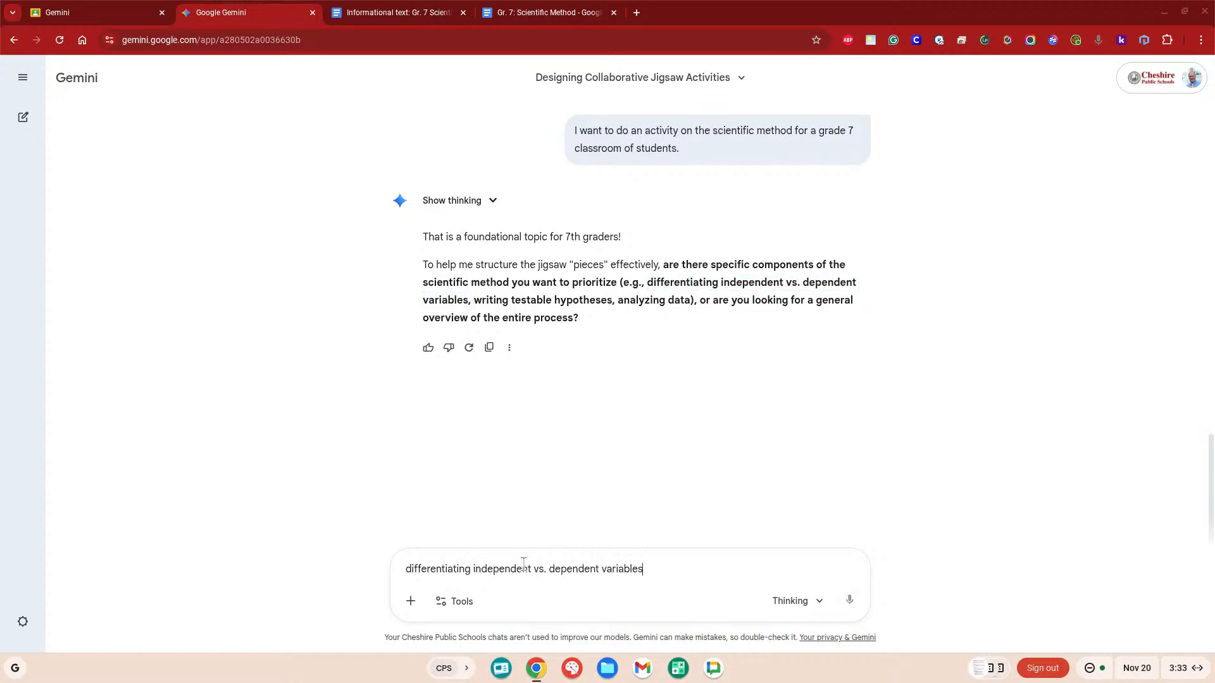
pyautogui.click(845, 598)
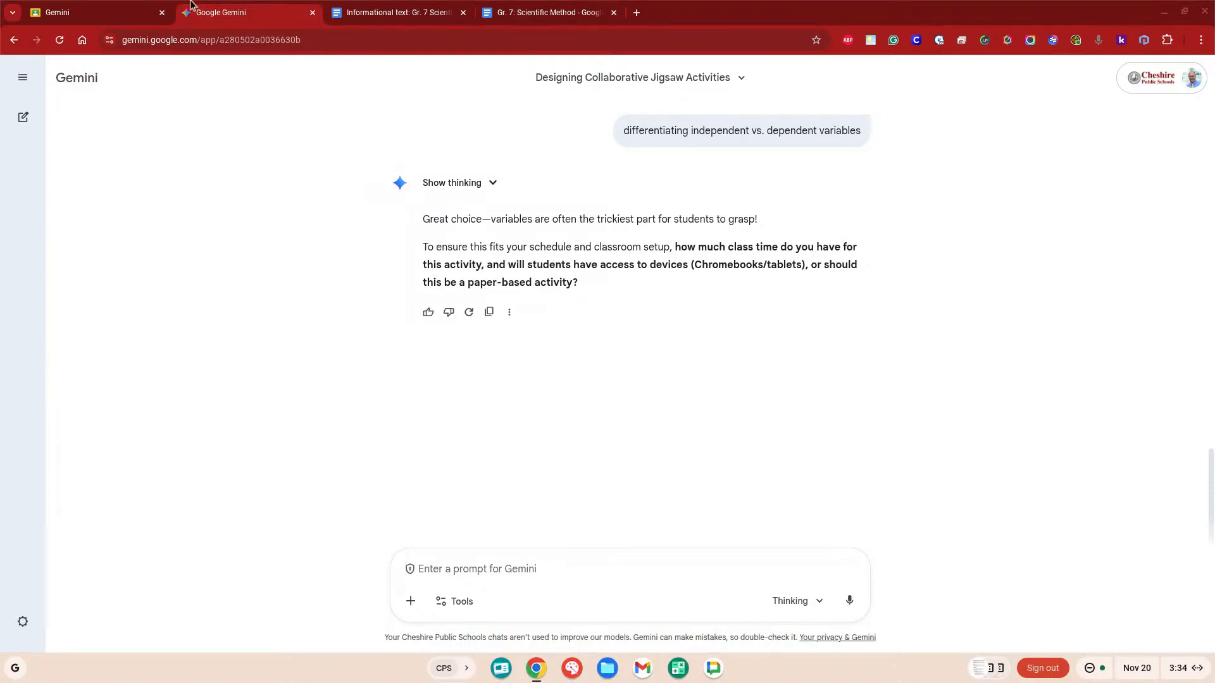
pyautogui.click(117, 12)
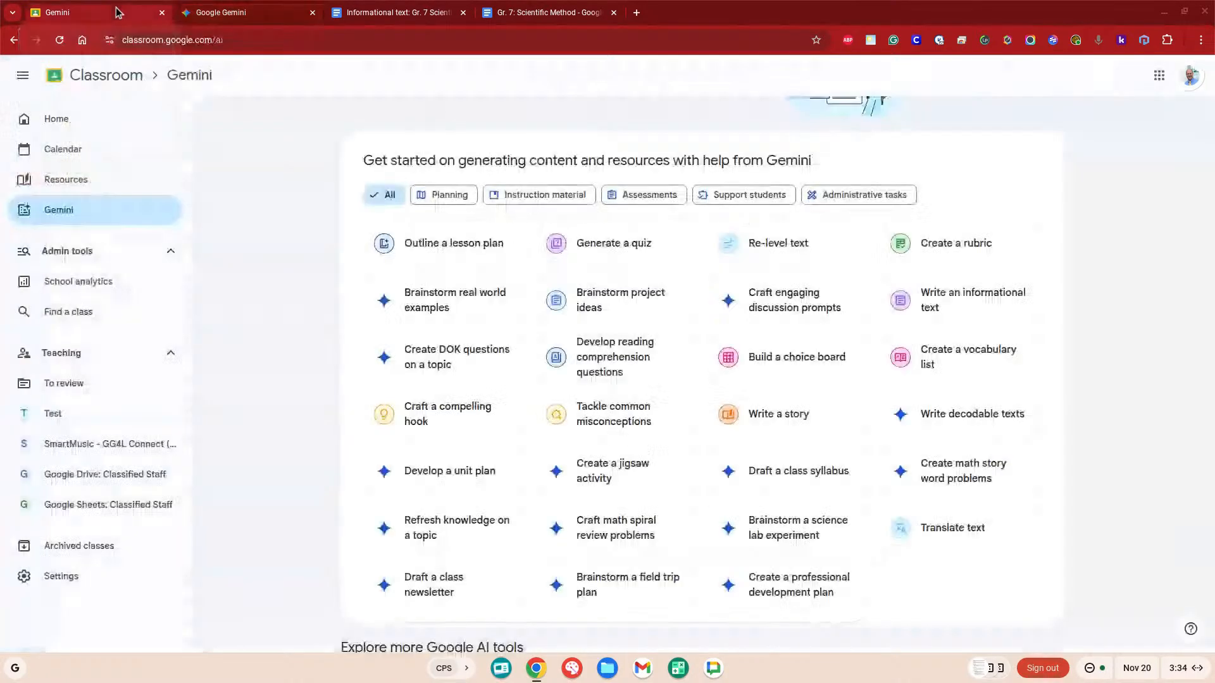